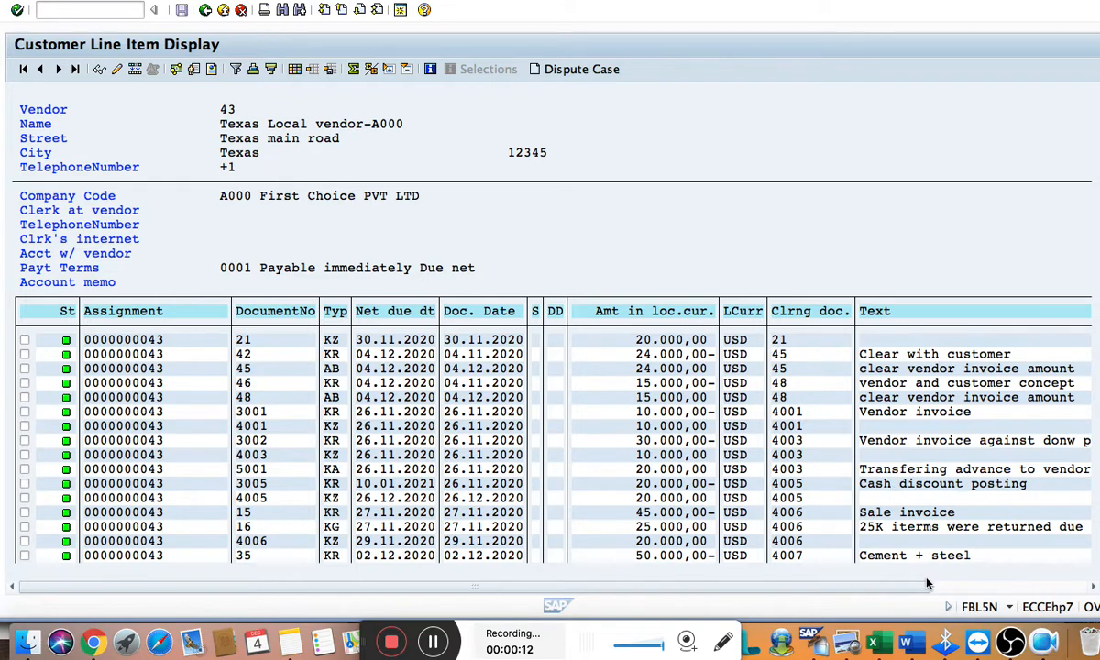
Review the customer-is-a-vendor configuration and testing steps in the Word document and return to SAP
left_click(915, 637)
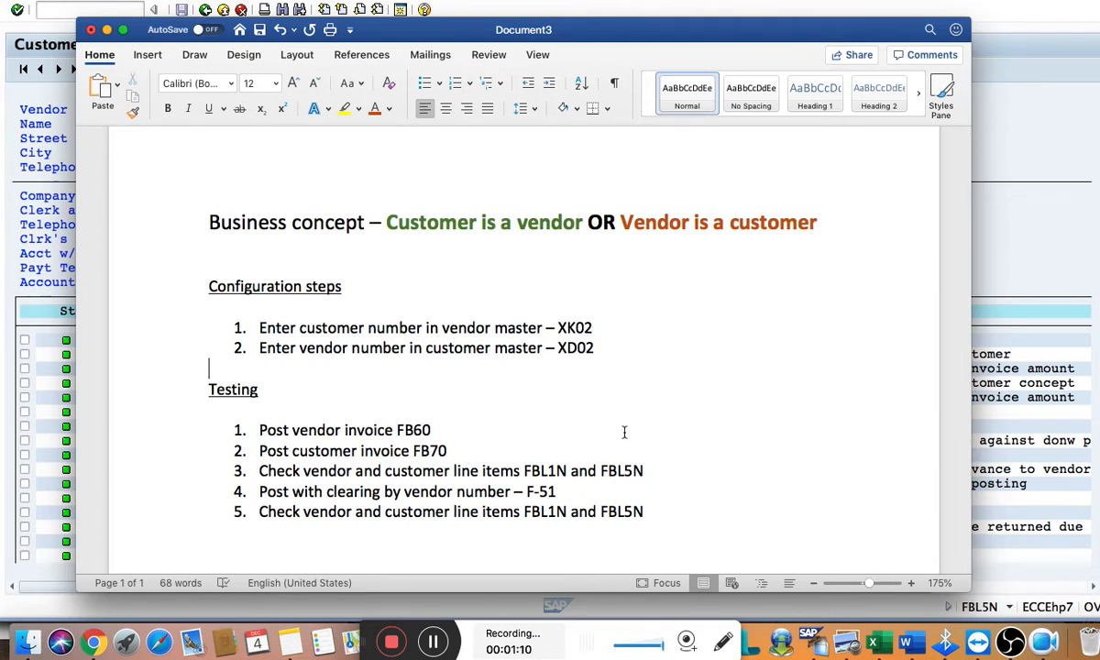
key("super+Tab")
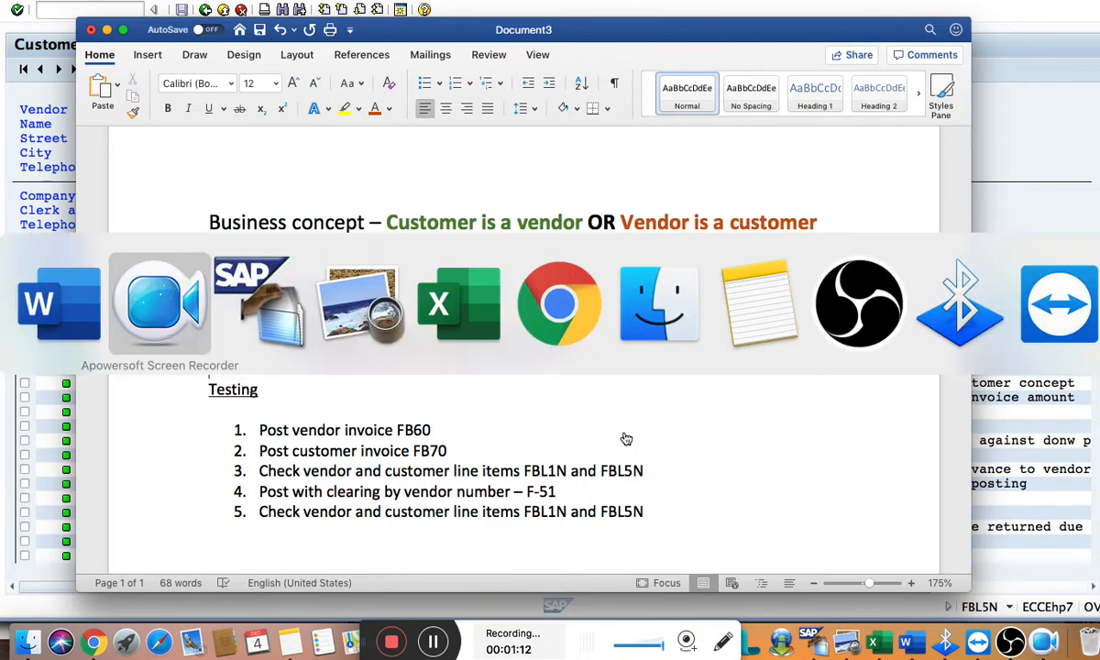
key("super+Tab")
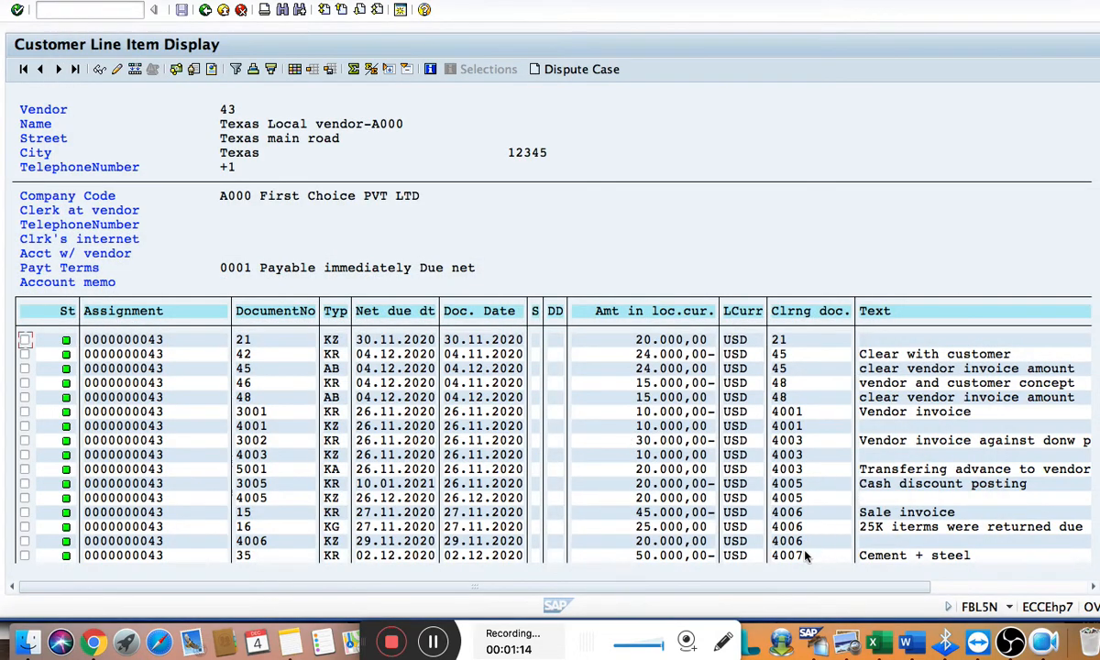
Try to start a new transaction with /n from the line item display and dismiss the connection message
left_click(77, 16)
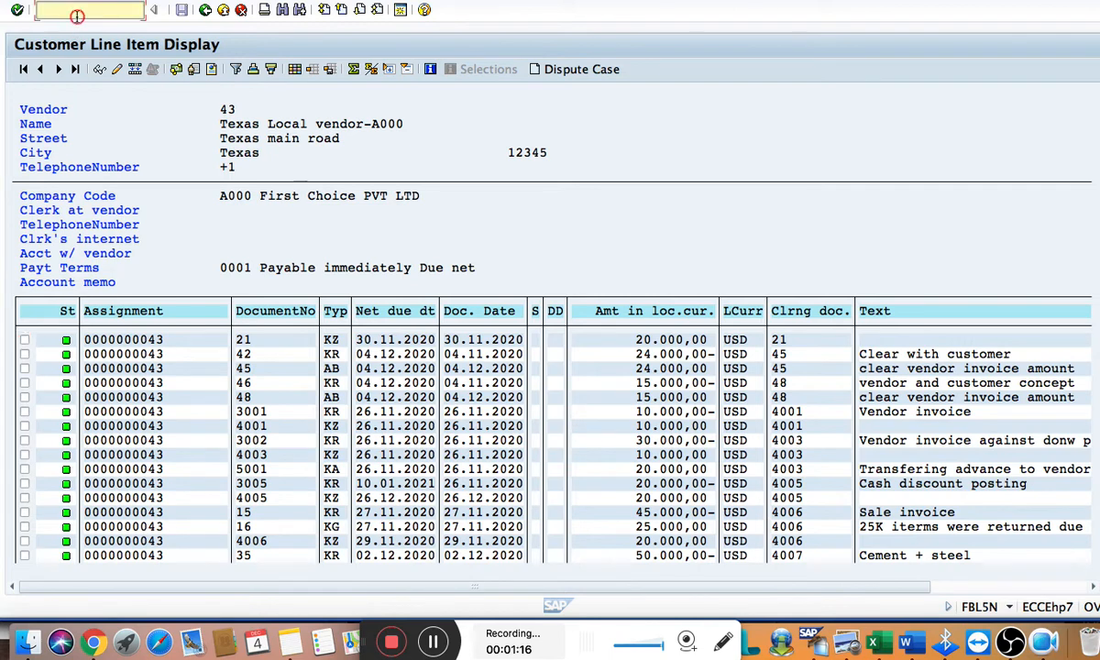
type("/n")
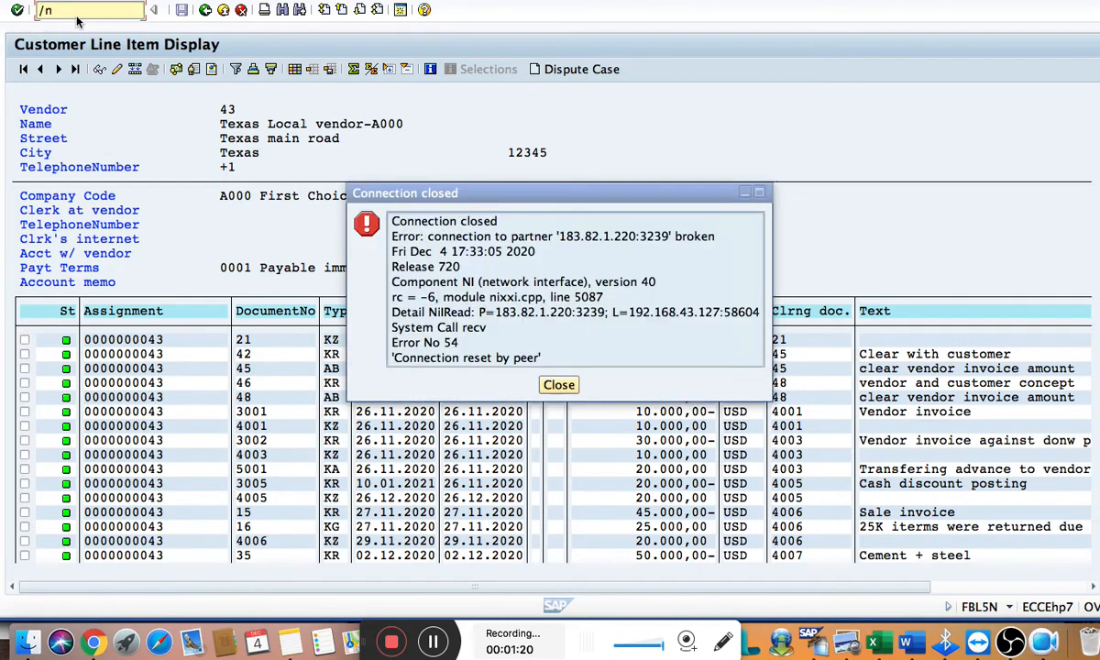
key("Return")
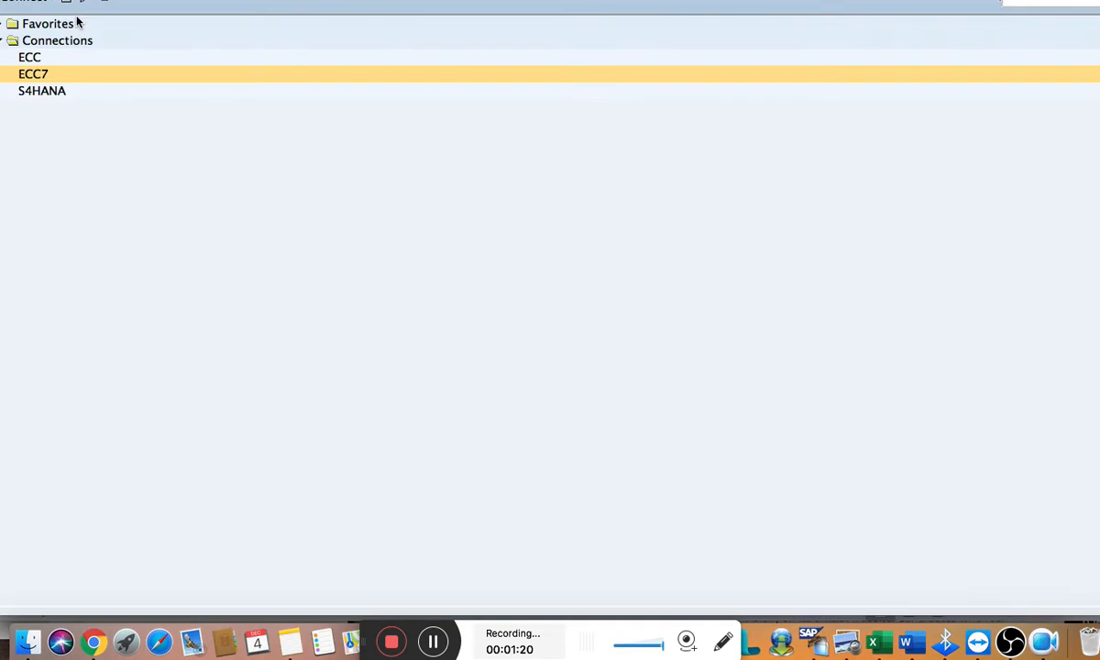
Open the ECC7 connection and log on to client 800 with the user name and password, ending any other logons in the system
double_click(35, 78)
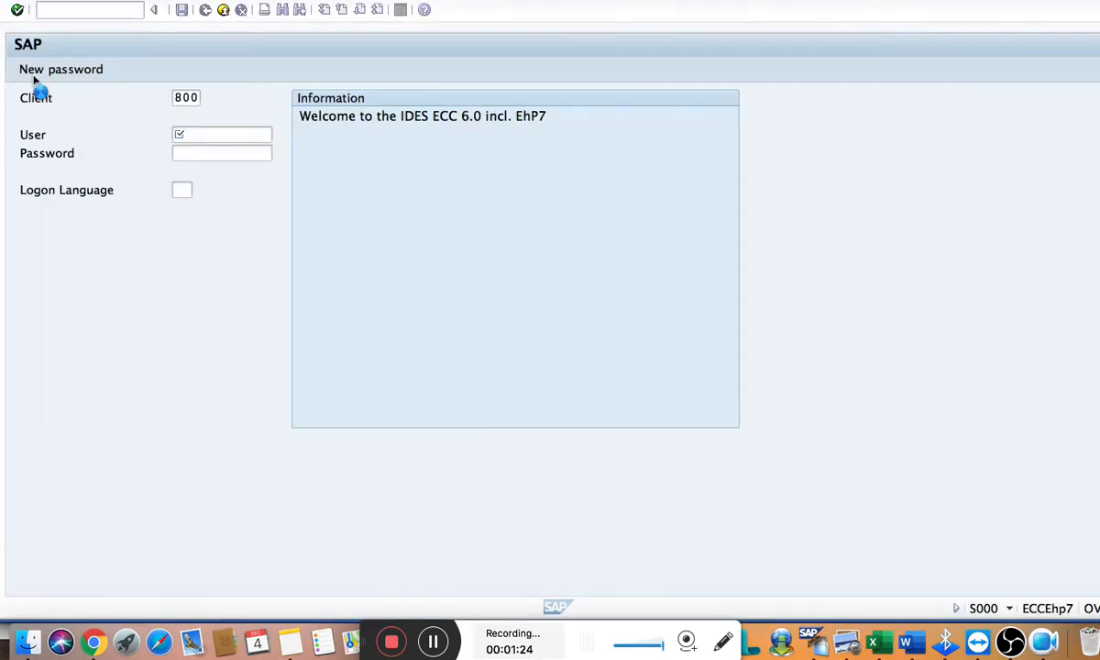
left_click(199, 136)
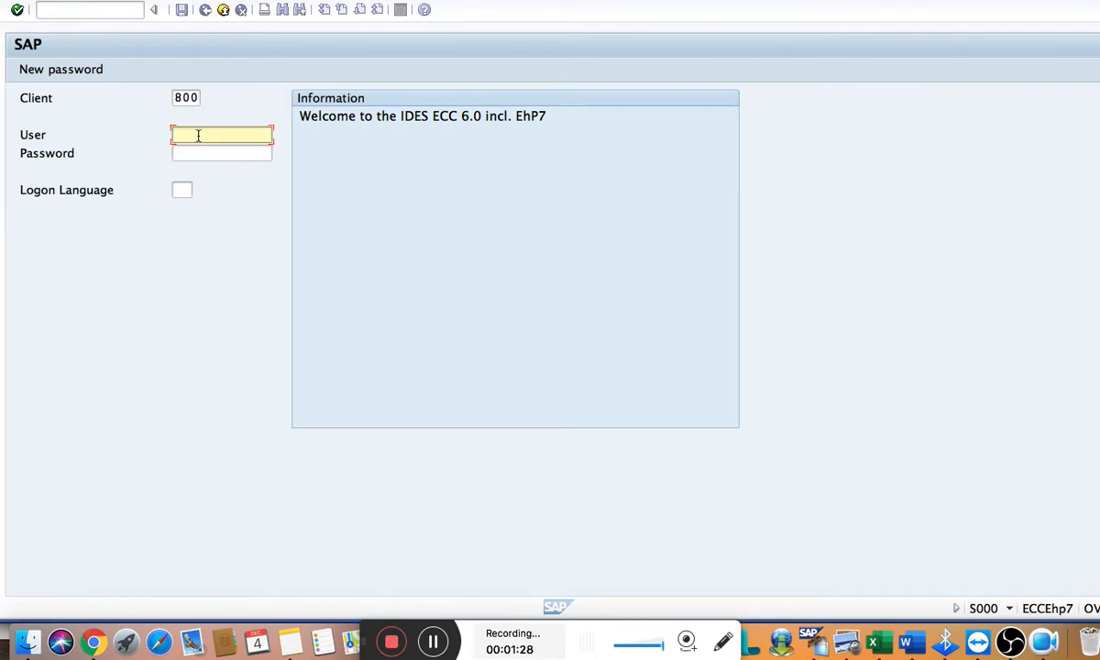
type("a")
key("Down")
key("Down")
key("Tab")
type("****")
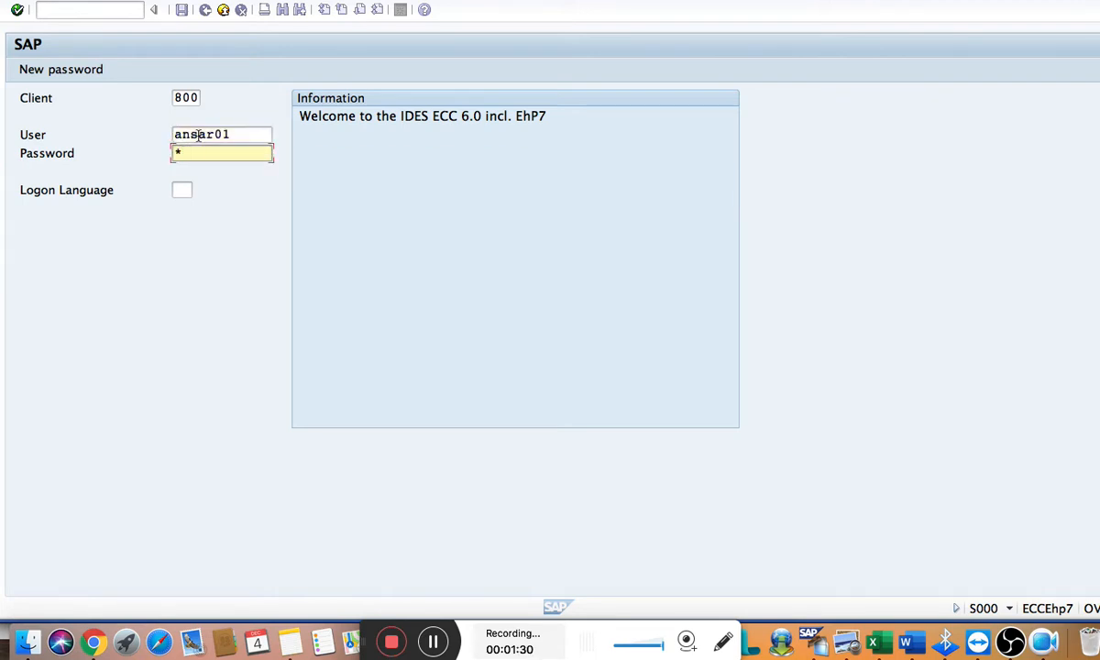
type("*******")
key("Return")
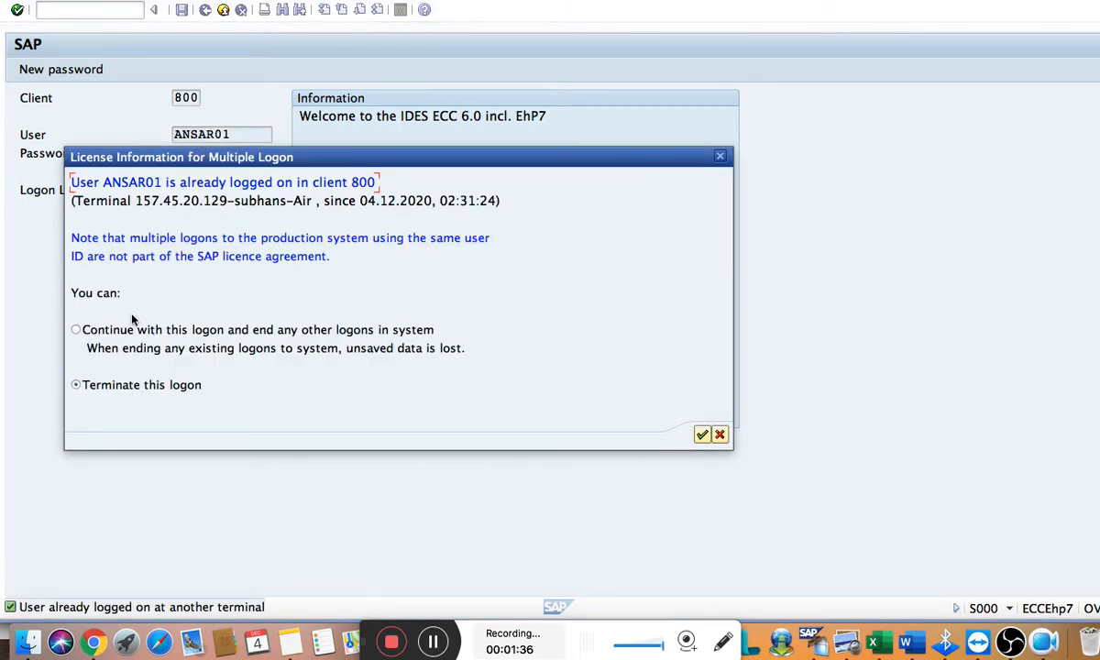
left_click(114, 329)
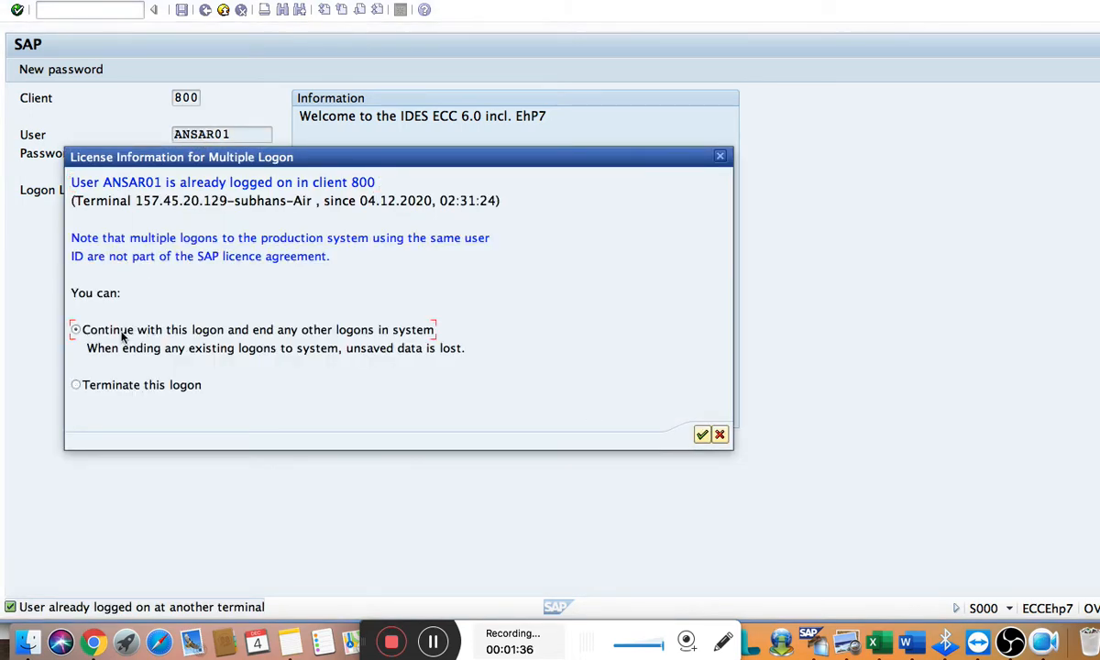
left_click(701, 435)
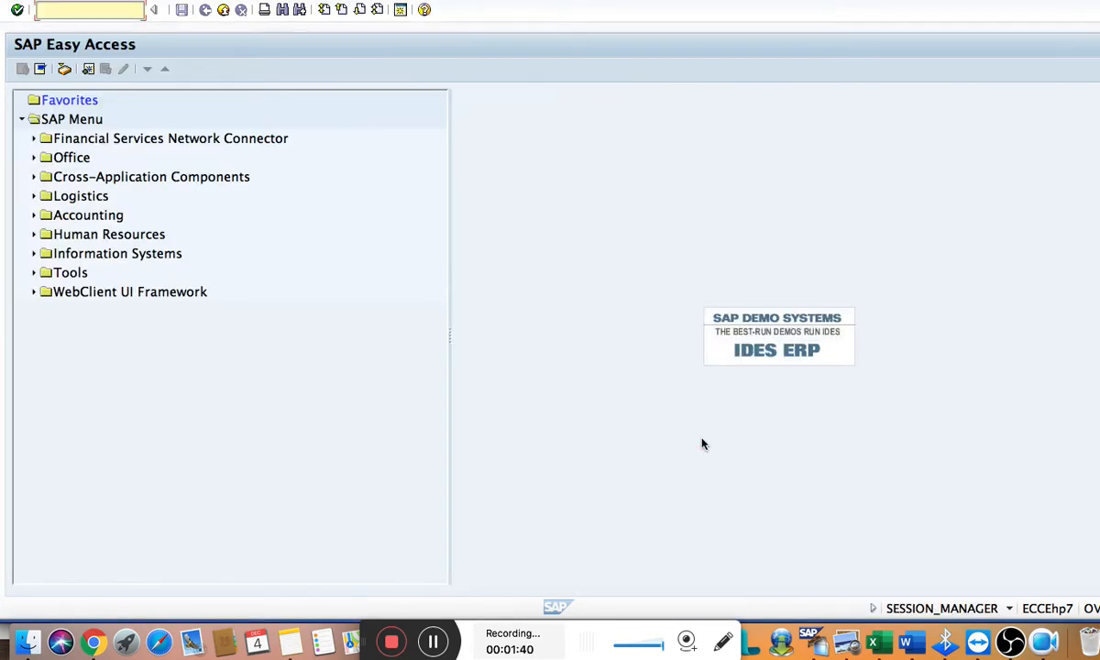
Check the configuration steps in Word and open transaction XK02 in SAP
key("super+Tab")
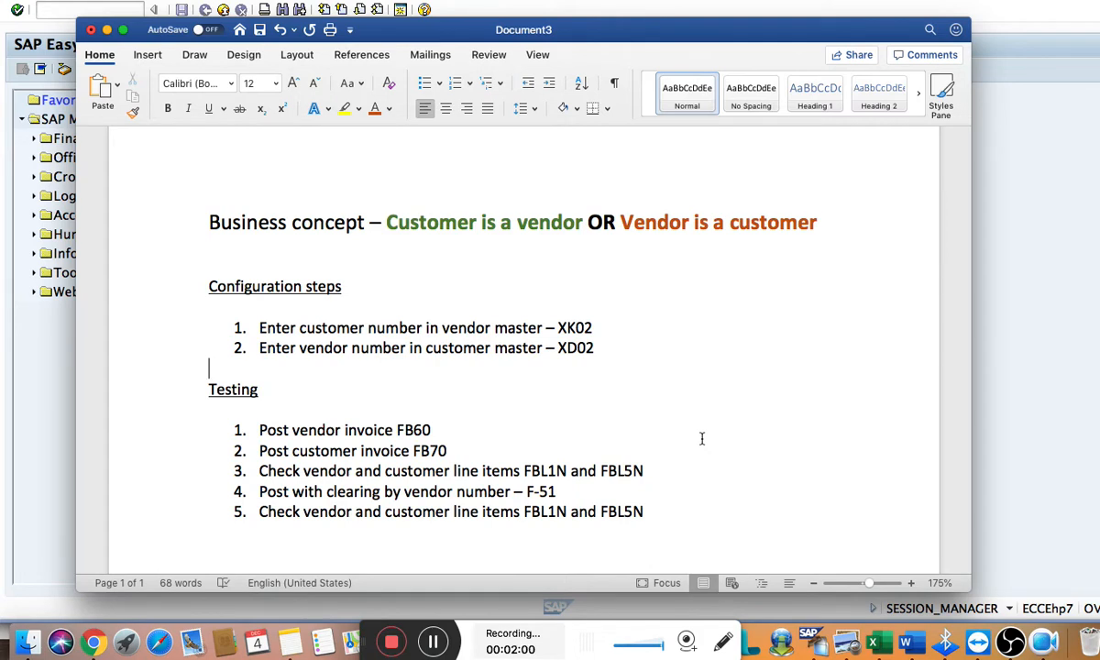
key("super+Tab")
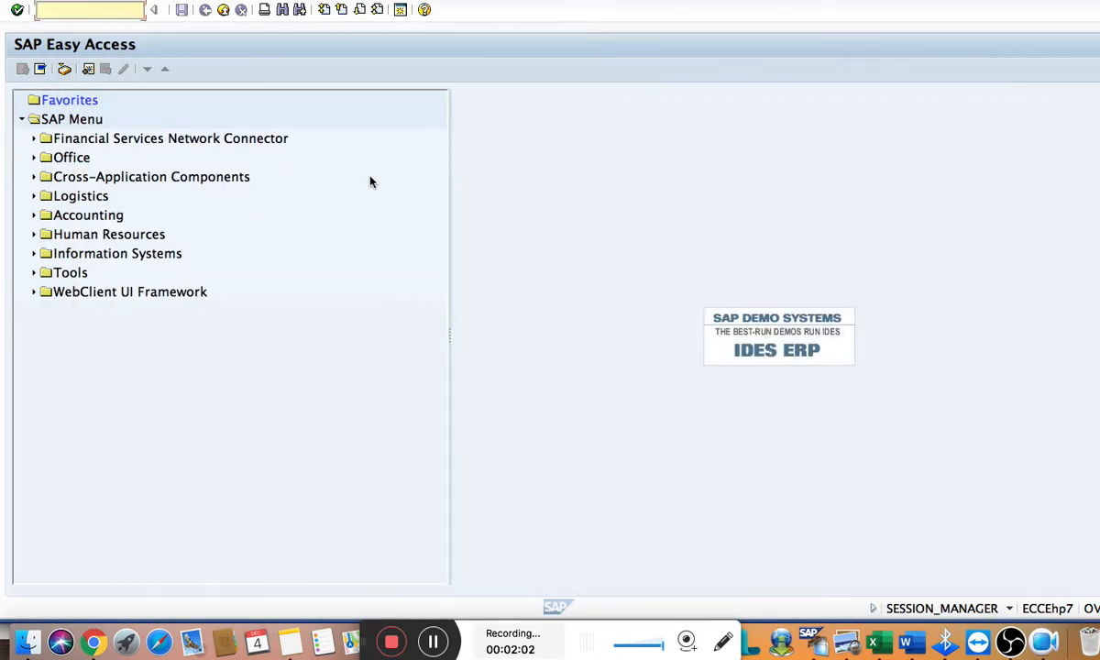
type("/n")
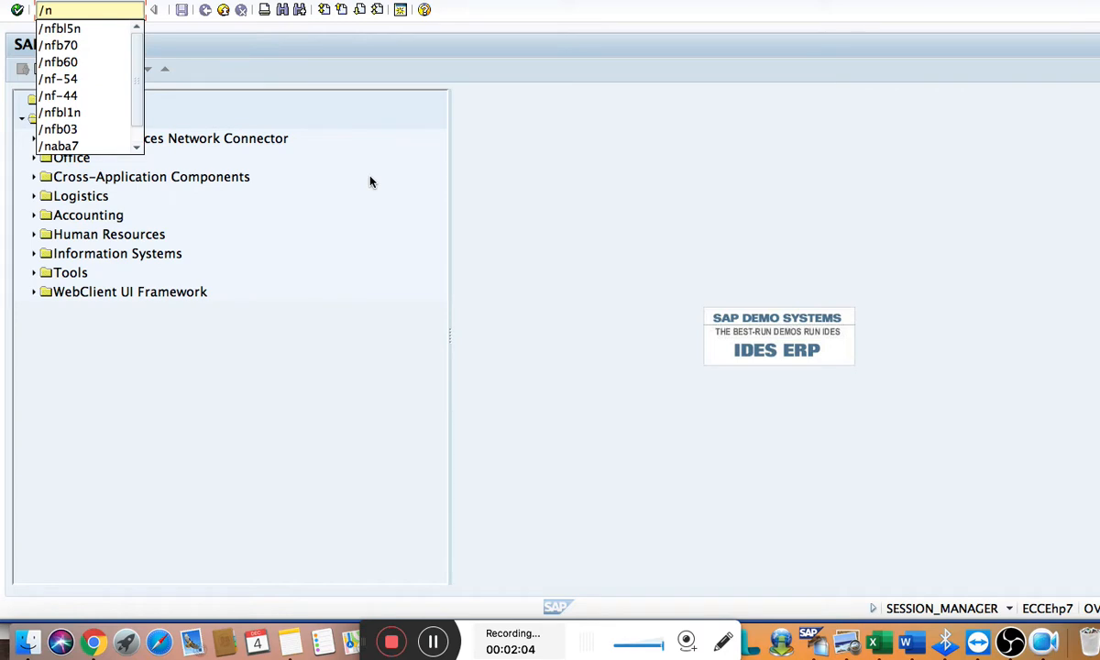
type("xk02")
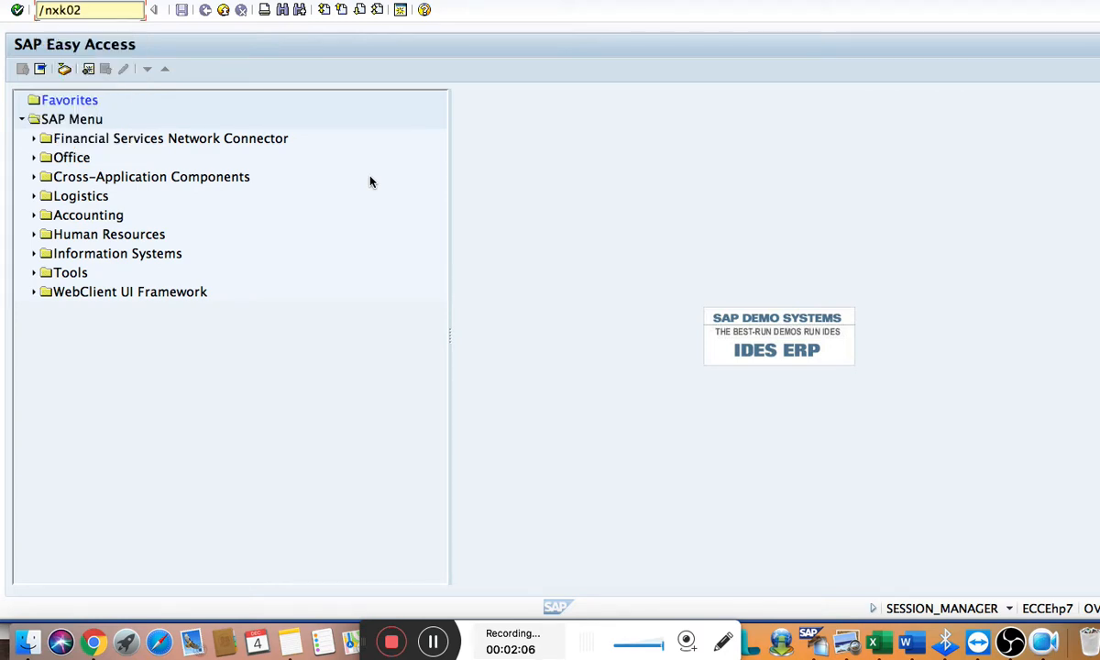
key("Return")
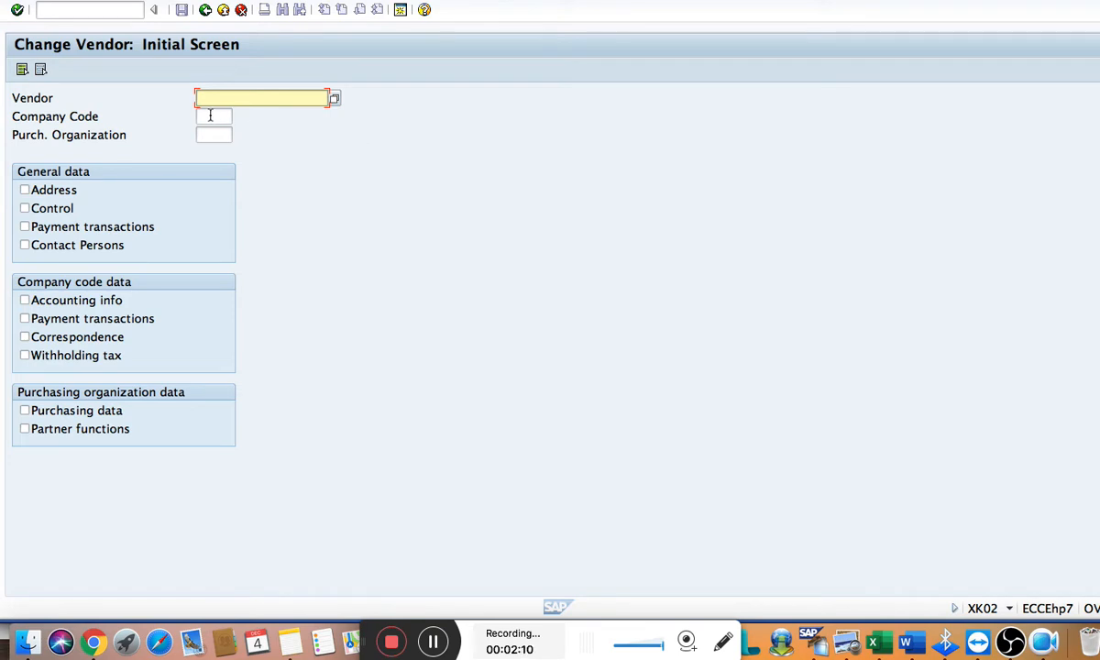
Set the company code to A000 and choose the Texas local vendor through the vendor search by country and company code
left_click(210, 115)
type("a000")
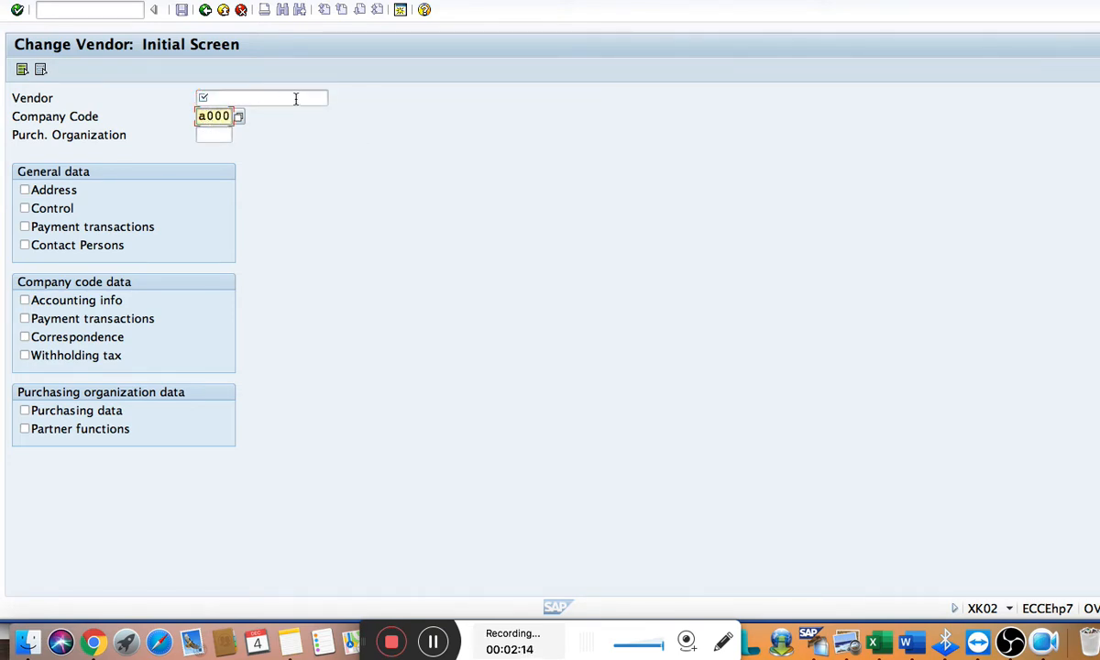
left_click(294, 98)
left_click(332, 98)
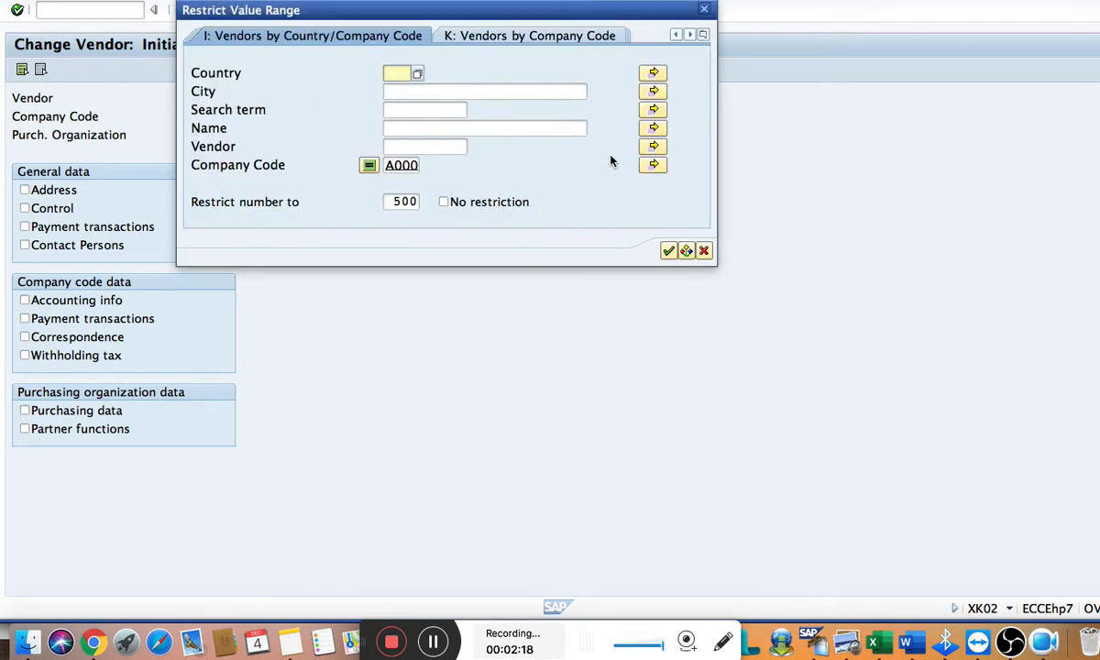
left_click(668, 251)
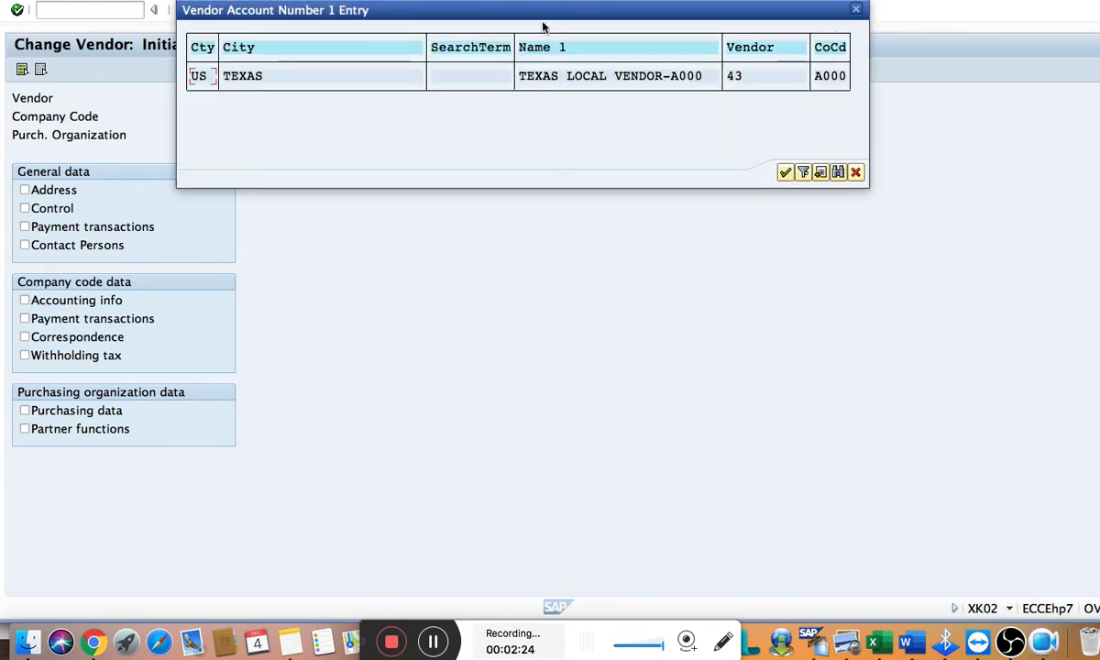
left_click_drag(548, 19, 534, 133)
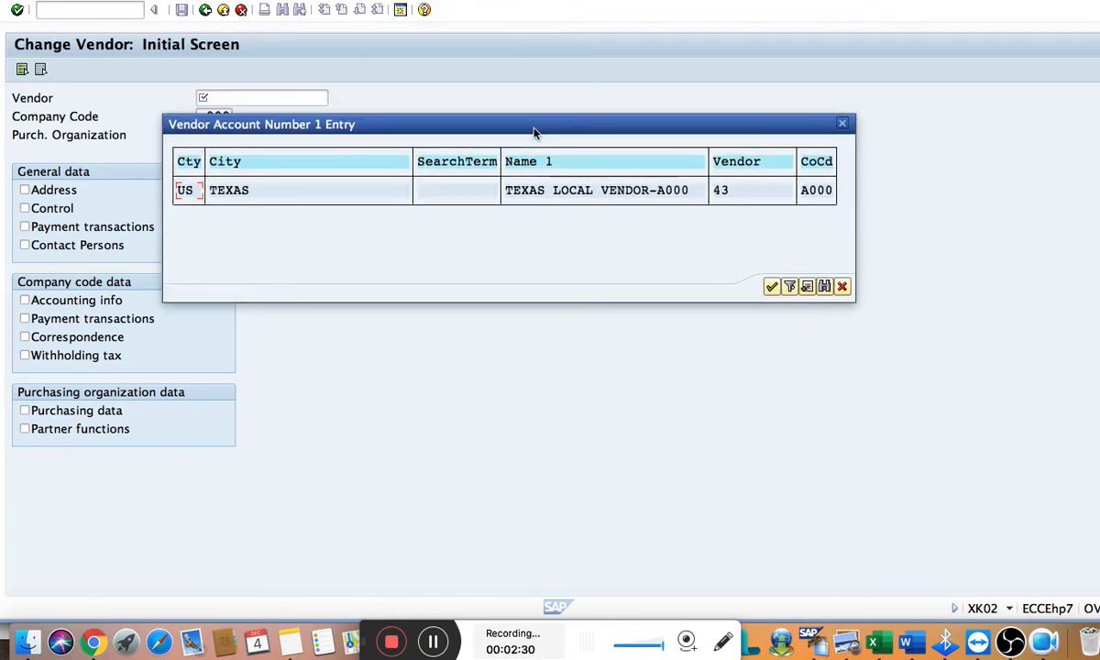
left_click(772, 287)
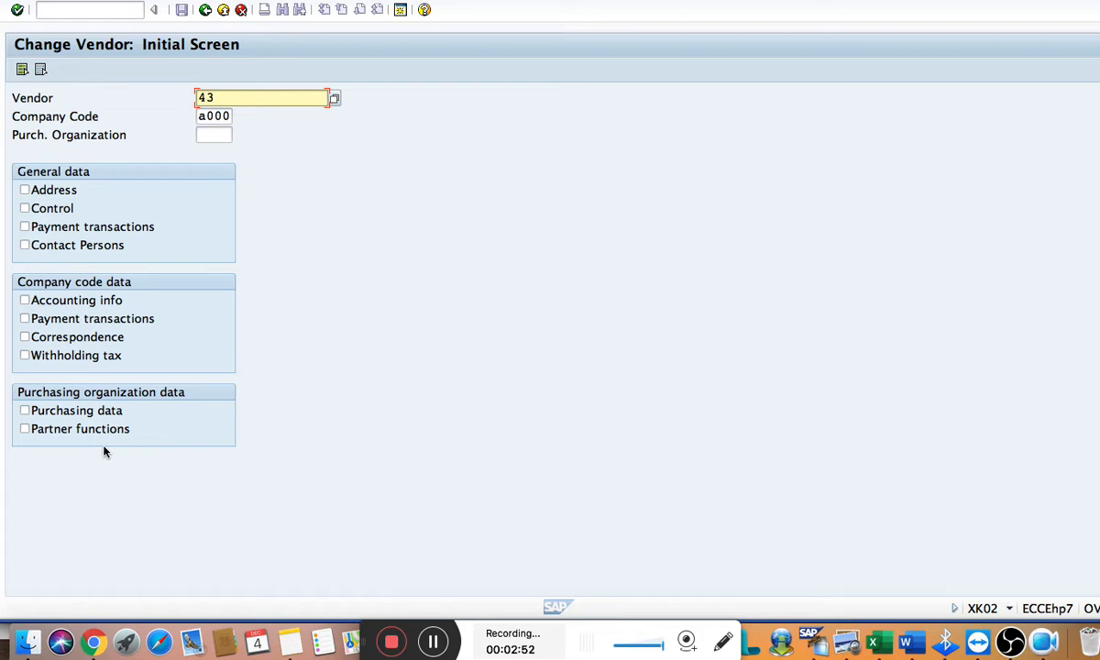
Open the vendor's general Control data and company code Payment transactions data for changing
left_click(58, 213)
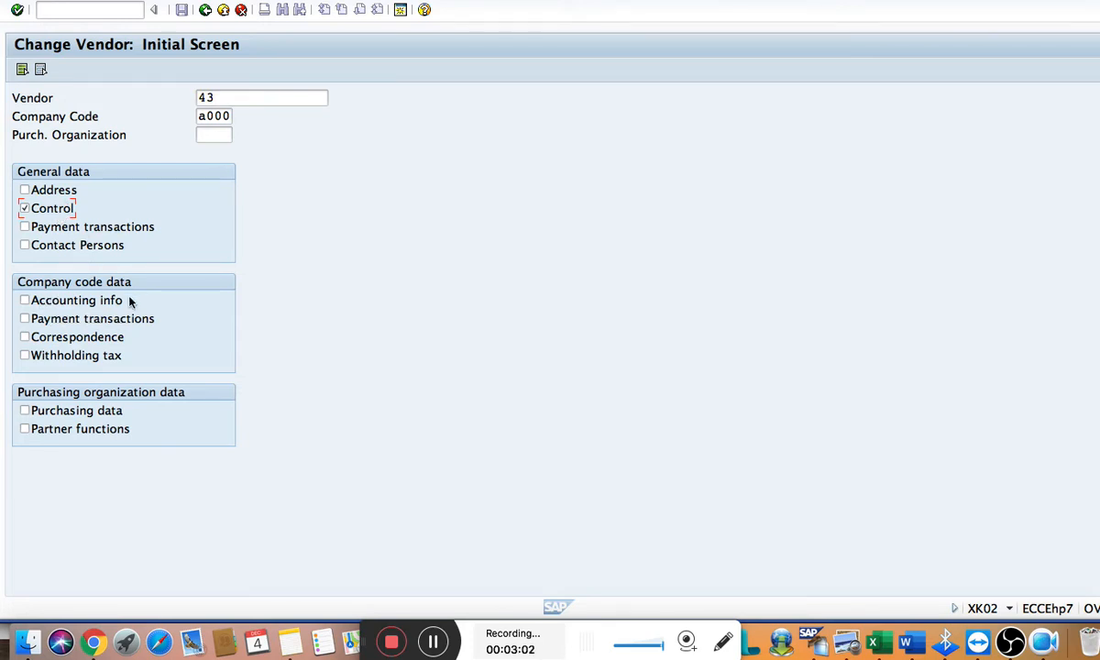
left_click(51, 321)
key("Return")
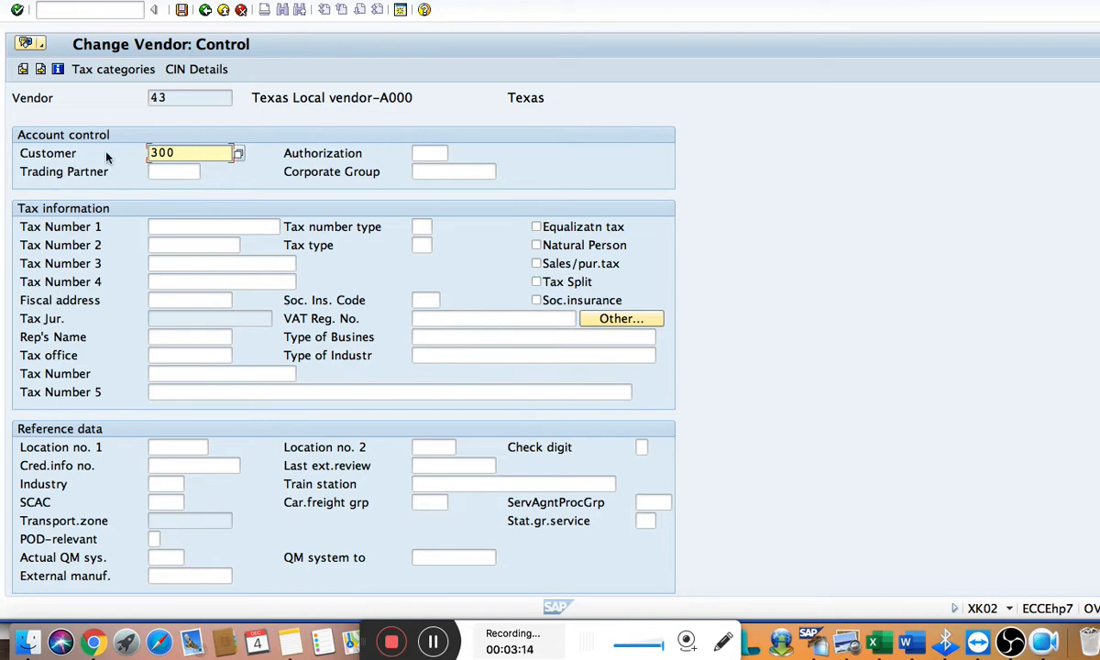
Assign the Asian countries customer to the vendor's account control using the company code A000 customer search
left_click(238, 154)
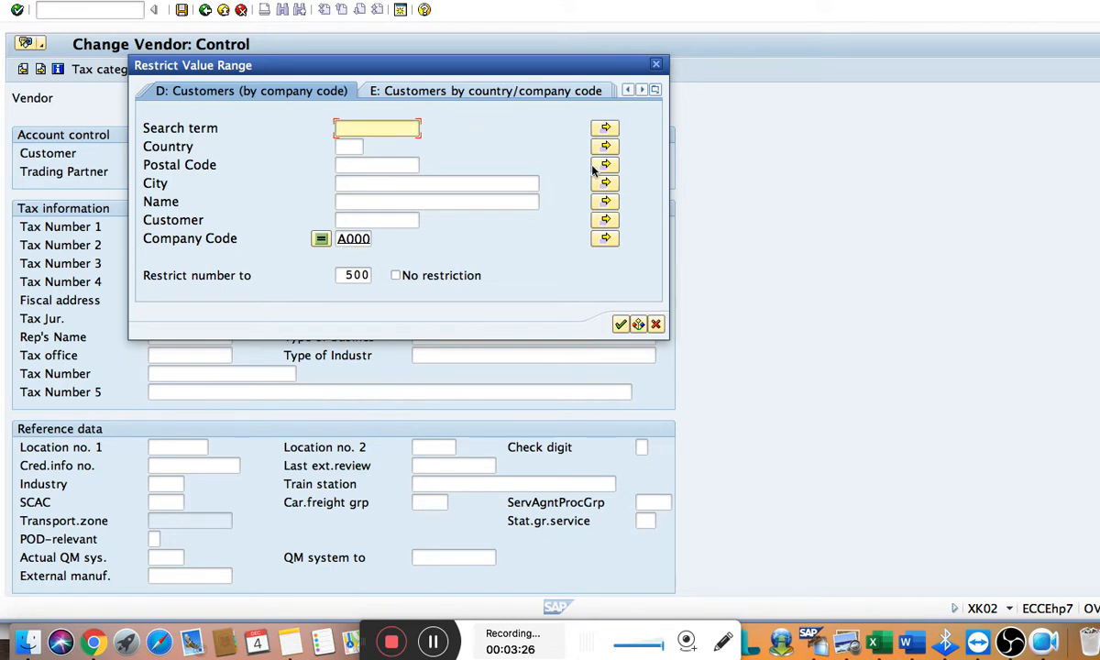
left_click(619, 322)
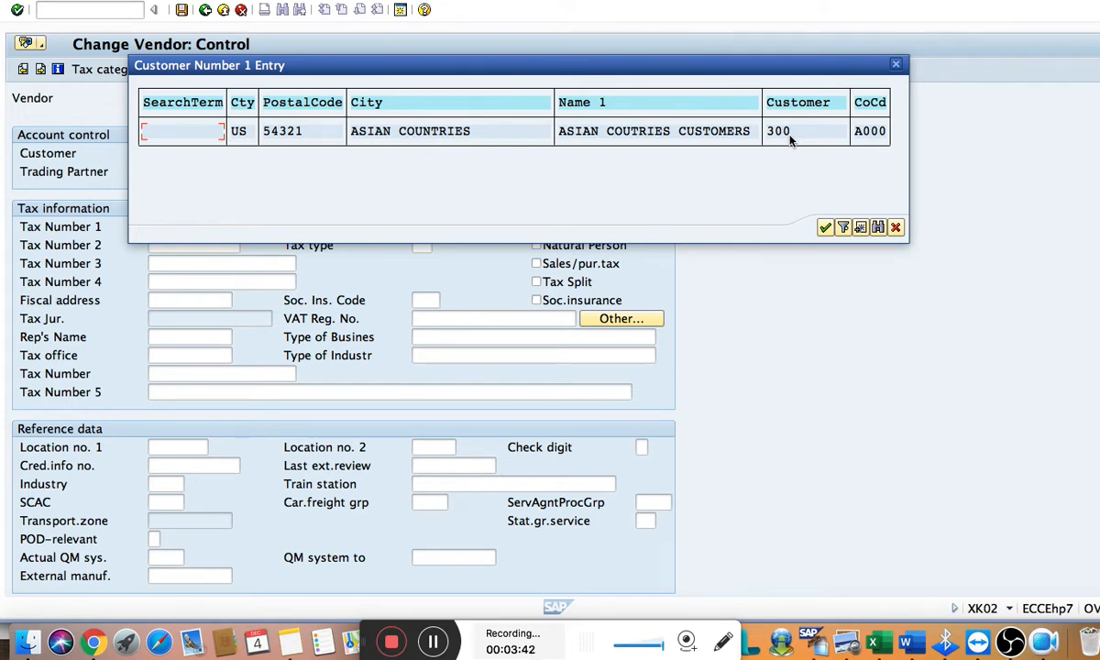
left_click(824, 228)
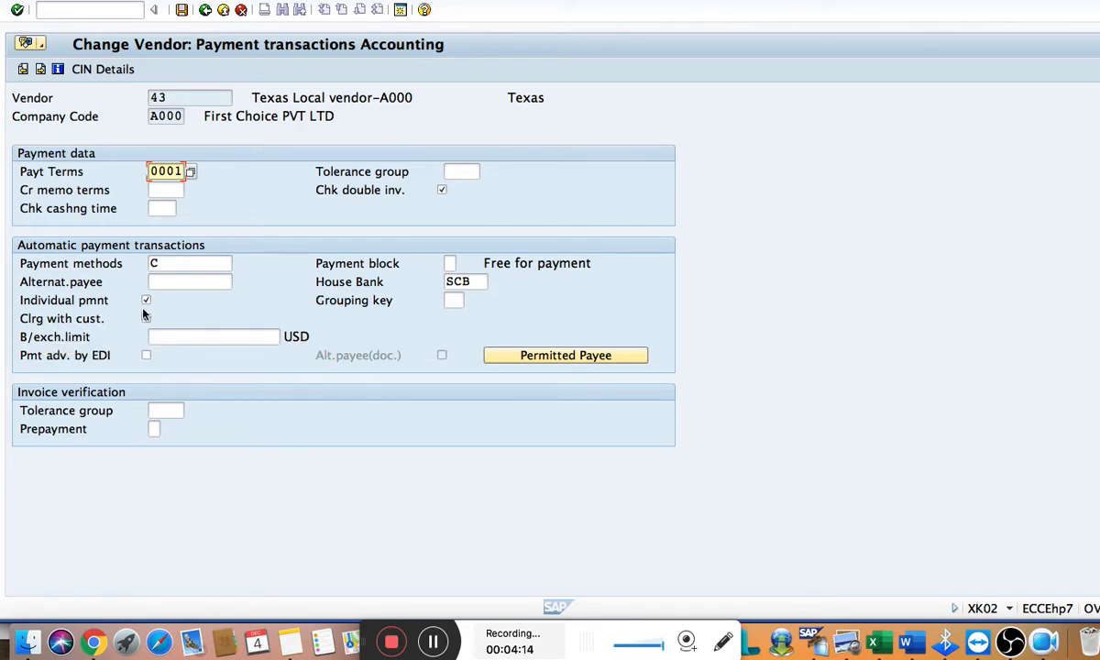
Check the next configuration step in Word and open transaction XD02 in SAP
key("super+Tab")
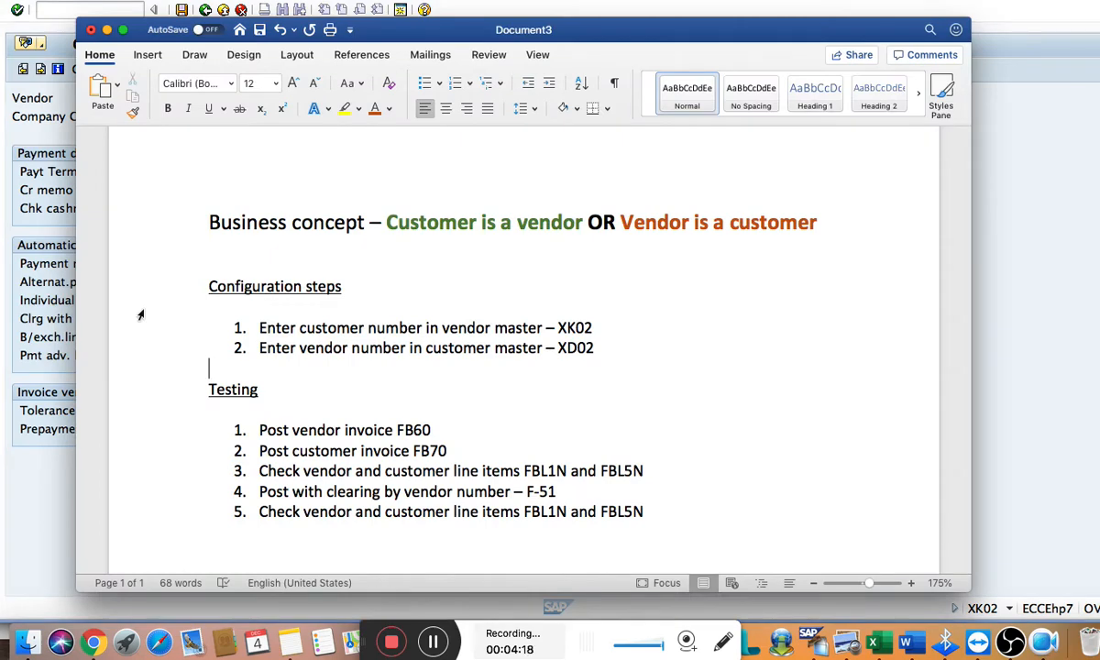
key("super+Tab")
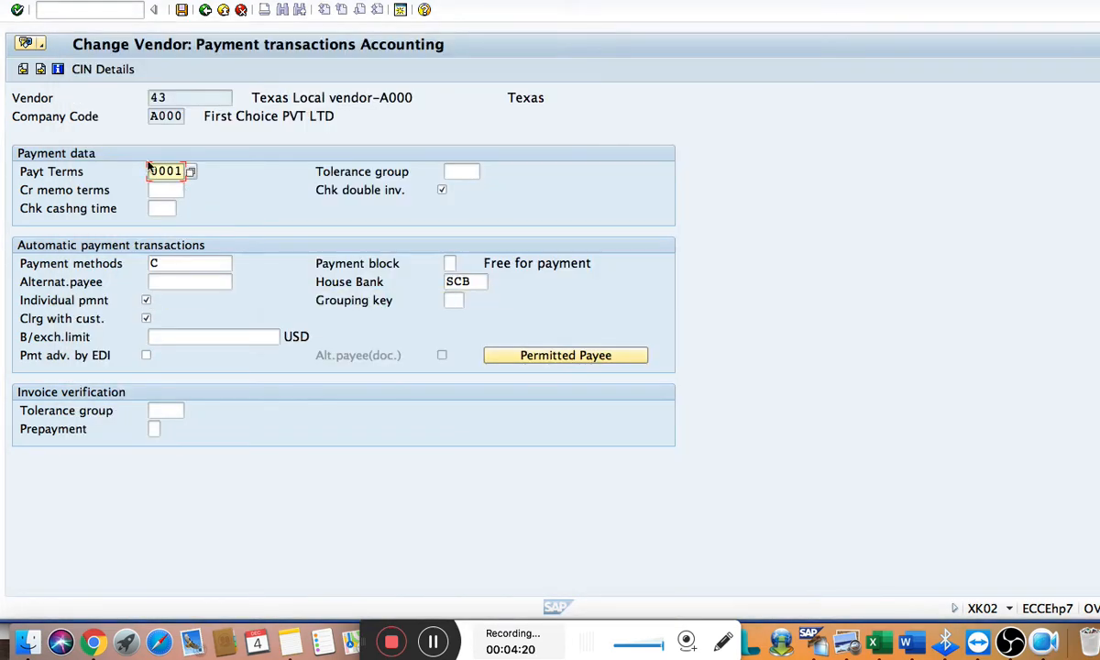
left_click(79, 11)
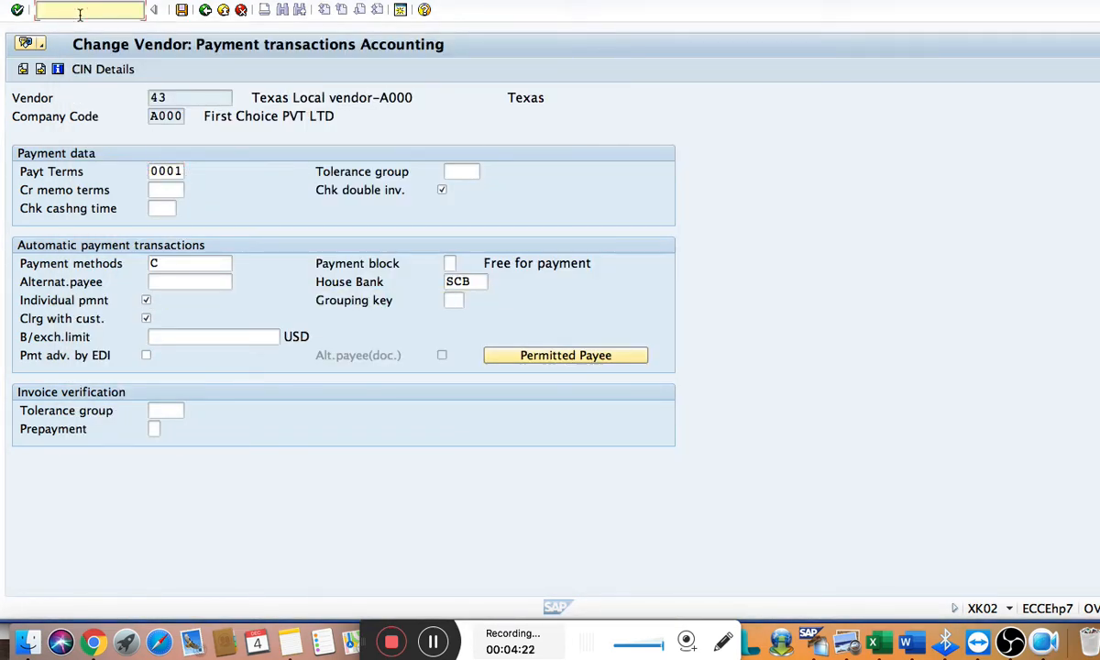
type("/")
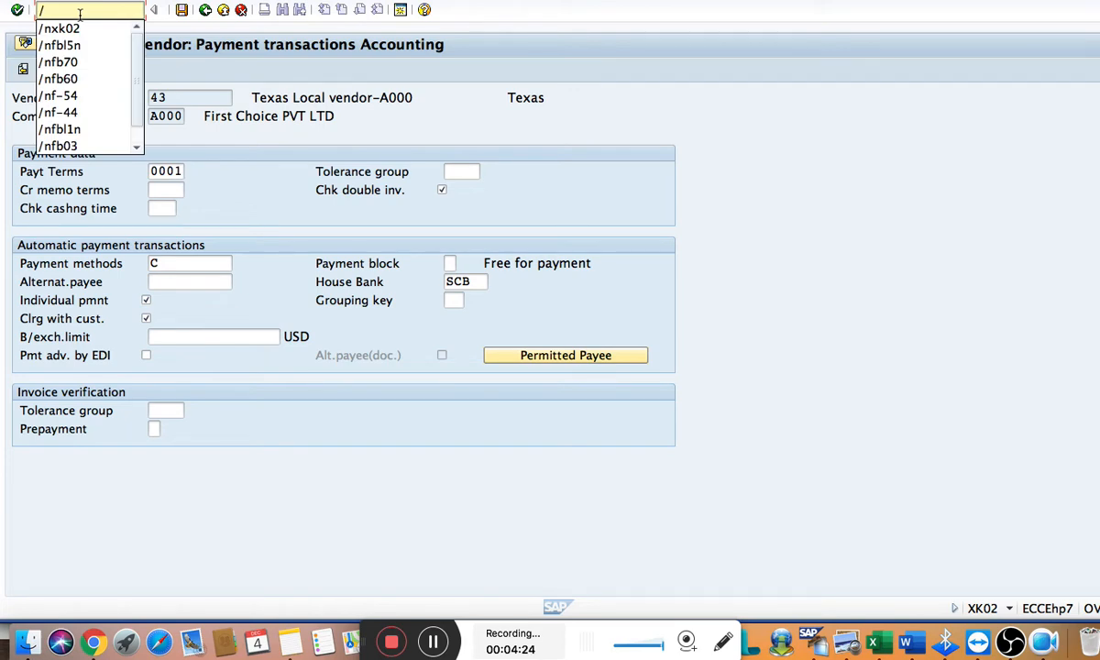
type("n")
type("xd0")
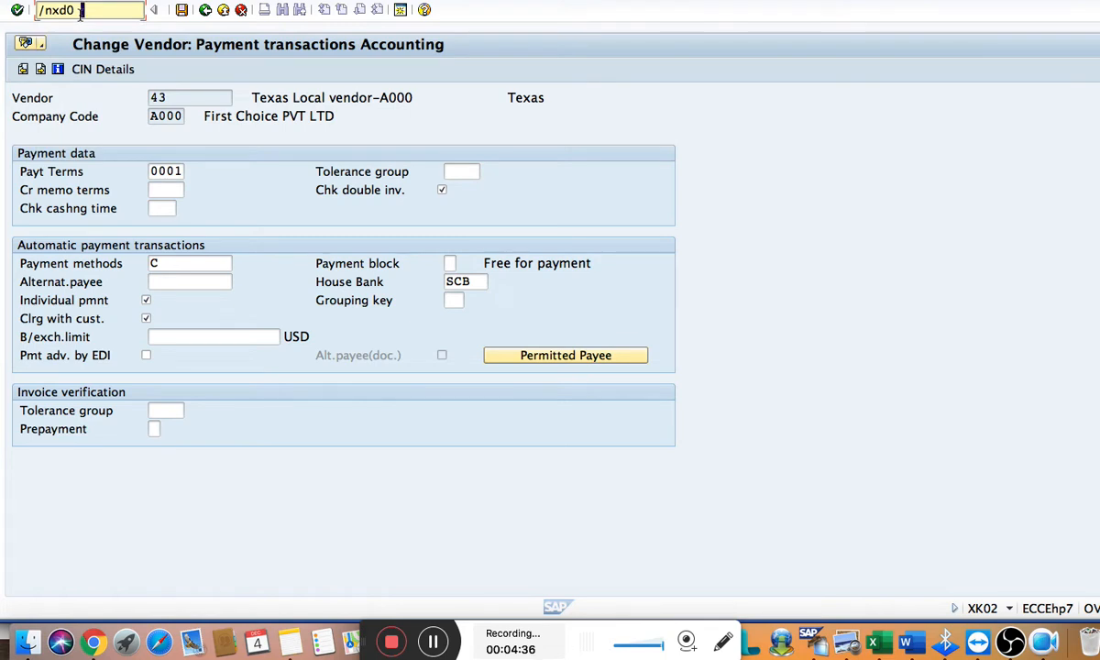
type("2")
key("Return")
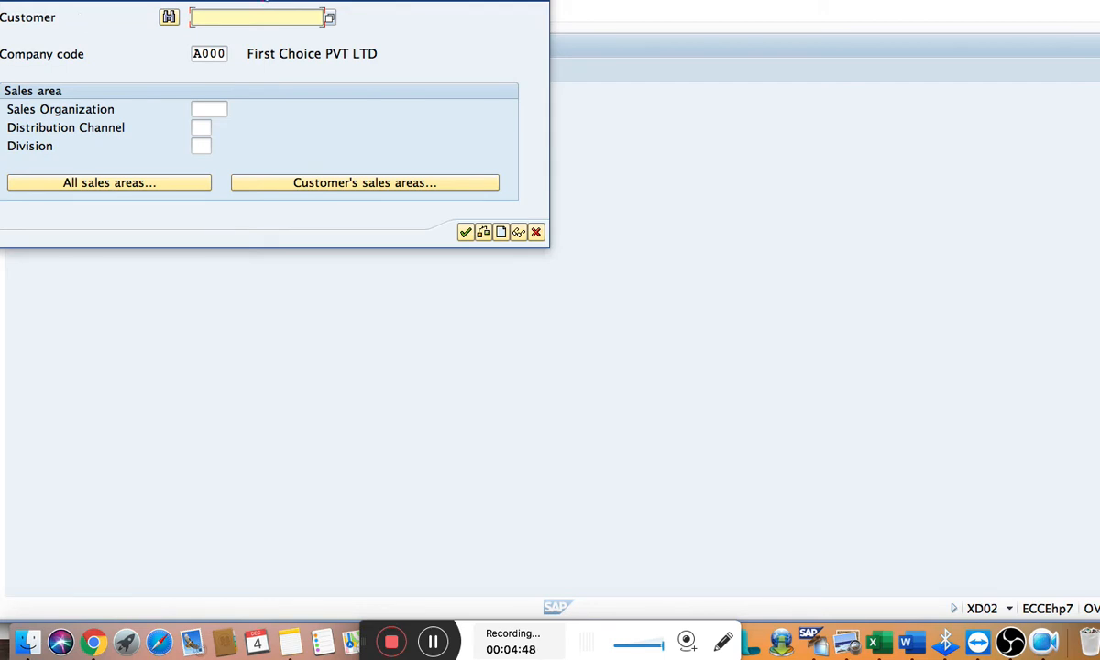
Open the Asian countries customer's master record in company code A000 for changing
left_click_drag(263, 2, 374, 190)
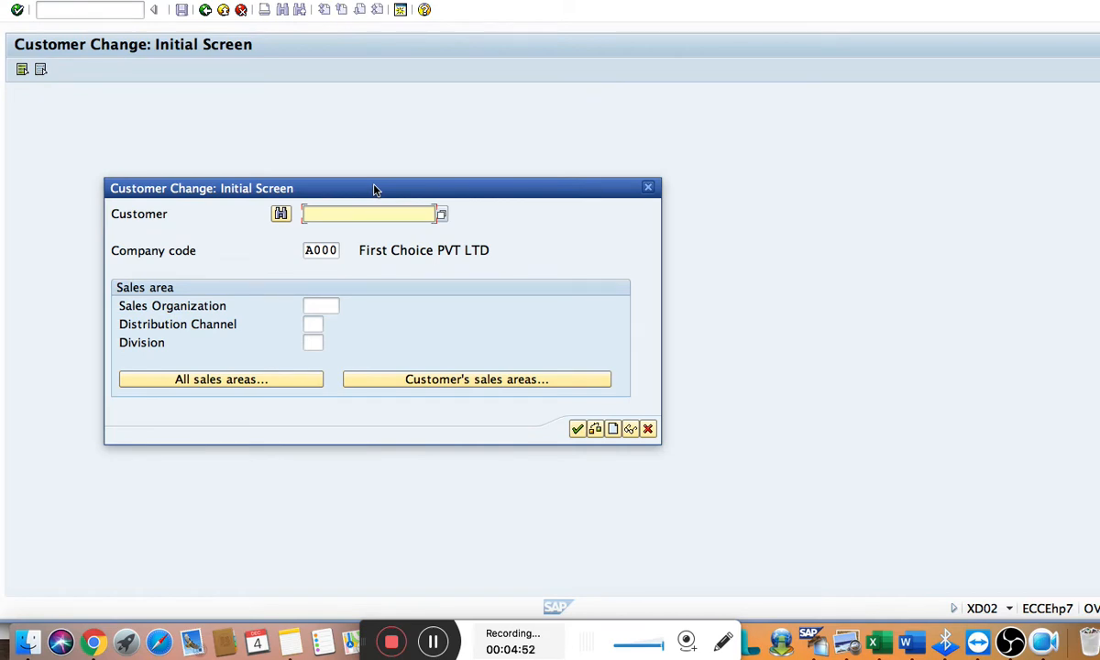
type("300")
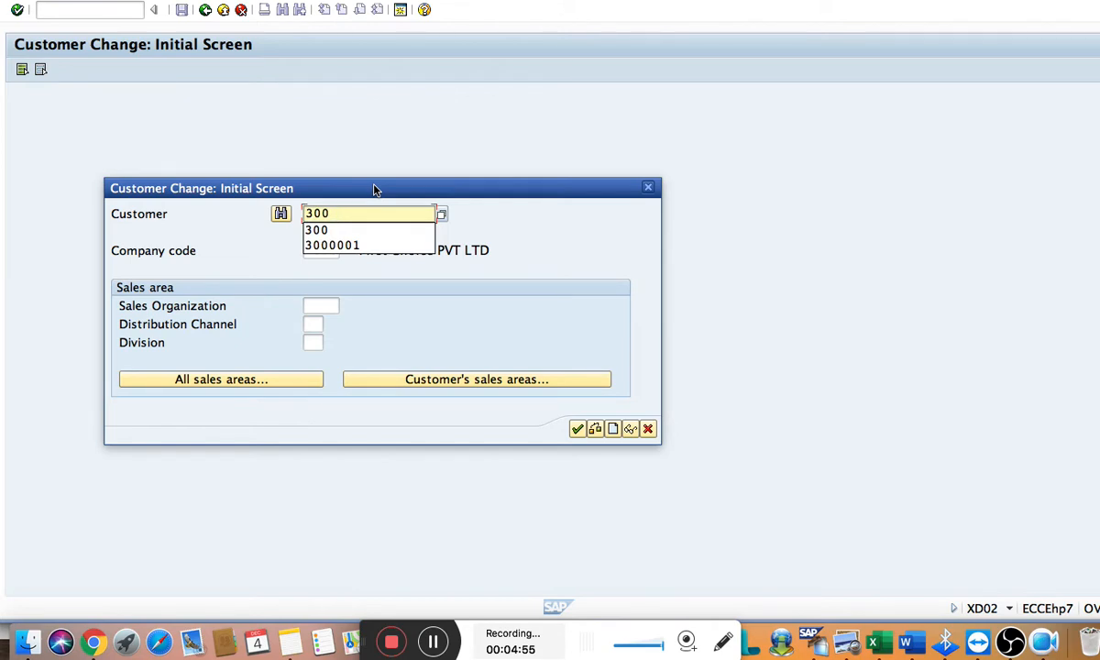
key("Tab")
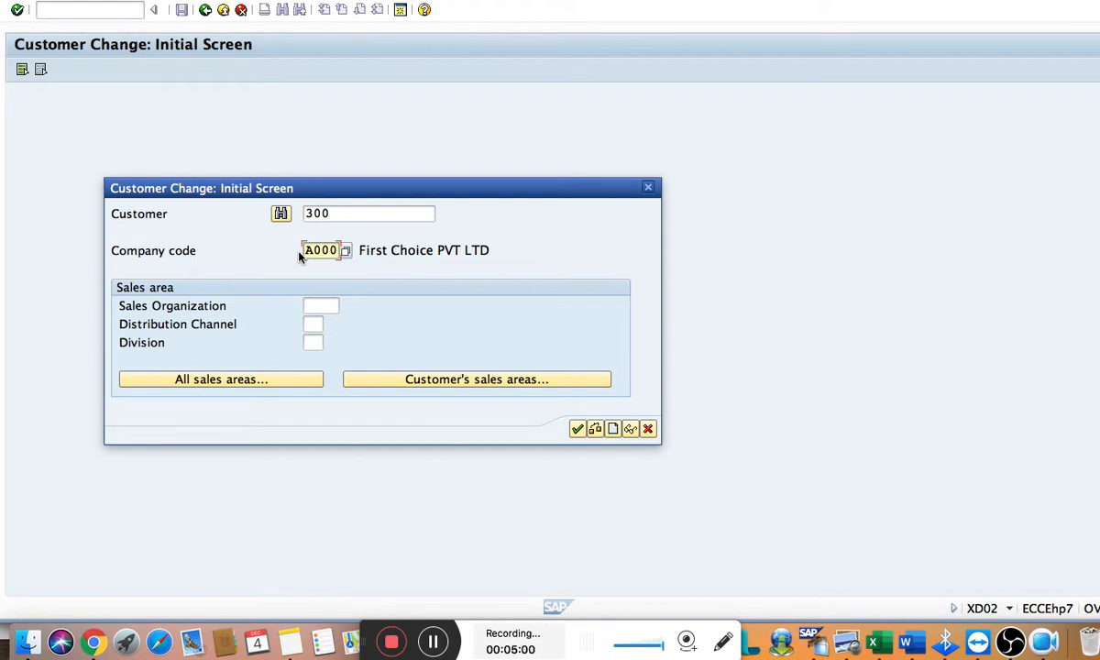
left_click(575, 429)
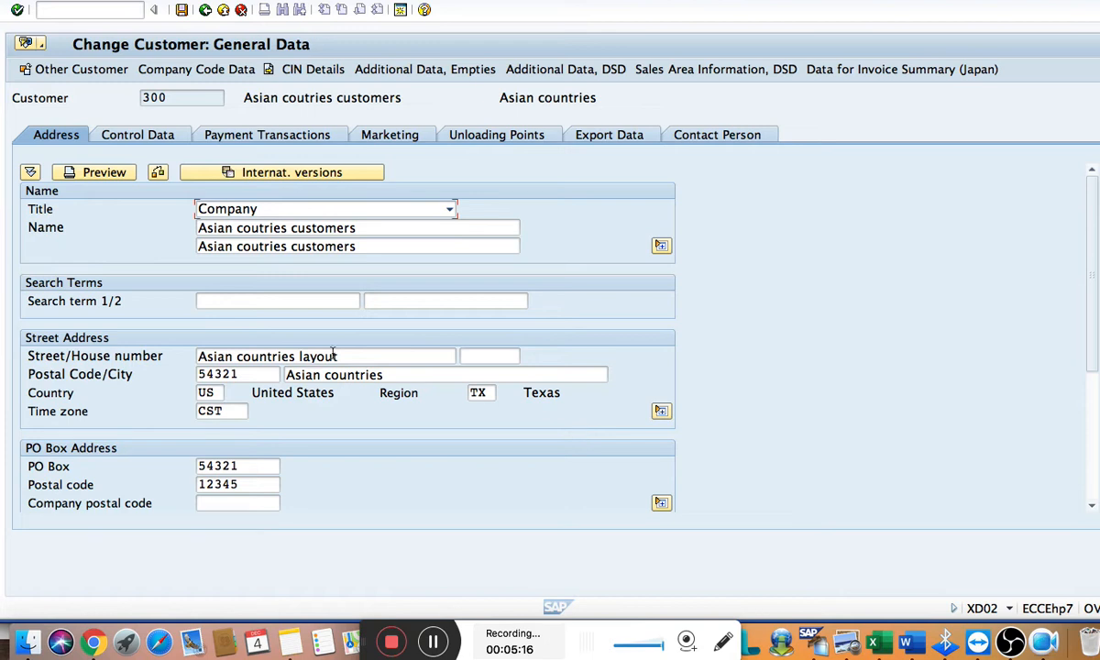
Assign the Texas local vendor to the customer's account control through the company code A000 vendor search, and open the company code Payment Transactions data
left_click(134, 138)
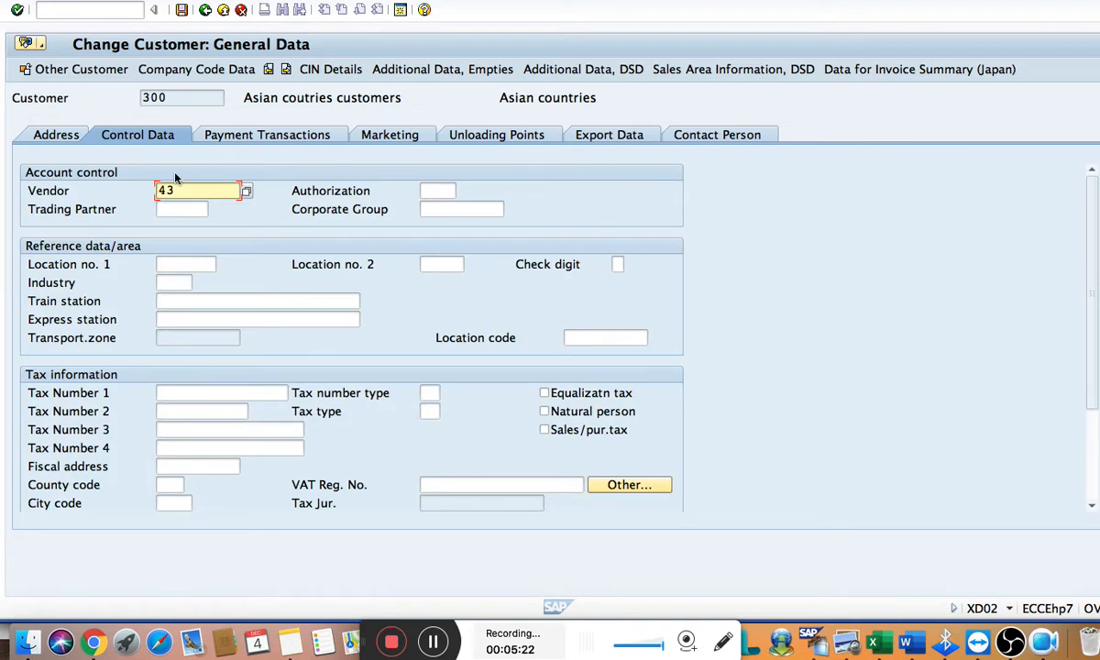
left_click(246, 191)
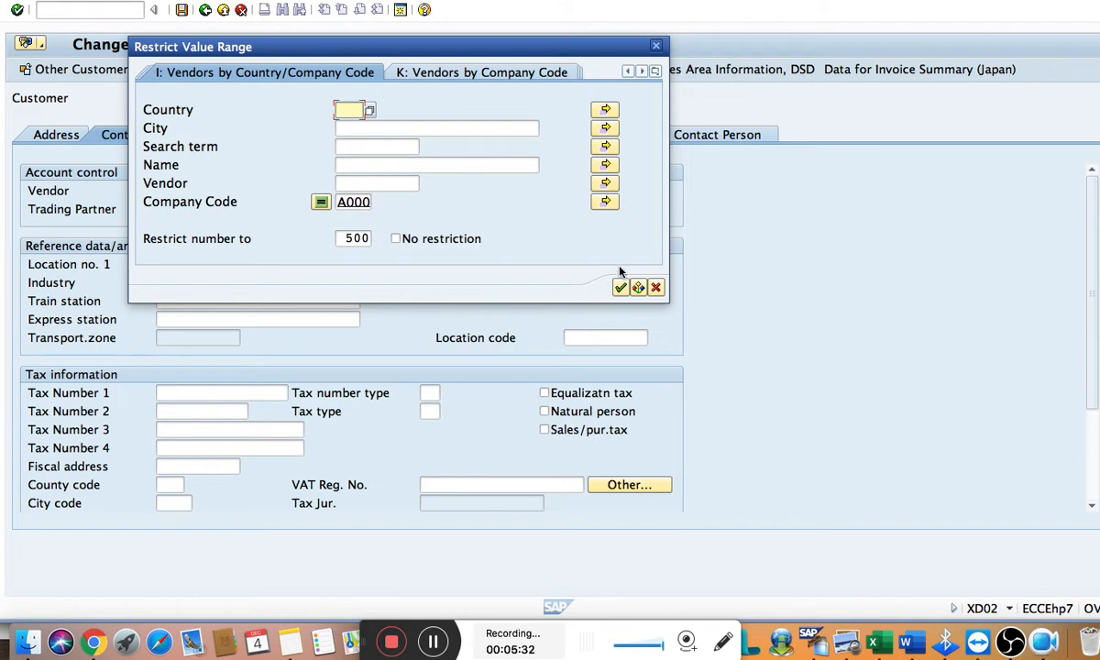
left_click(621, 288)
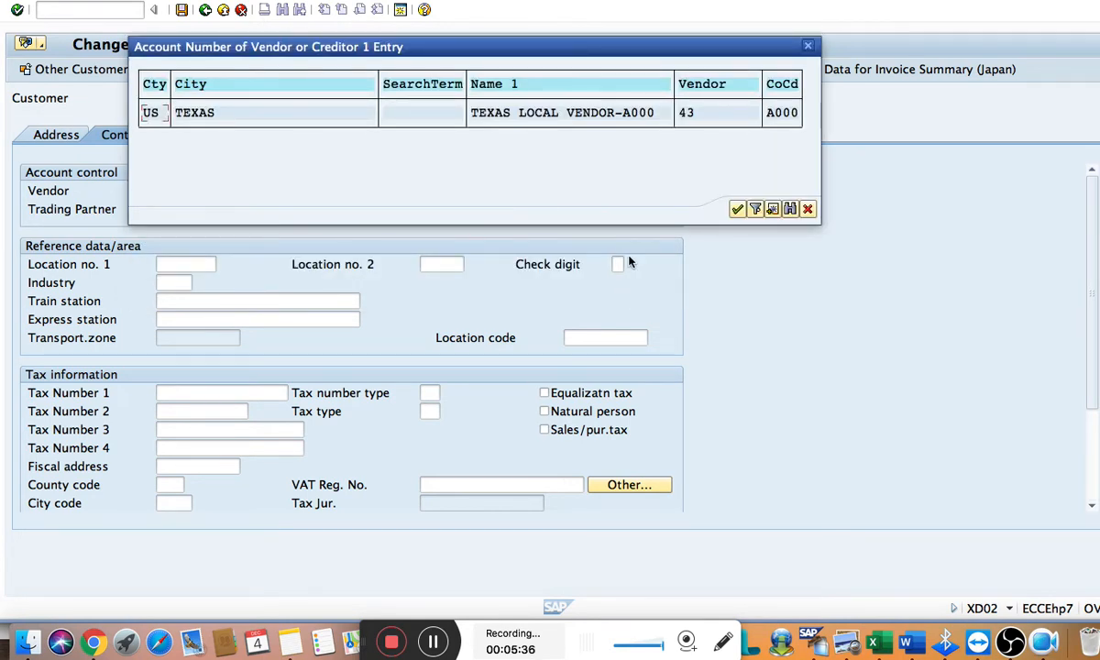
left_click_drag(655, 55, 659, 225)
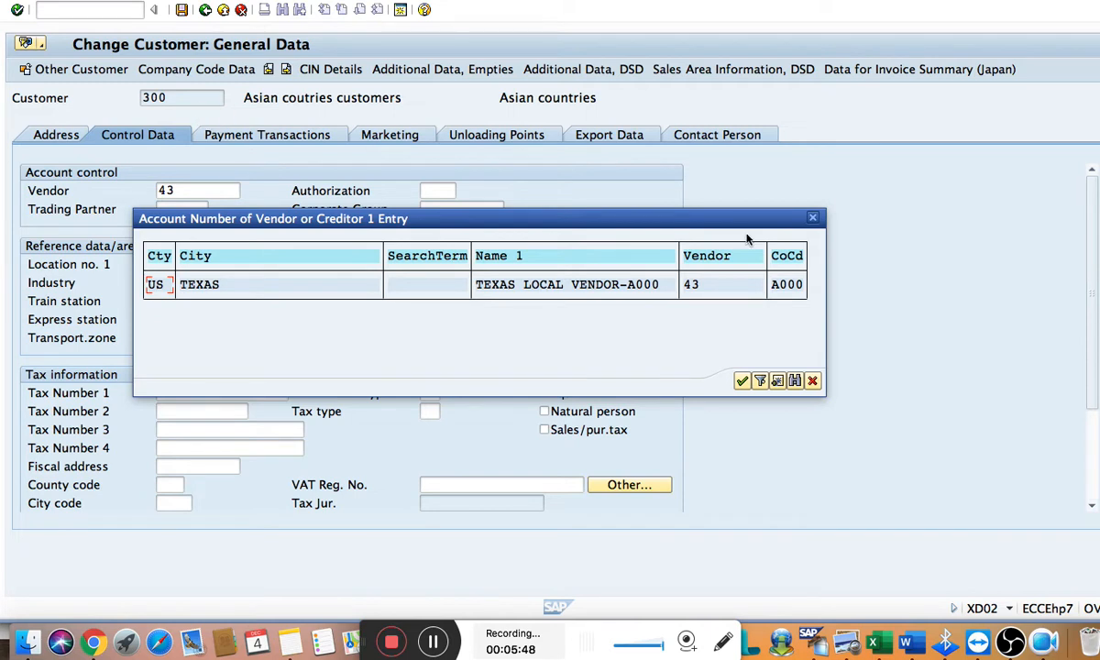
left_click(742, 381)
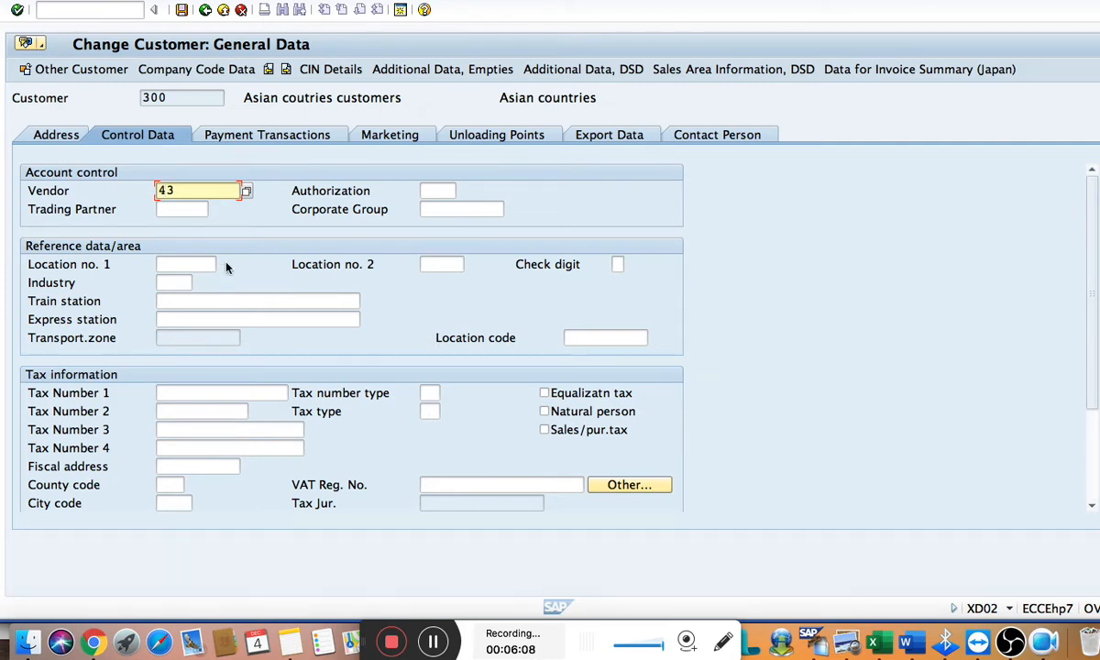
left_click(180, 73)
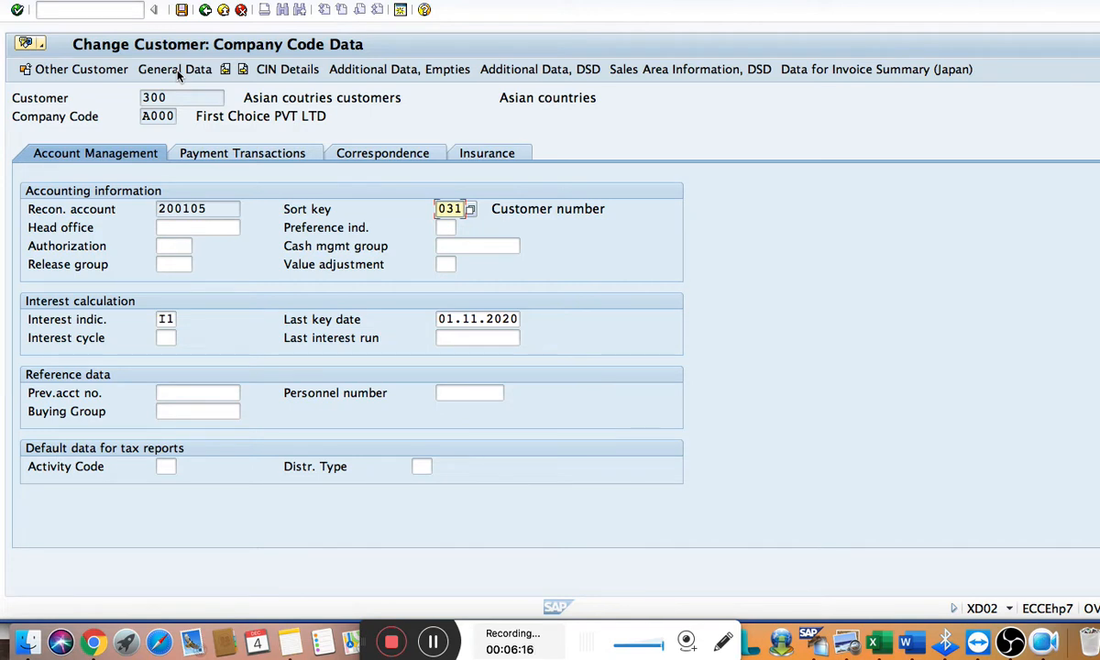
left_click(214, 154)
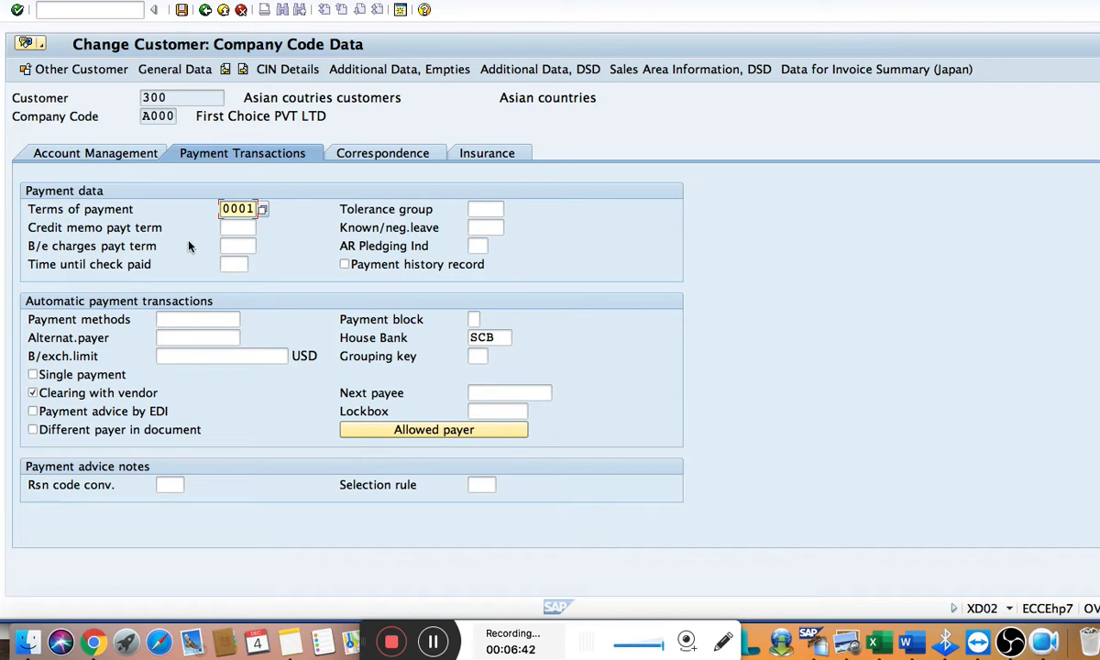
Switch to the Word document and highlight the Configuration steps heading and its two items in yellow
key("super+Tab")
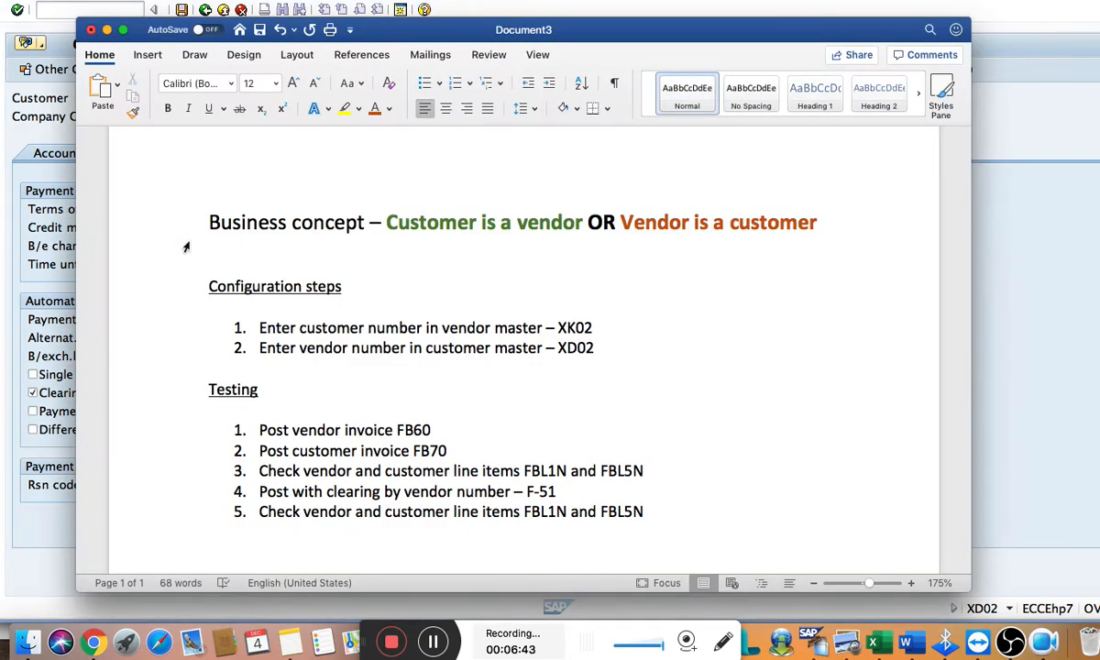
left_click(599, 348)
key("shift+Up")
key("shift+Up")
key("shift+Up")
key("shift+Up")
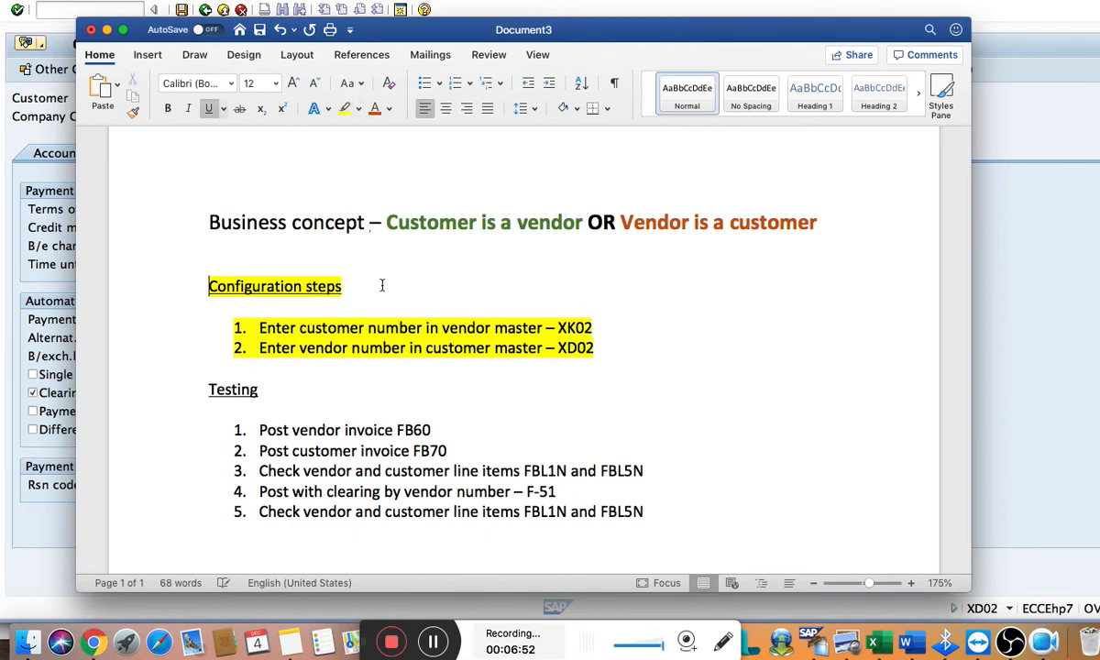
left_click(344, 358)
scroll(307, 449, "down", 1)
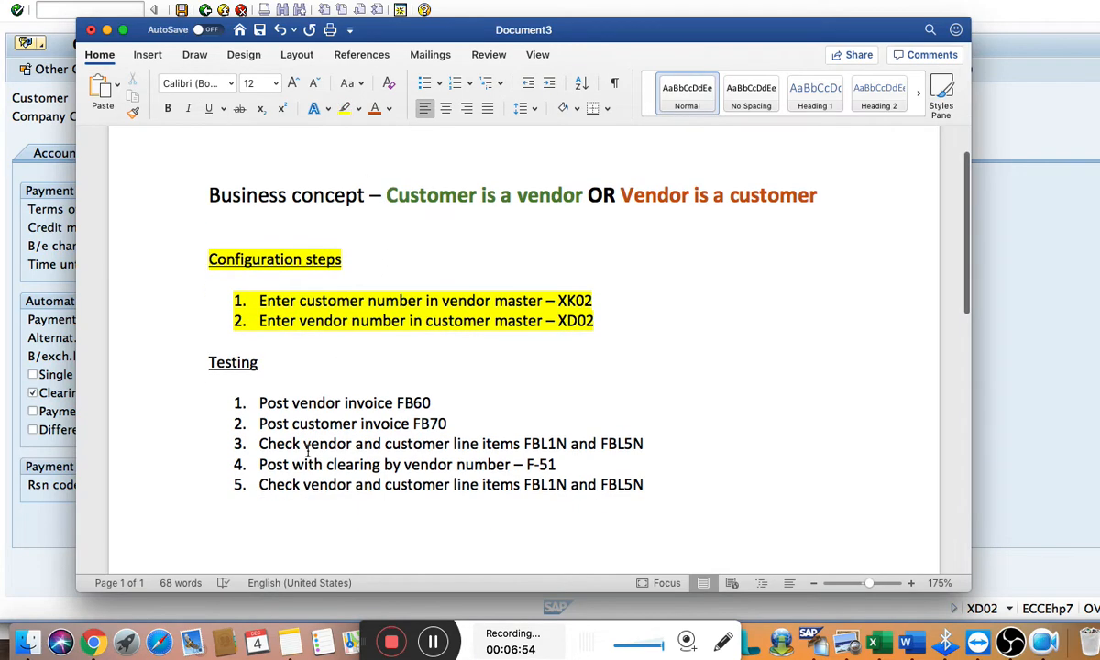
Switch back to SAP and open transaction FB60 for entering a vendor invoice
key("super+Tab")
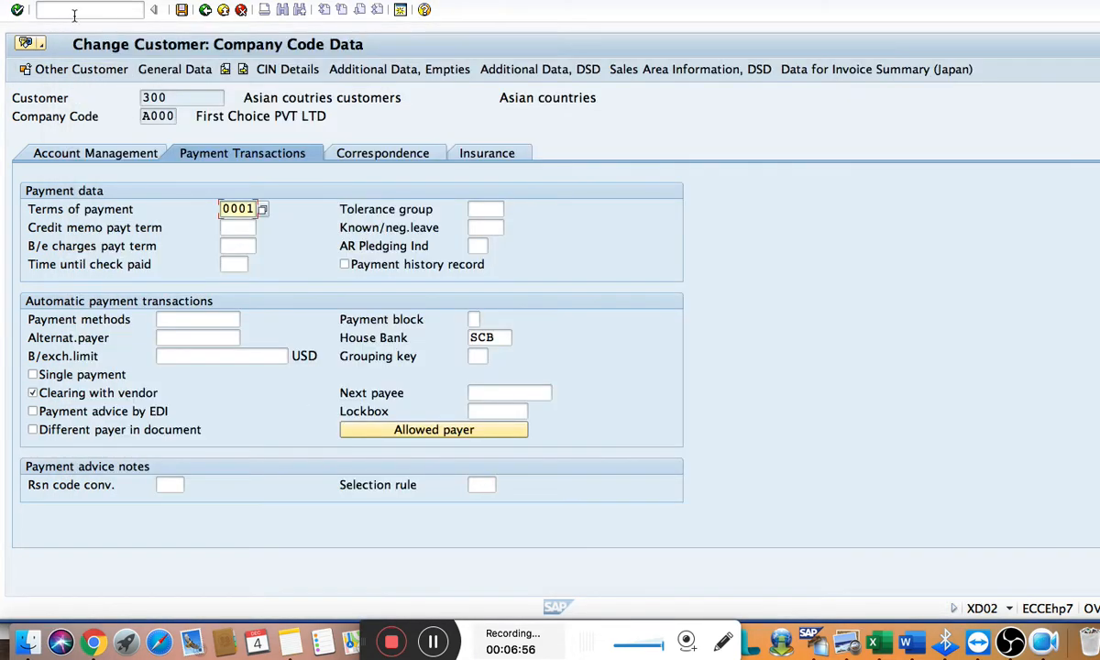
left_click(75, 11)
type("/n")
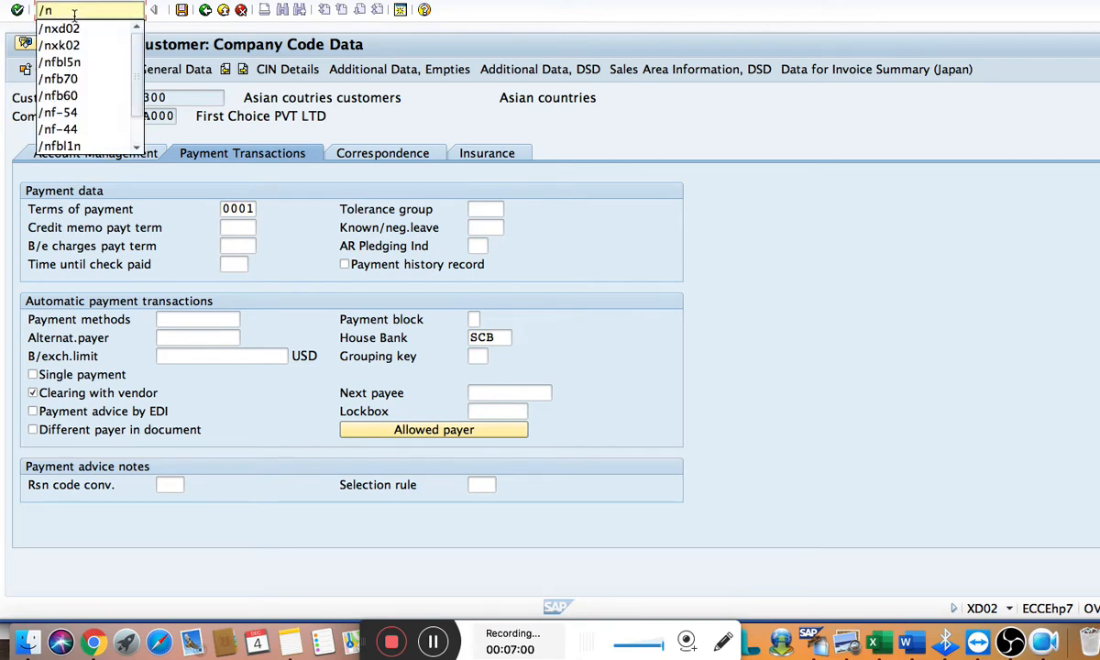
type("fb60")
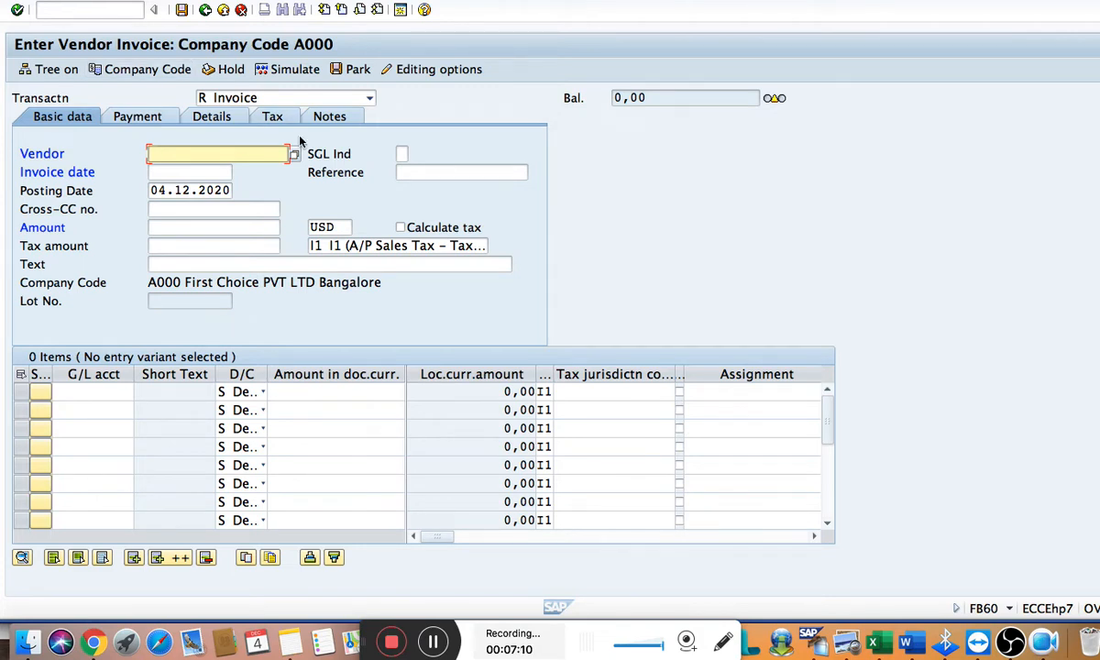
Enter the Texas local vendor's number and the invoice date 04.11.2020 in the invoice's basic data
type("43")
key("Tab")
key("Tab")
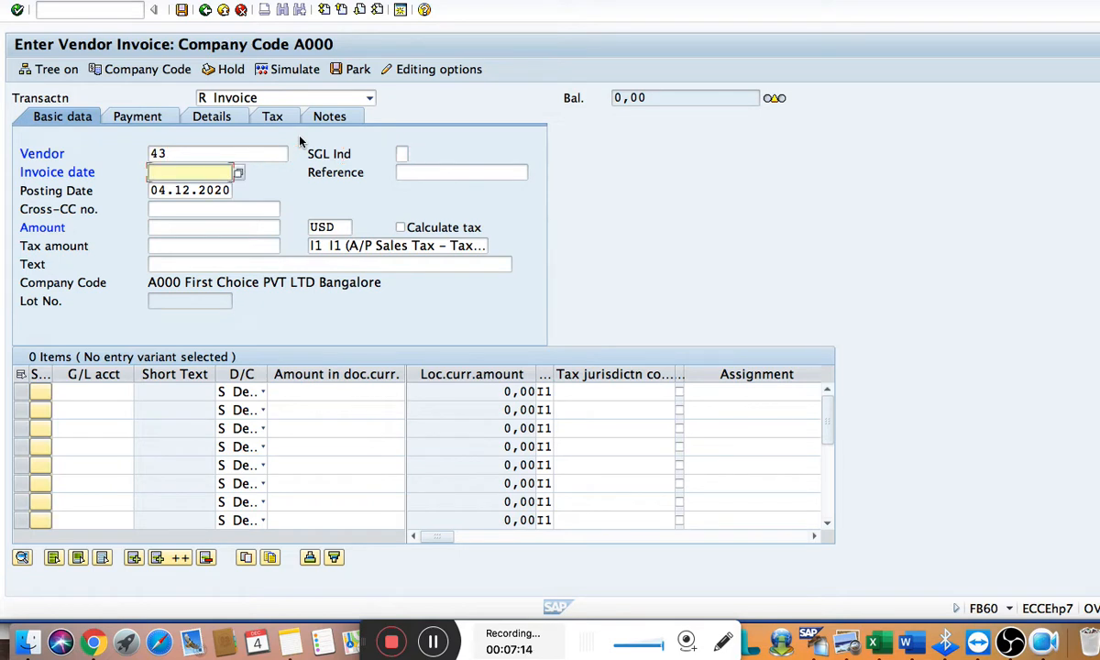
type("0")
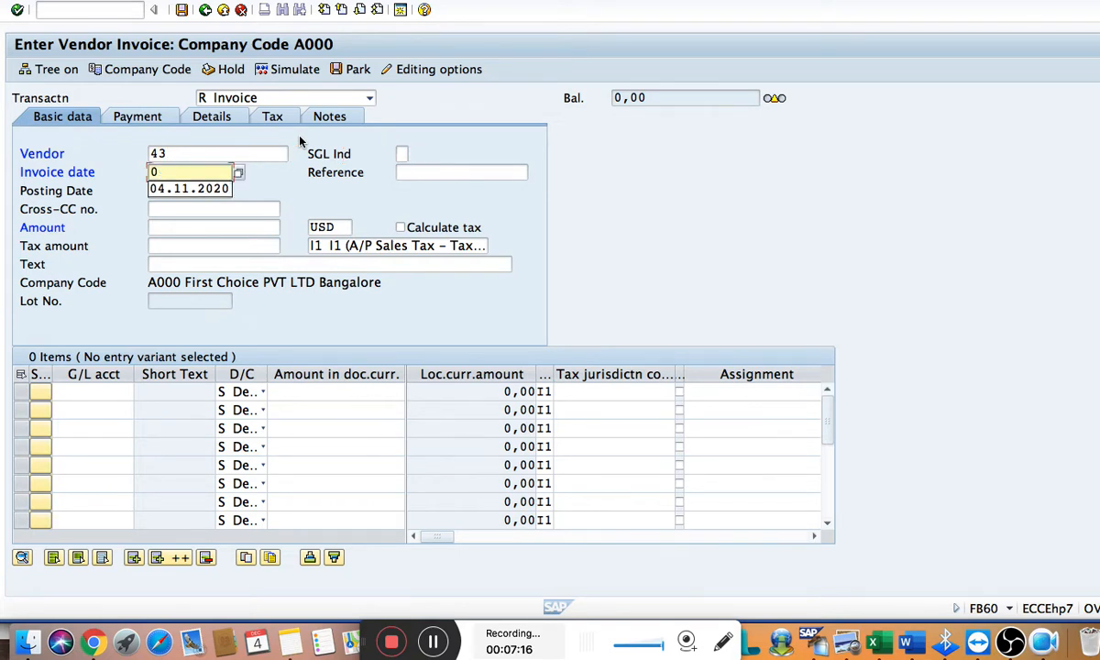
key("Down")
key("Tab")
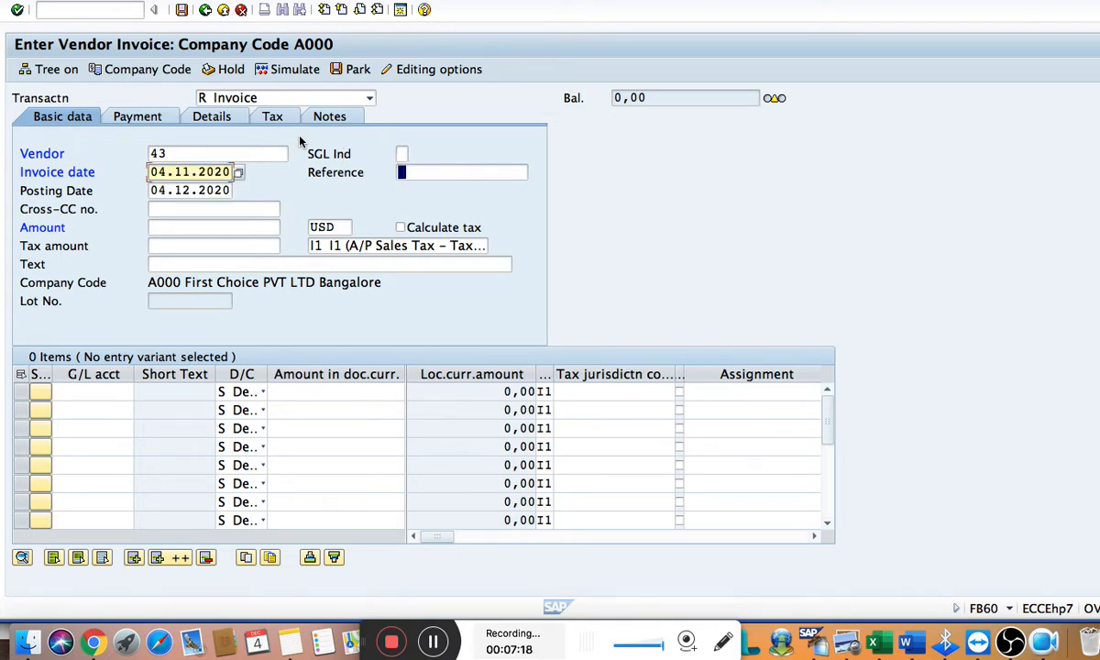
Set the vendor invoice amount to 60000 USD
key("Tab")
key("Tab")
key("Tab")
key("Tab")
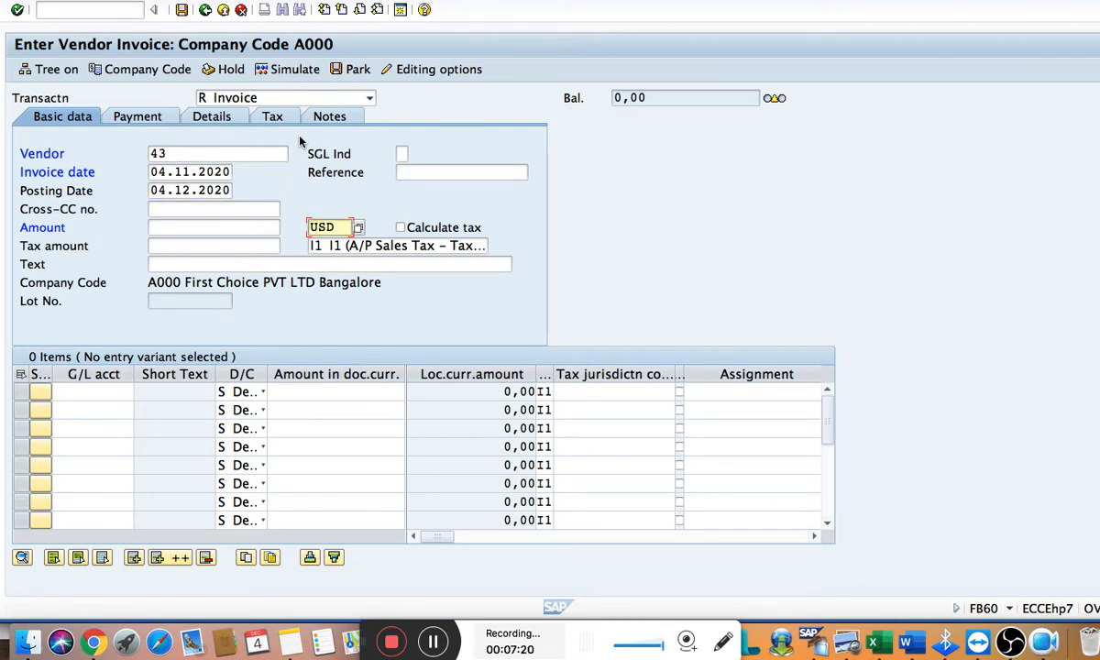
key("shift+Tab")
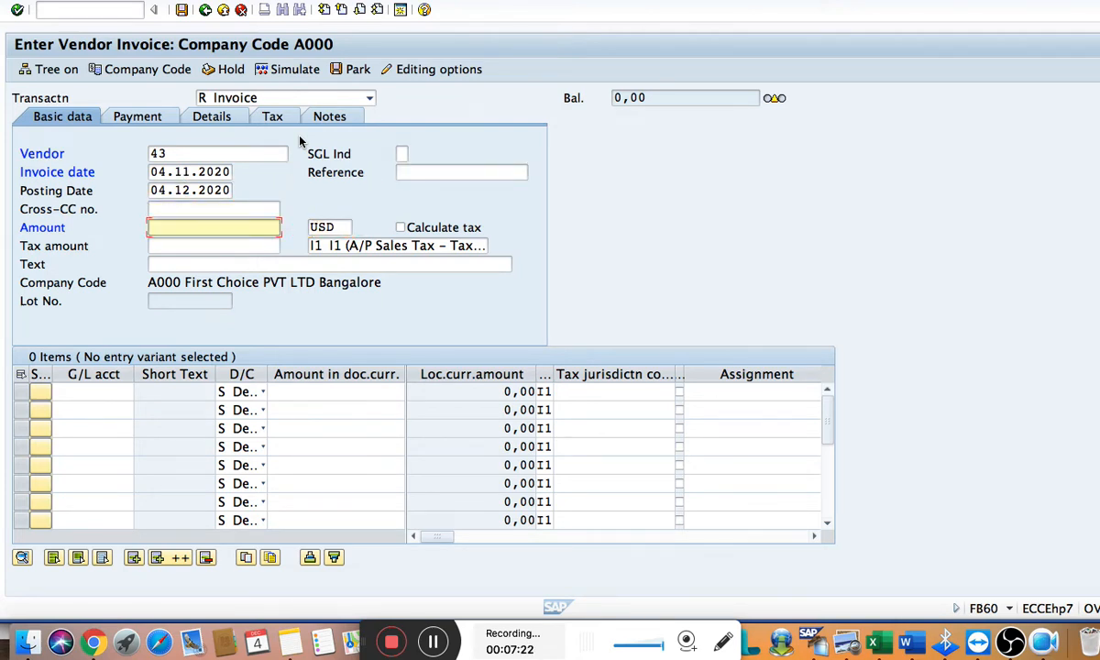
type("6000")
type("0")
key("Tab")
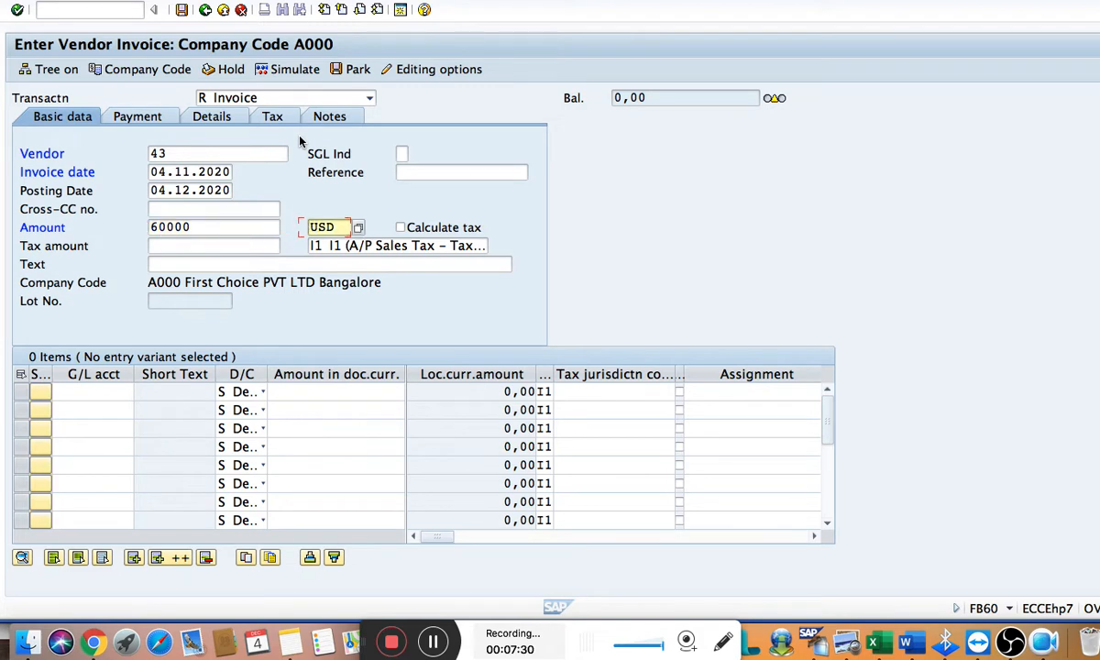
Enter "Clear with customer/vendor concept" as the invoice text
key("Tab")
key("Tab")
key("Tab")
key("Tab")
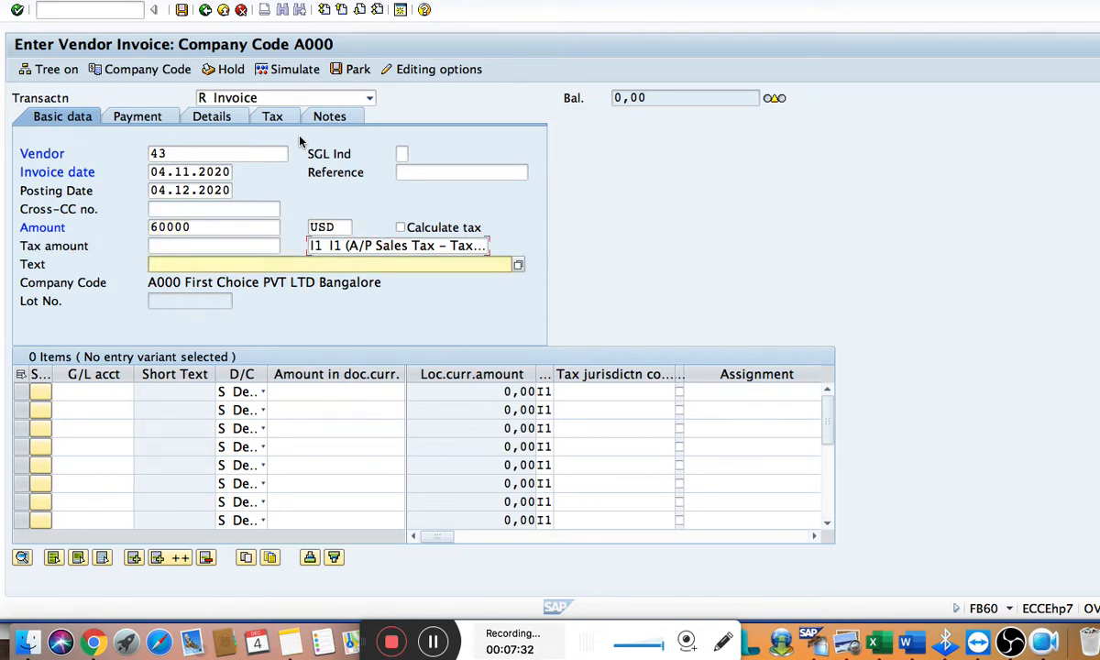
type("cl")
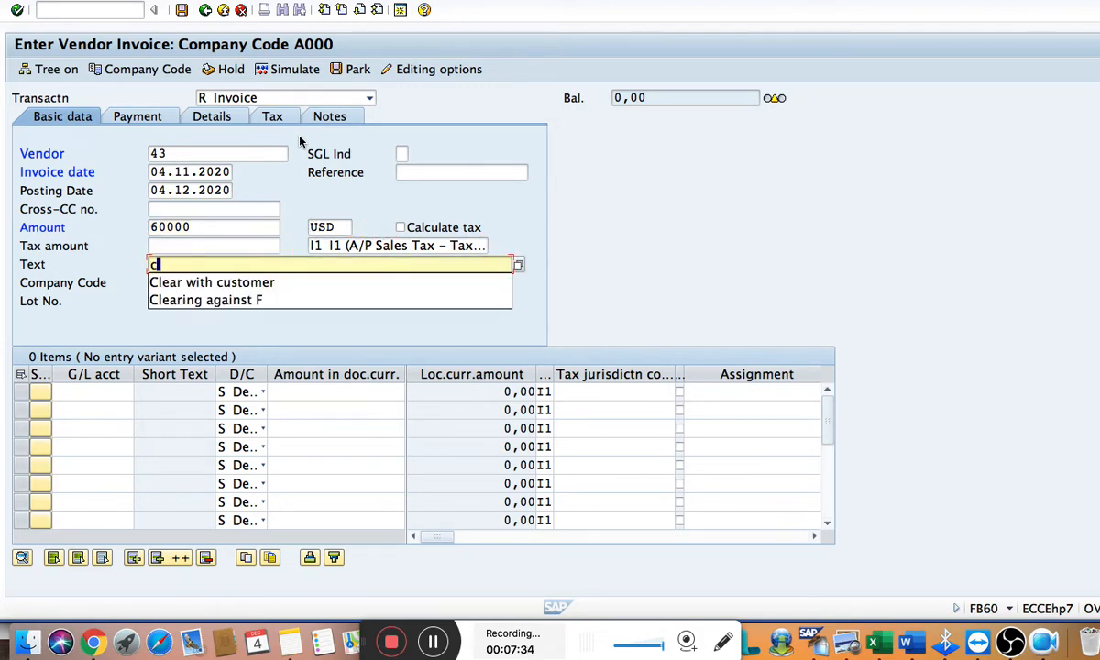
key("Down")
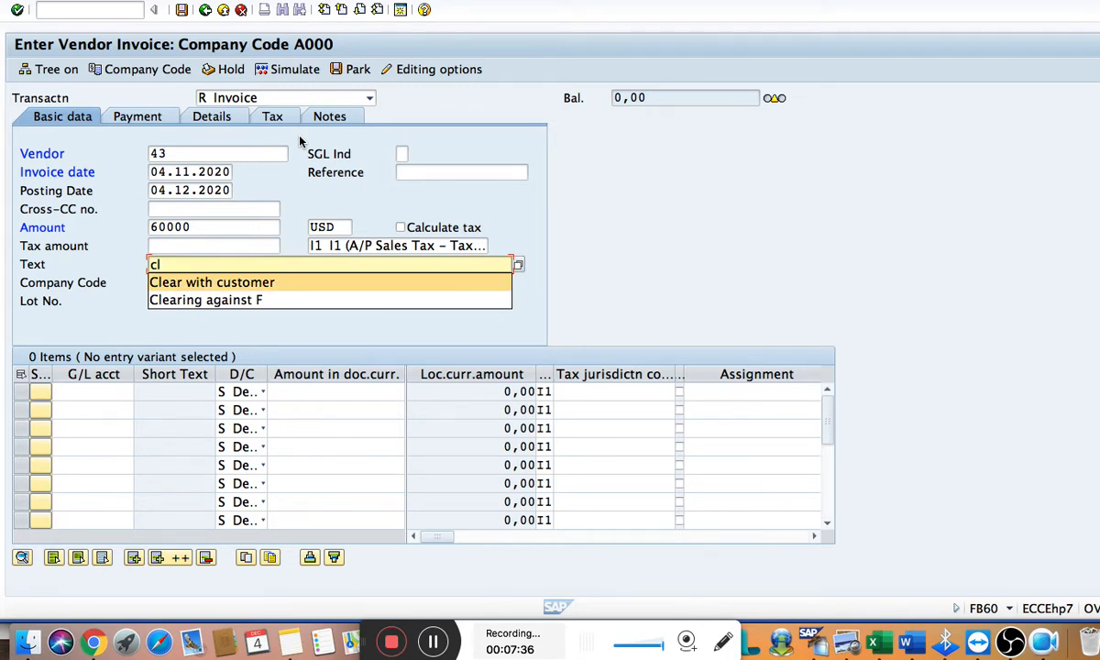
key("Return")
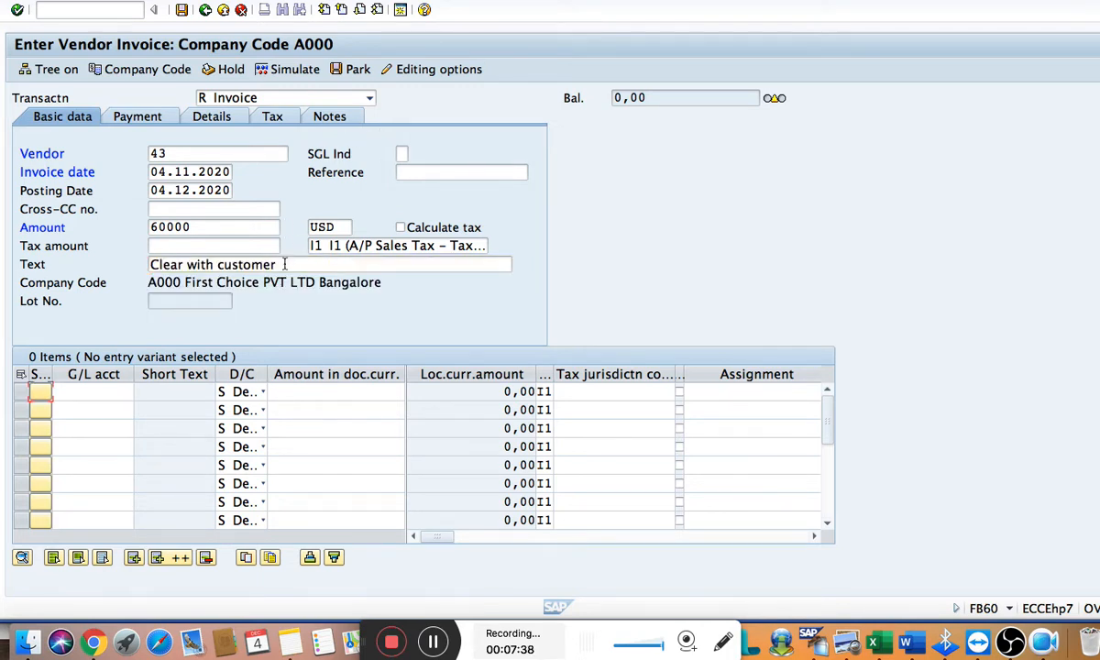
left_click(285, 264)
type("/")
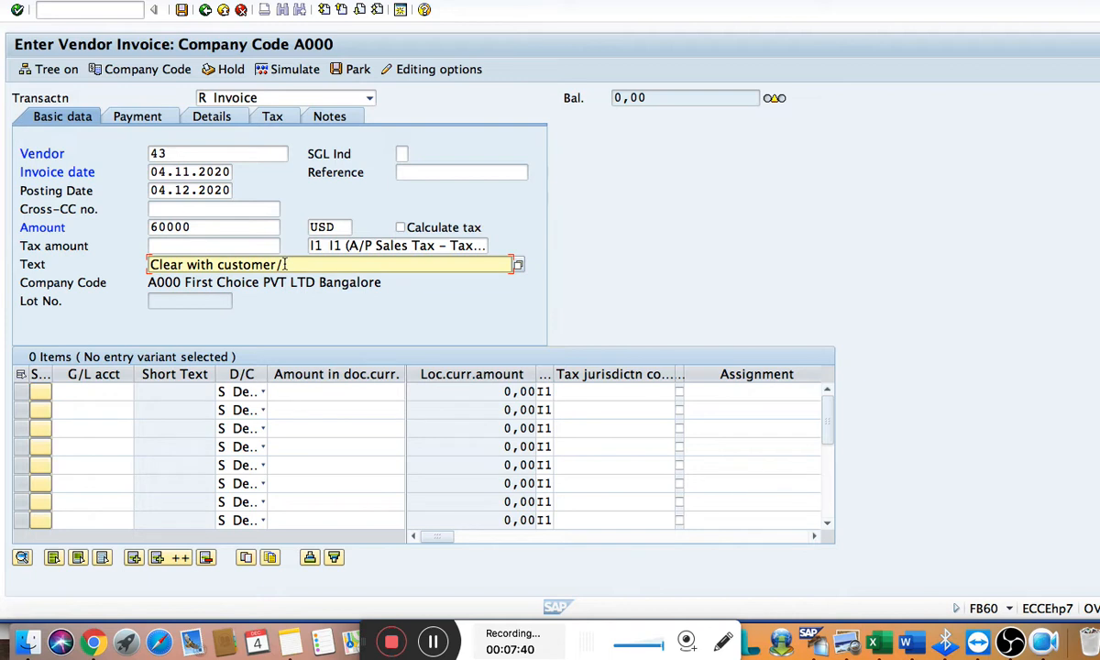
type("vendor concept")
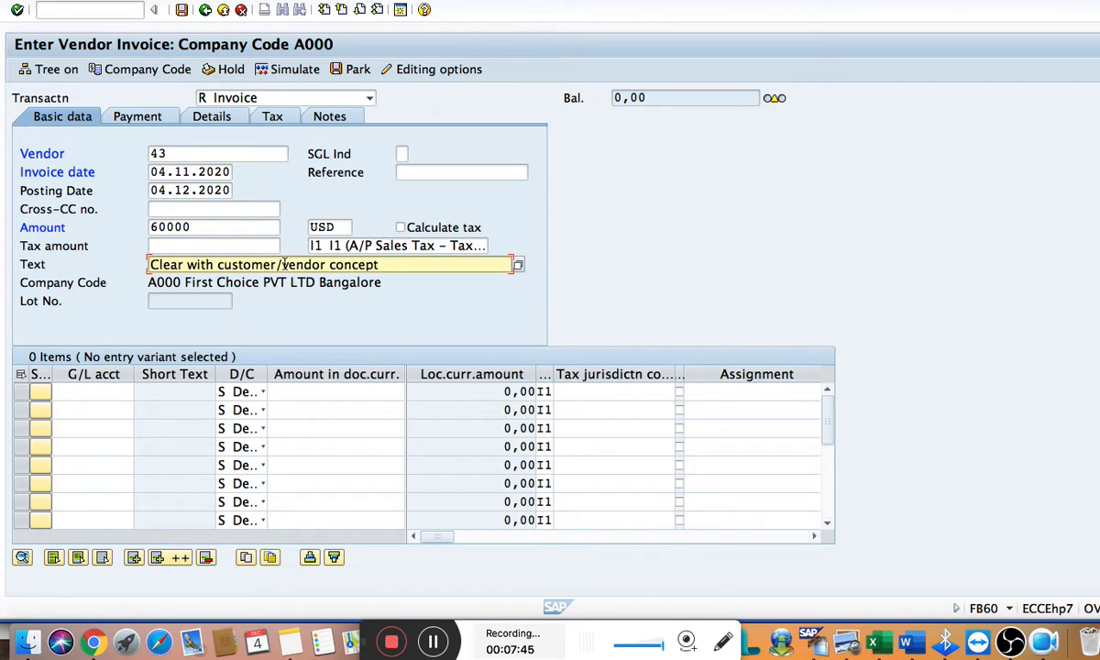
left_click(69, 392)
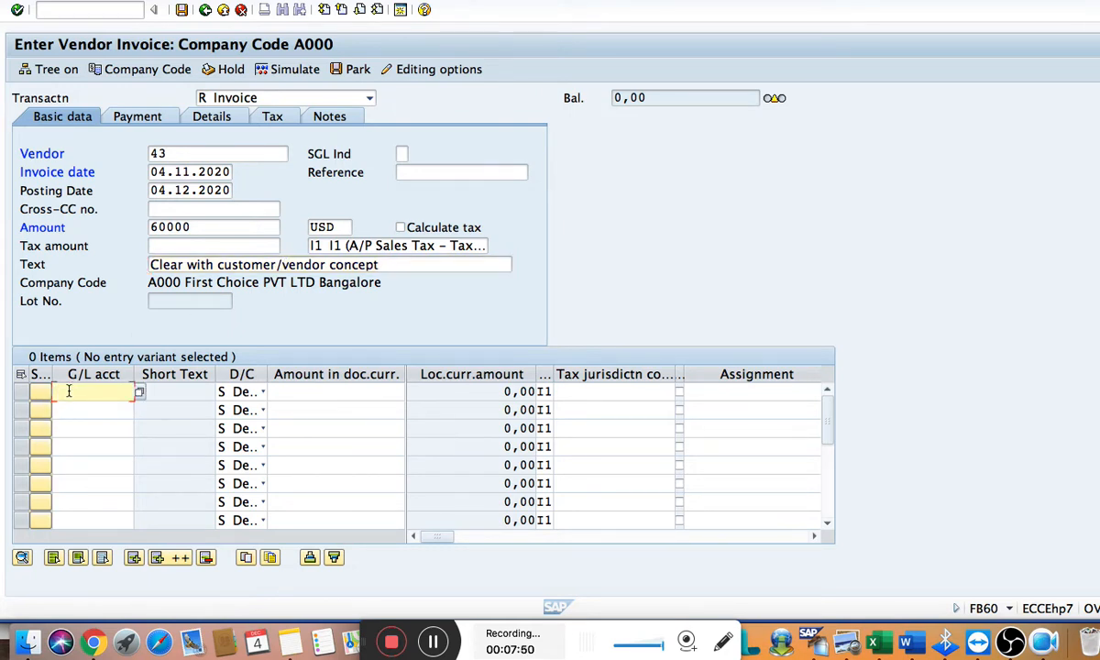
type("2")
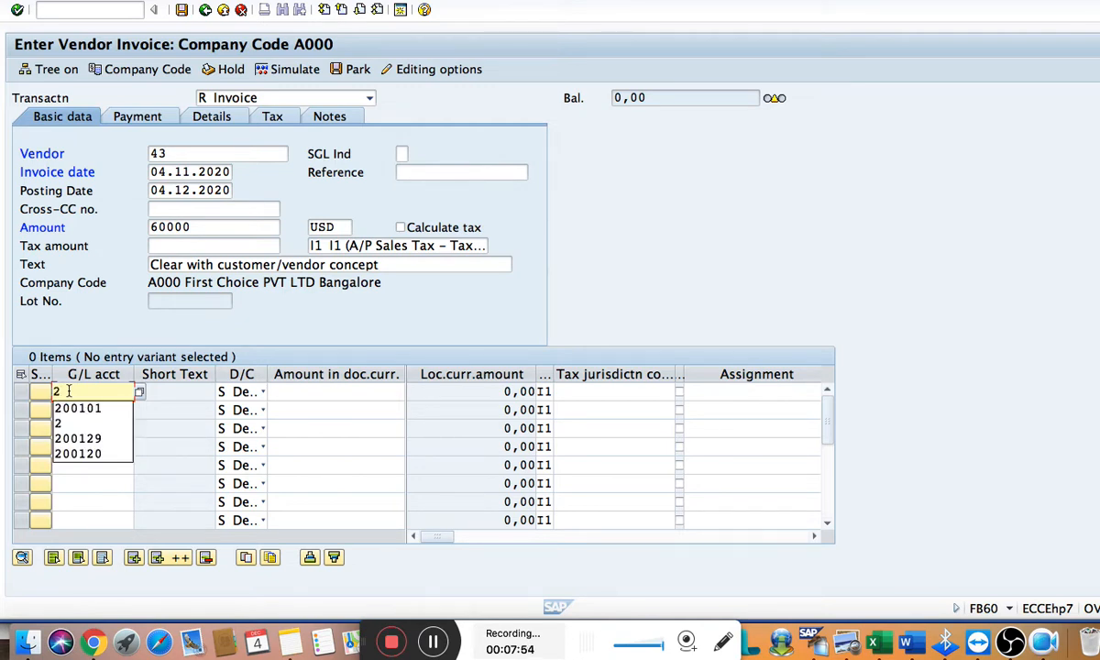
key("Down")
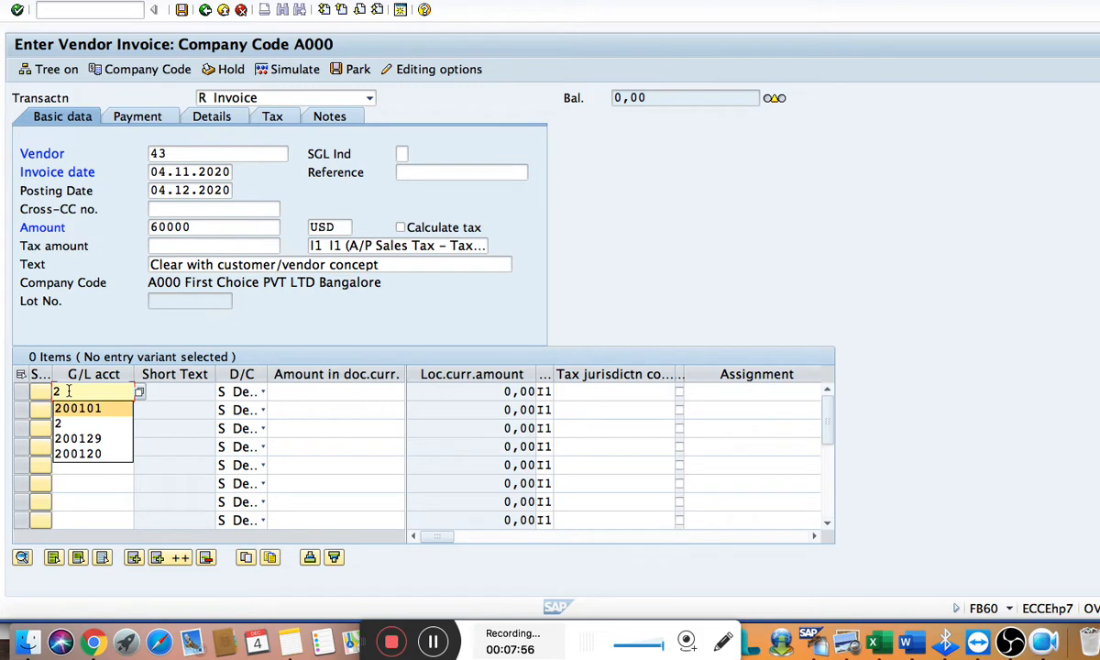
key("BackSpace")
key("Escape")
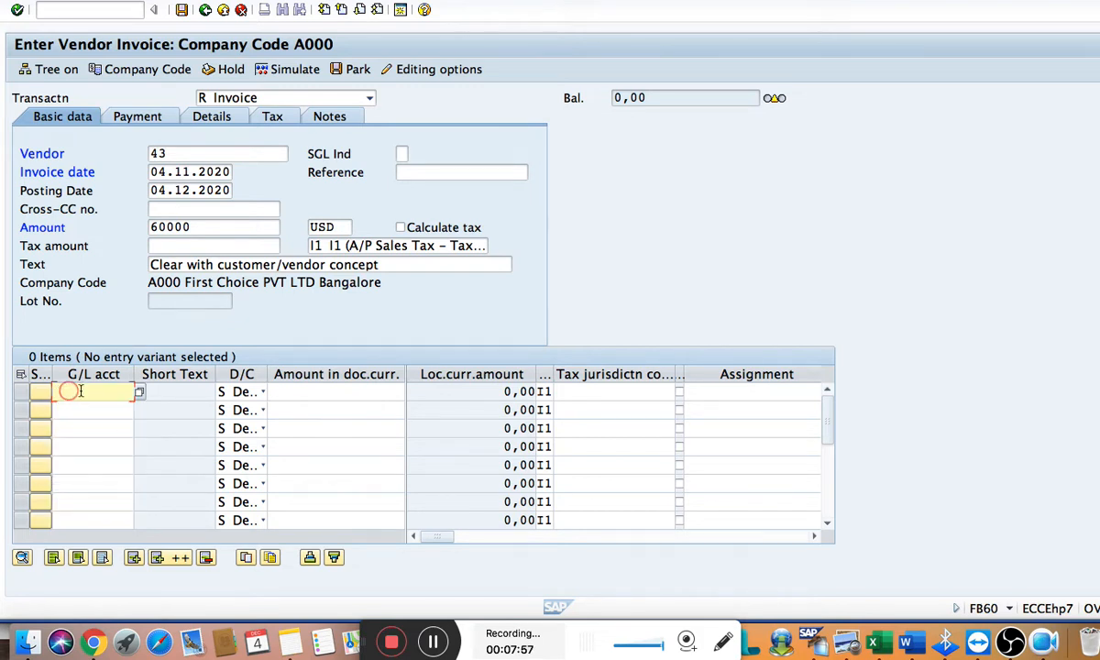
Pick Inventory RM A/C from the chart of accounts as the first line item's G/L account
left_click(140, 391)
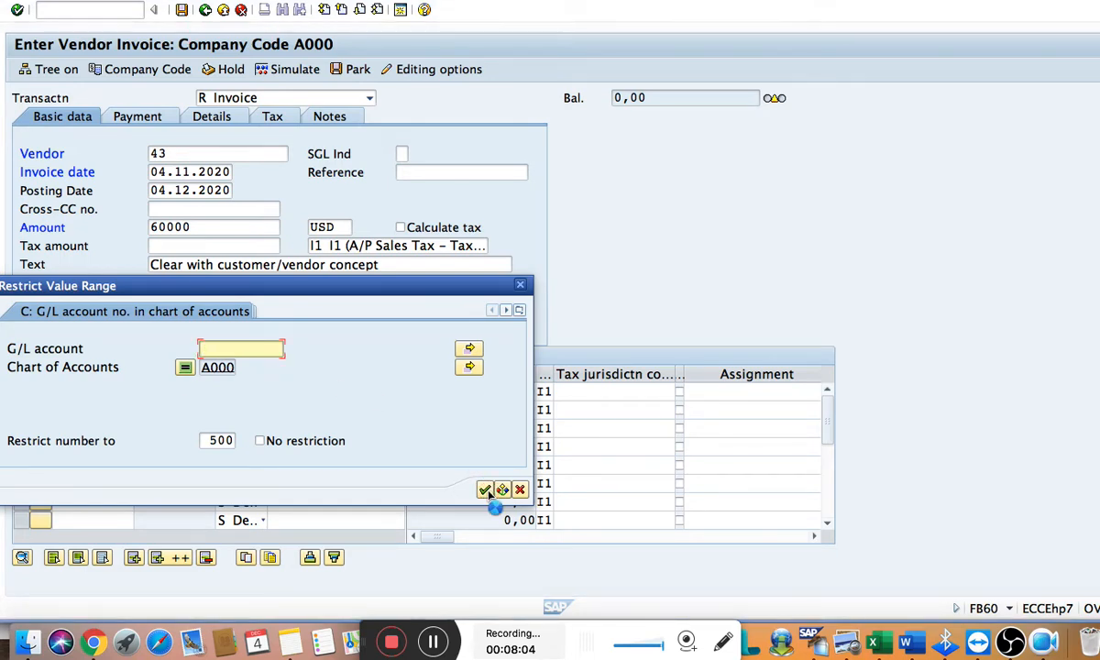
left_click(485, 490)
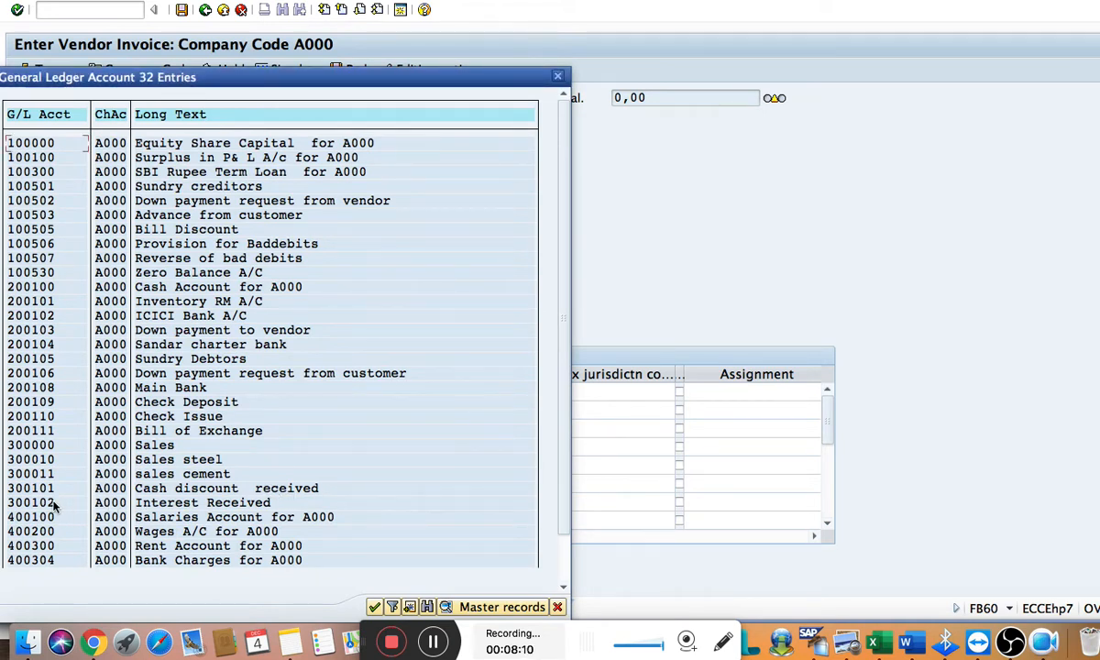
left_click(186, 303)
left_click(30, 302)
left_click(375, 606)
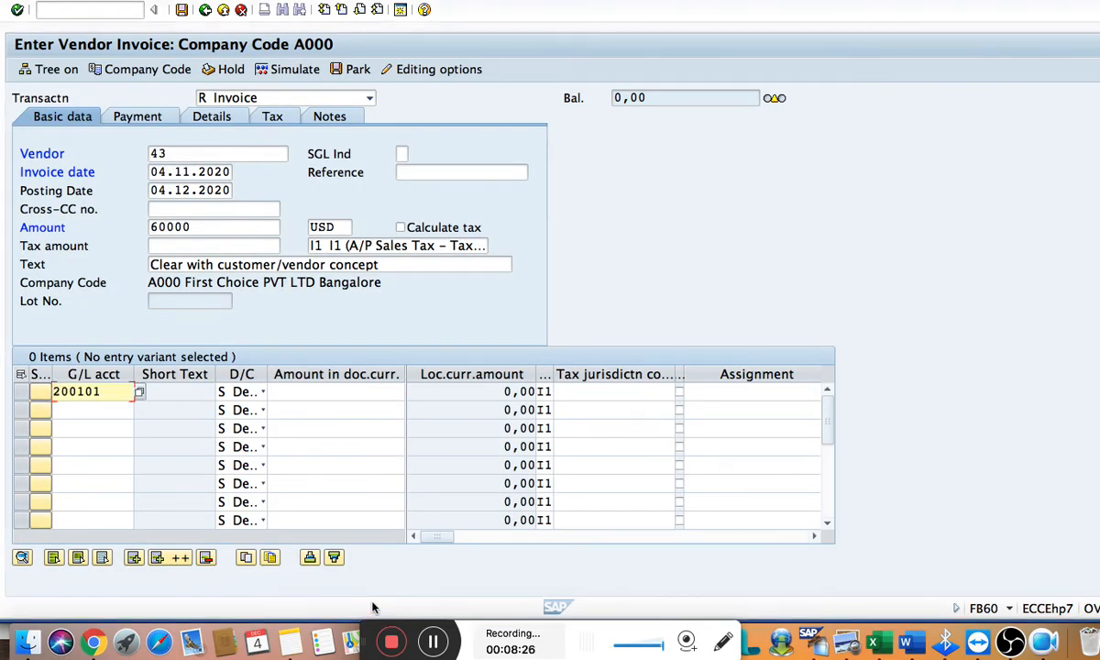
Enter * as the inventory line's amount in document currency and + as its text
key("Tab")
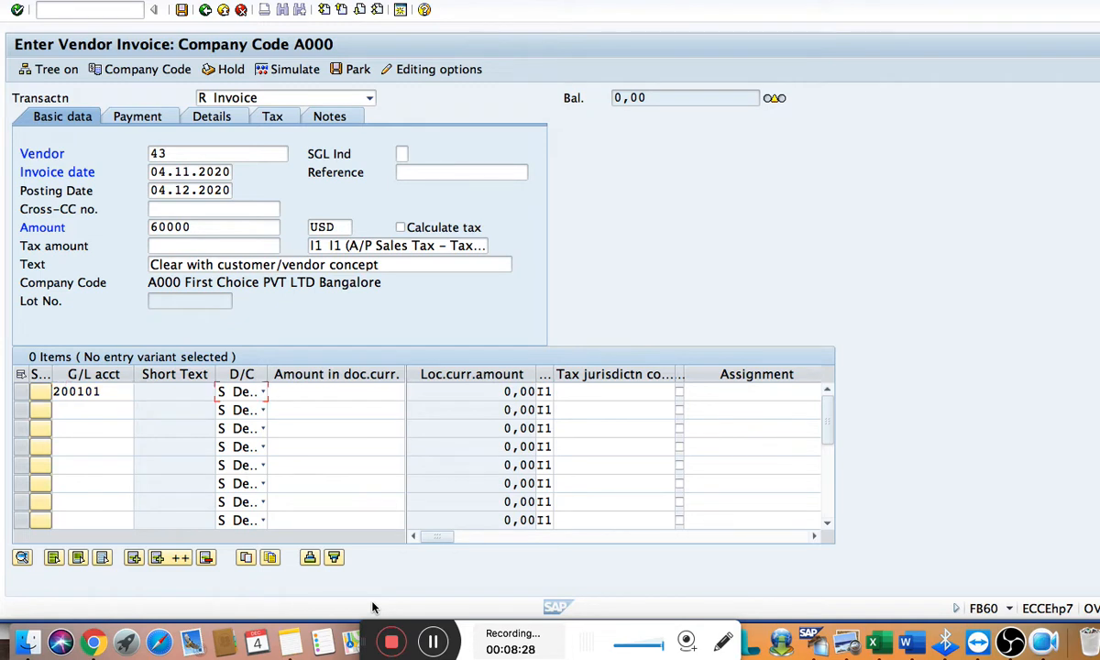
key("Tab")
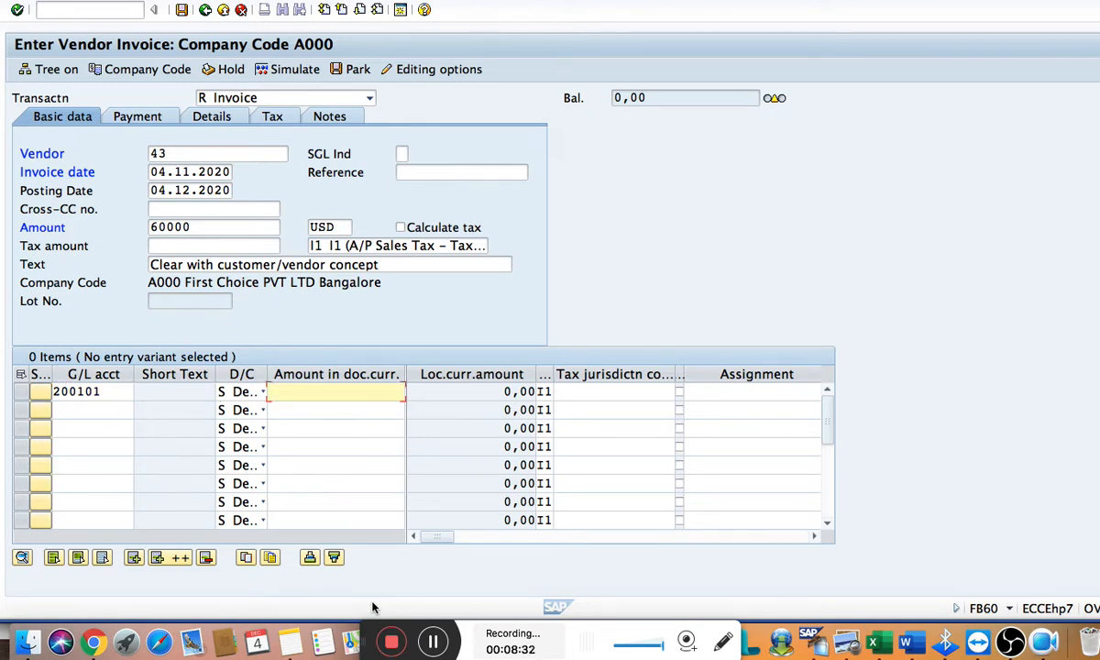
type("*")
key("Tab")
key("Tab")
key("Tab")
key("Tab")
key("Tab")
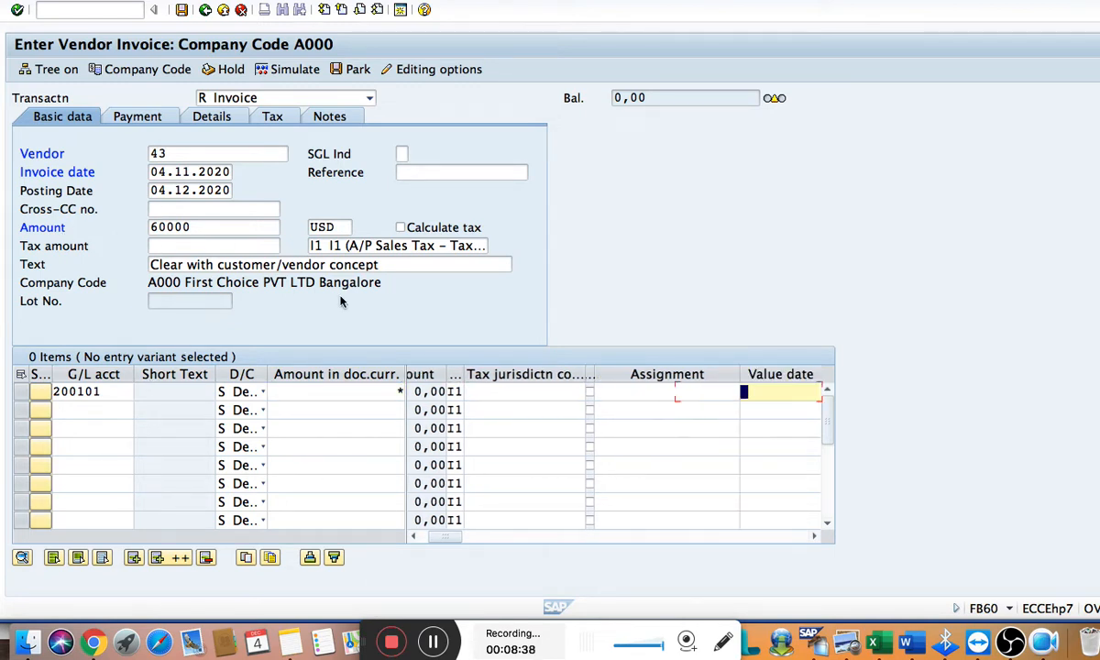
key("Tab")
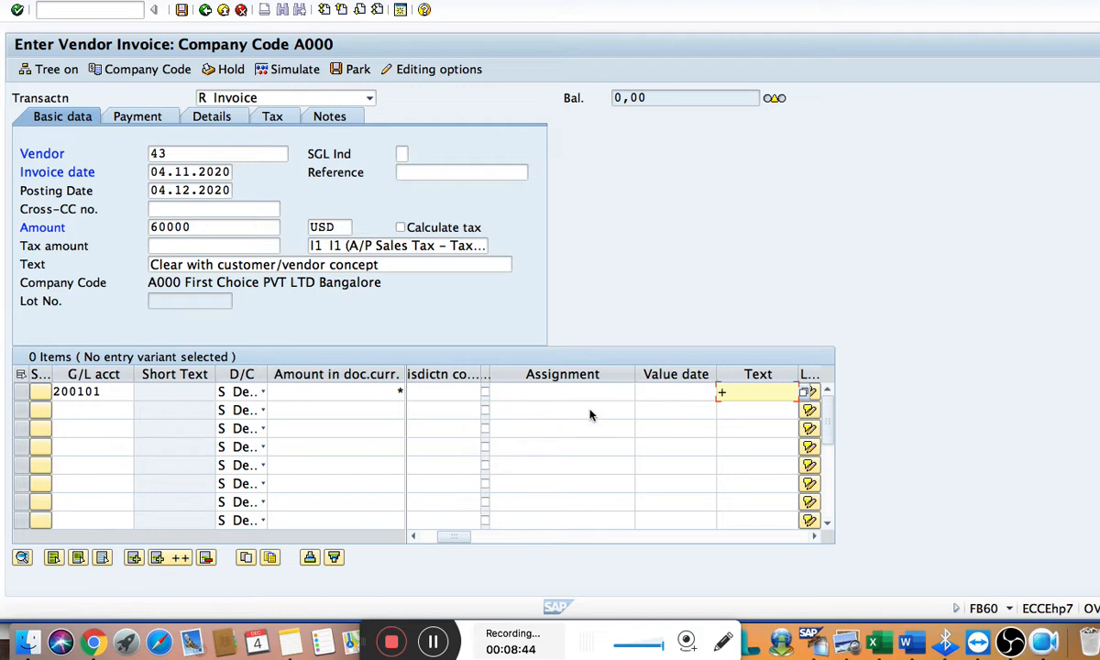
key("Tab")
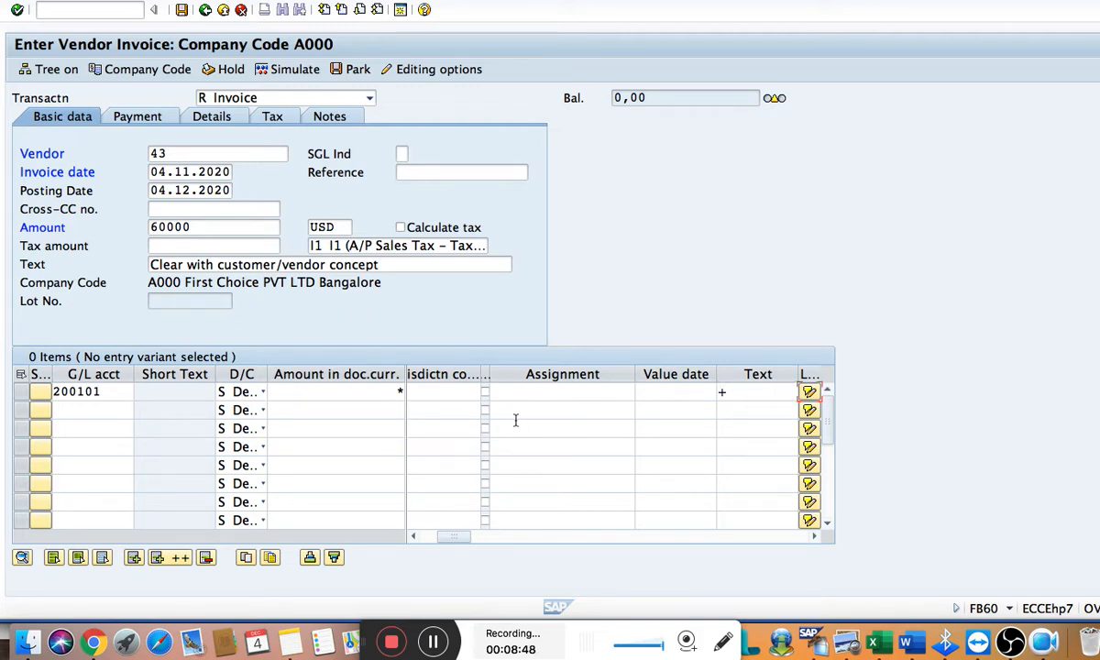
Set the inventory line's business area to 2199, accept the line, and simulate the vendor invoice
key("Tab")
key("Tab")
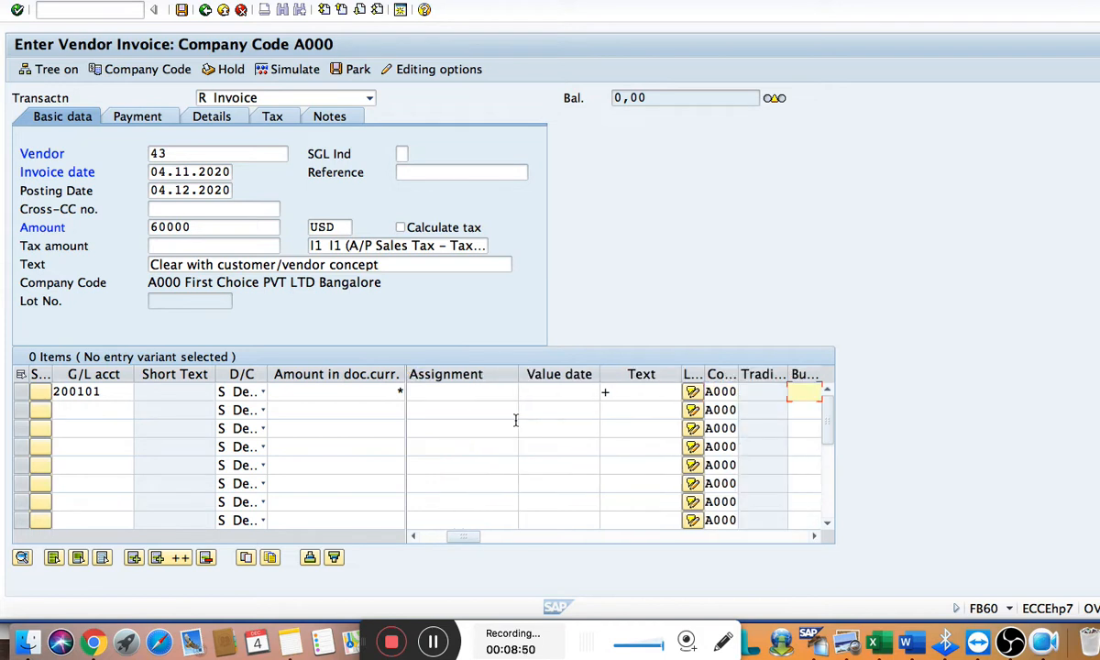
type("2")
key("Down")
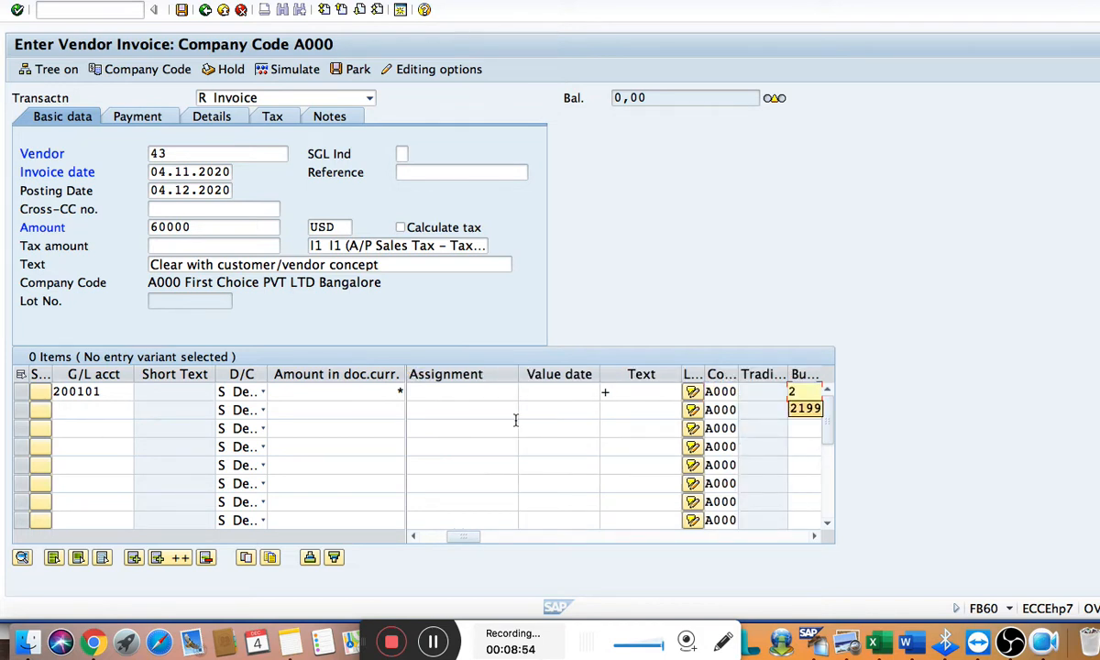
key("Tab")
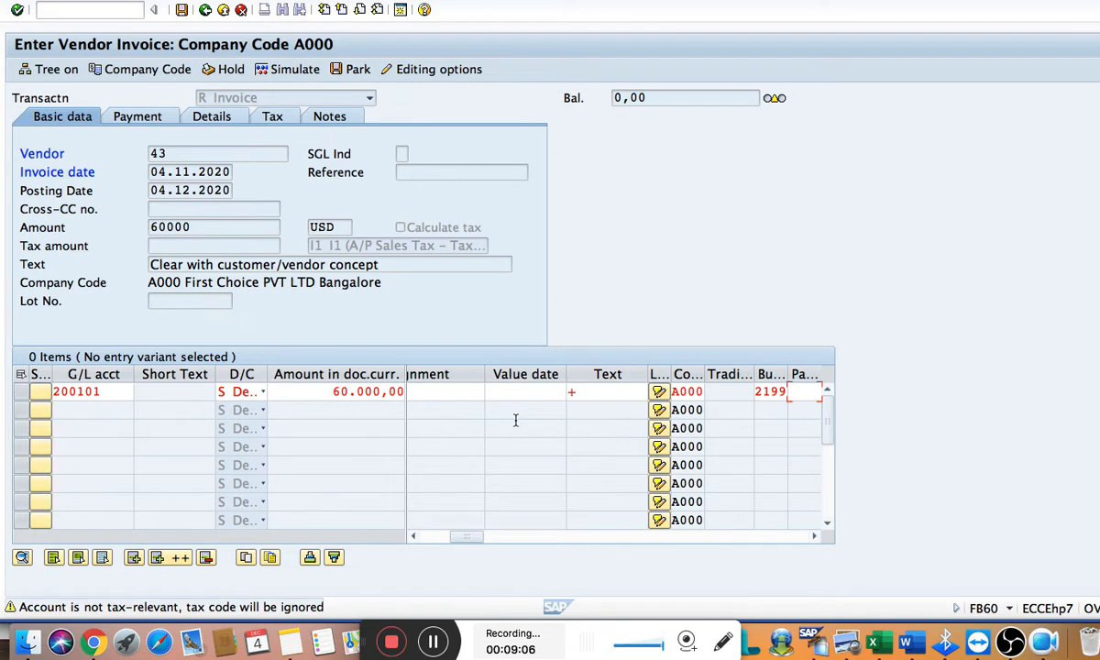
key("Return")
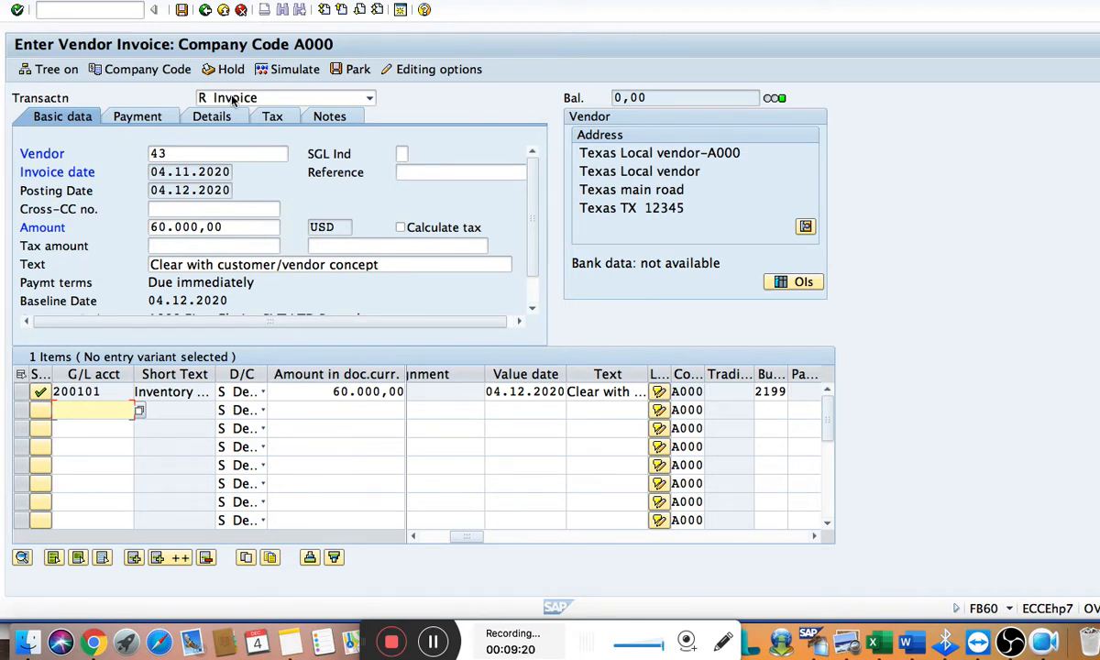
left_click(285, 72)
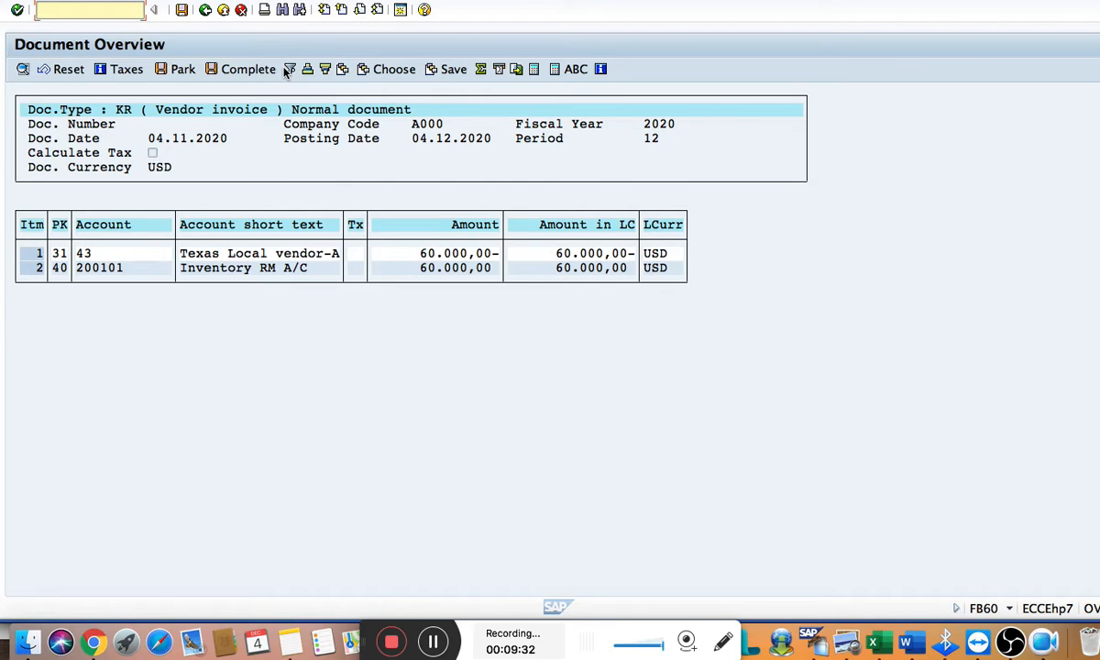
Switch to the Word document and add the debit entry "Inv RM A/C DR -60k" below the testing list
key("super+Tab")
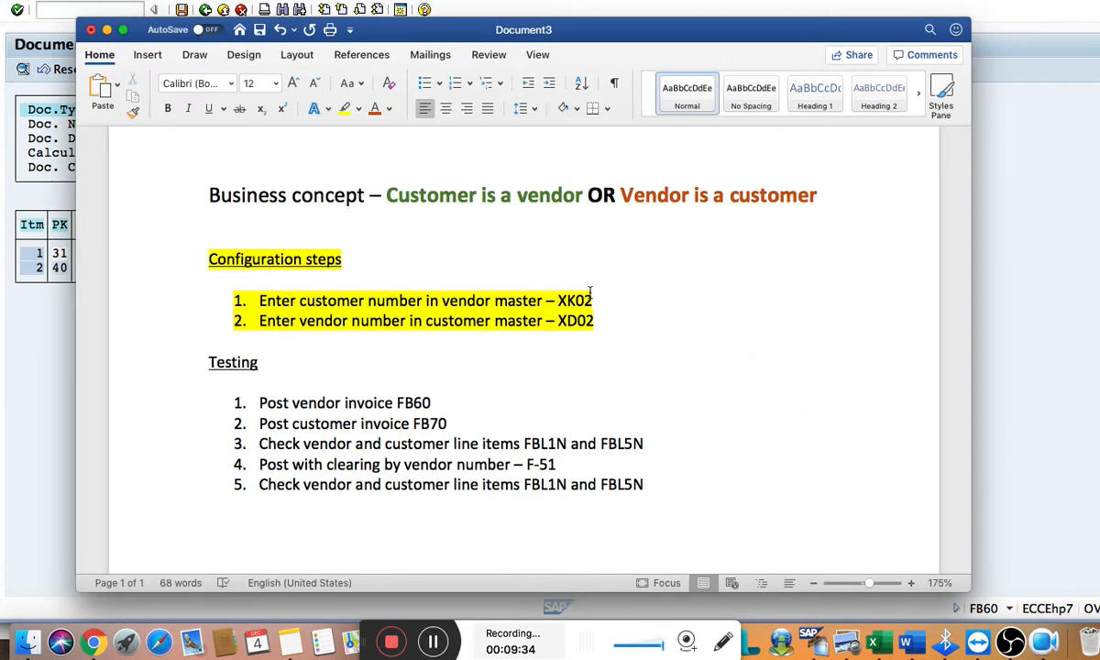
scroll(522, 335, "down", 2)
left_click(332, 498)
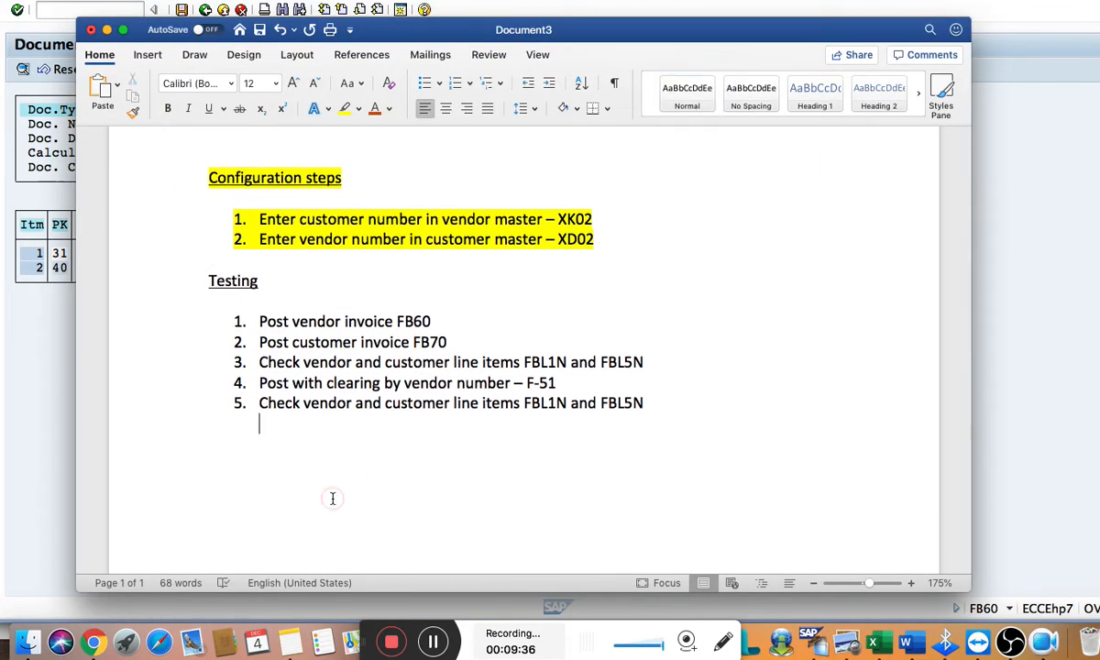
key("Return")
key("Return")
type("Inv RM A/")
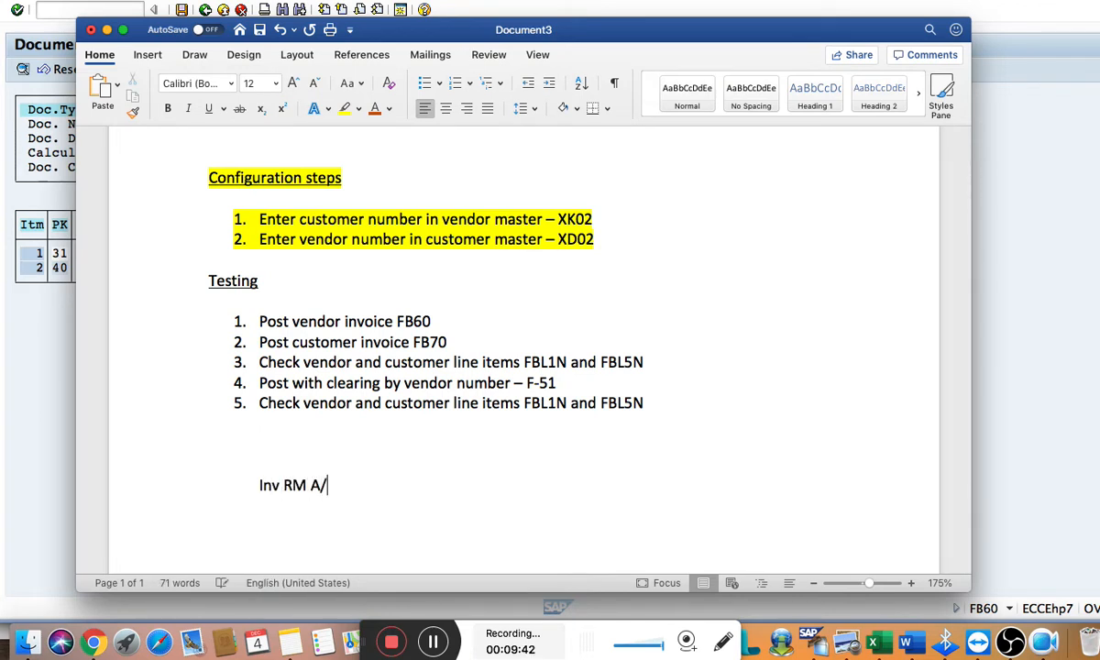
type("C dr")
key("BackSpace")
key("BackSpace")
key("BackSpace")
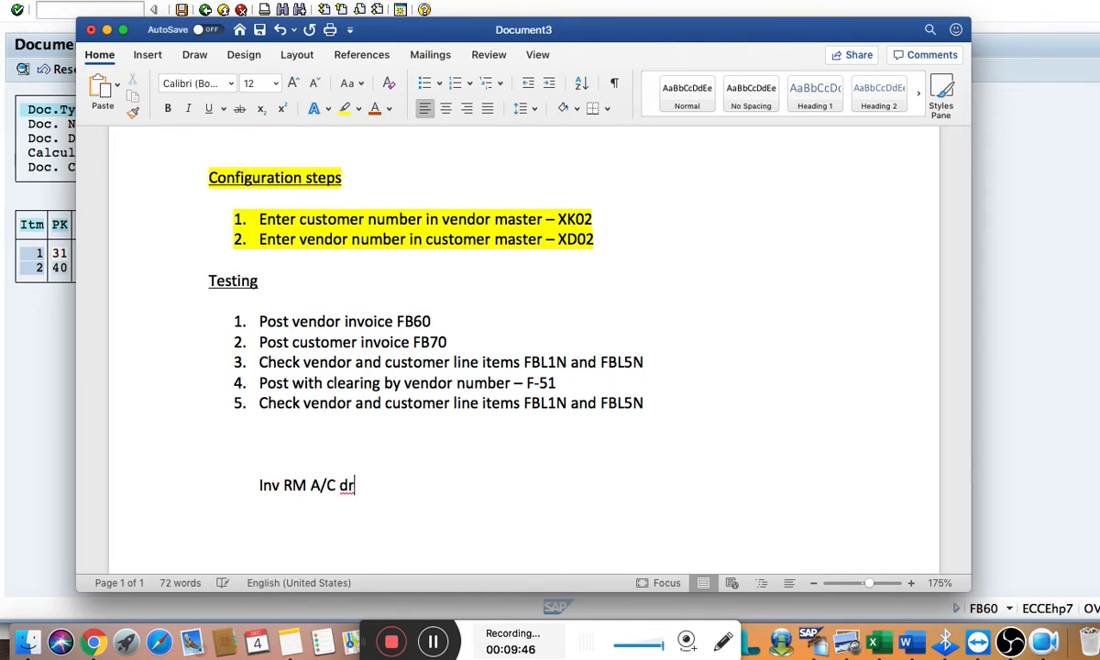
type("DR -60k")
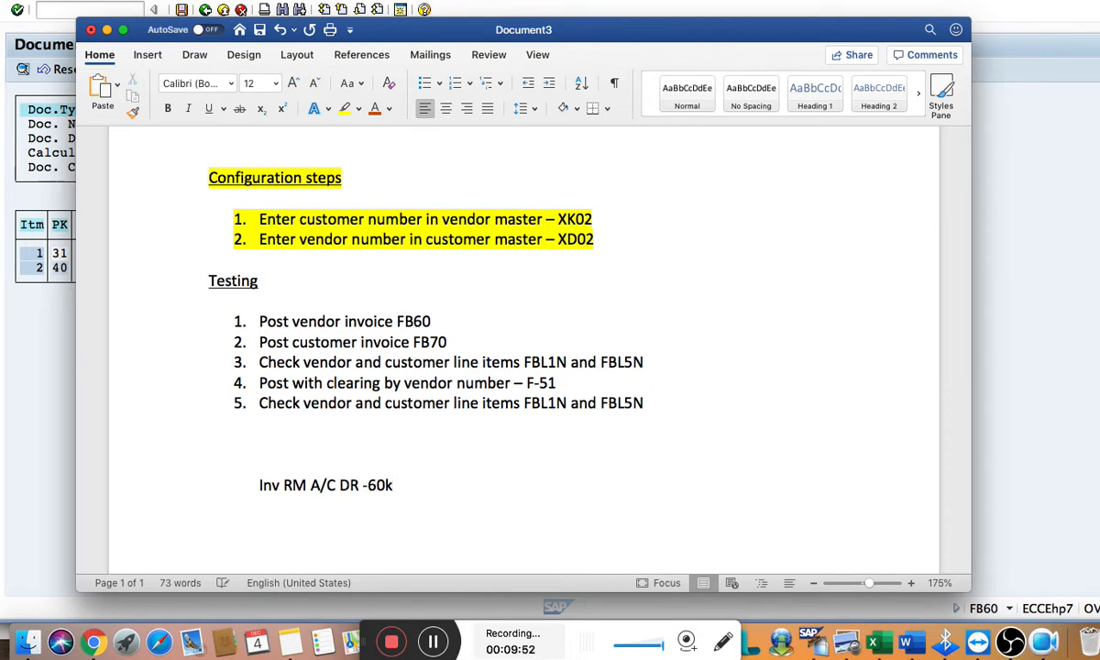
Add the credit entry below it, reading "To", the vendor's number, and "CR -60k"
key("Return")
type("To 43.        cr")
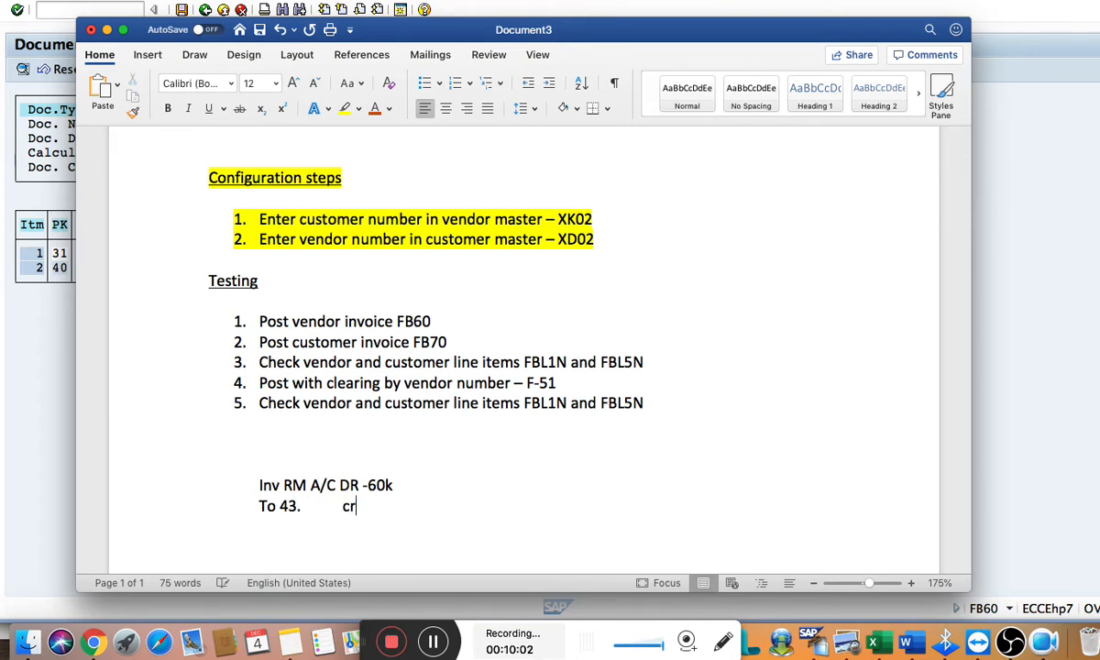
key("BackSpace")
key("BackSpace")
type("CR")
type(" -")
type("60k")
Tidy the dashes before both 60k amounts so each reads " - 60k"
left_click(370, 485)
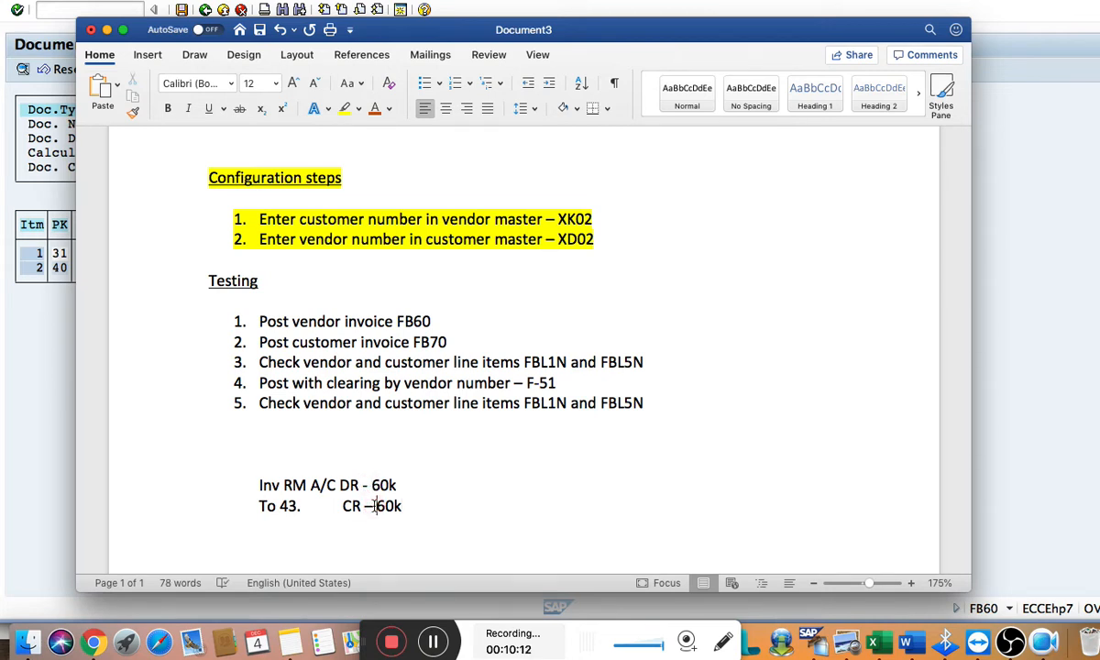
key("BackSpace")
key("BackSpace")
type("-")
Look up the inventory account's number in the SAP document overview and insert it before "Inv RM A/C" in Word
key("super+Tab")
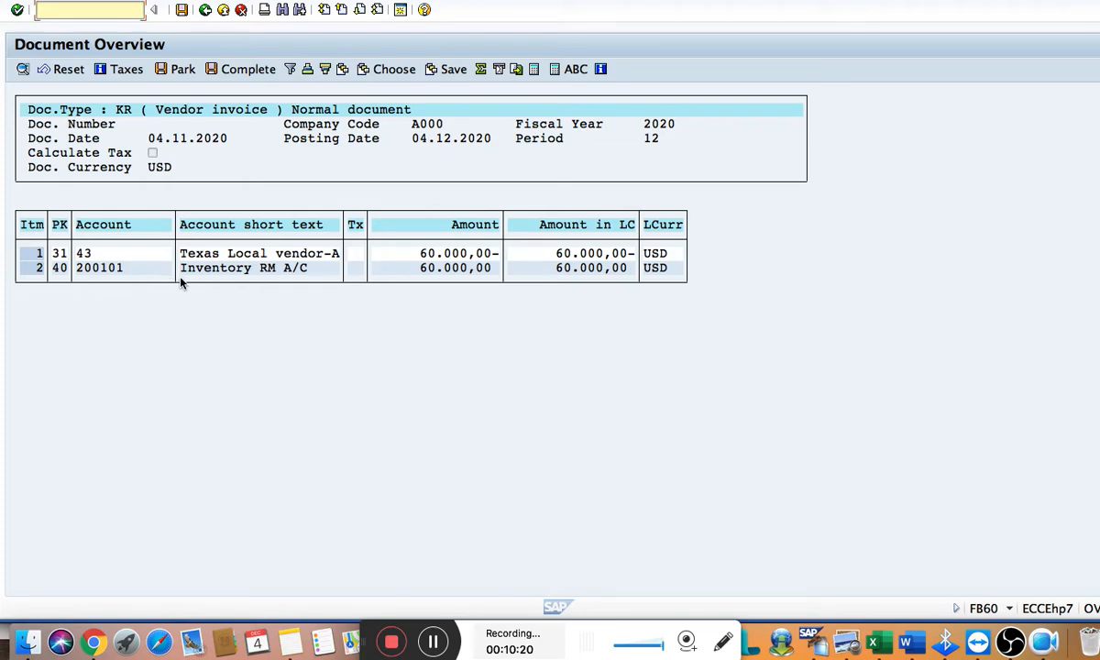
key("super+Tab")
left_click(403, 484)
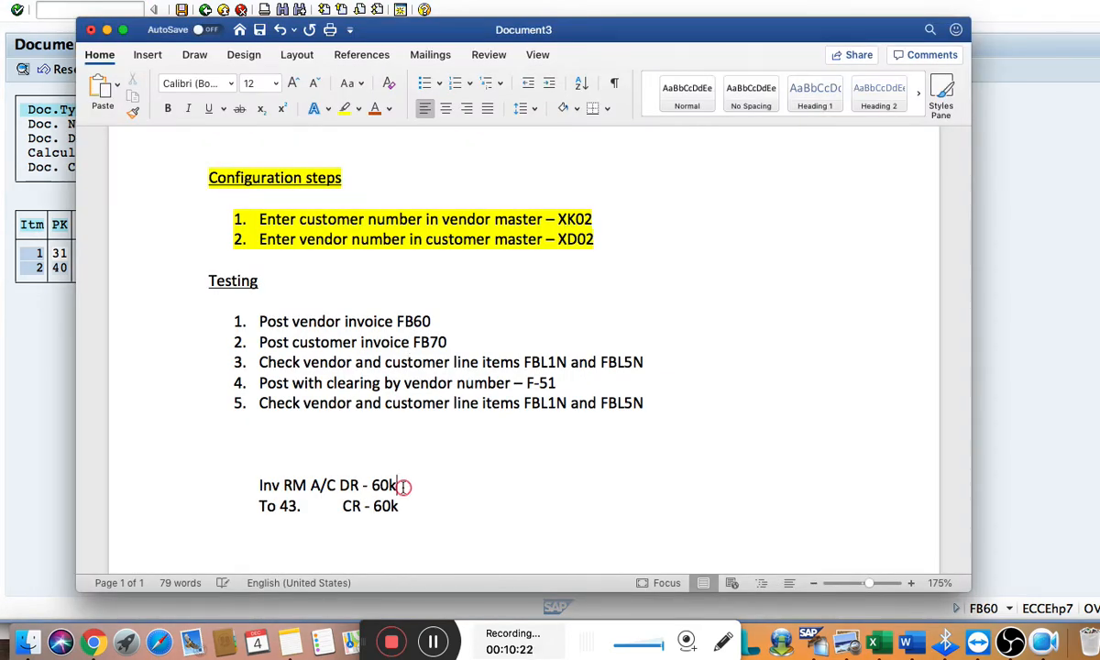
left_click(358, 484)
left_click(248, 483)
type("200101")
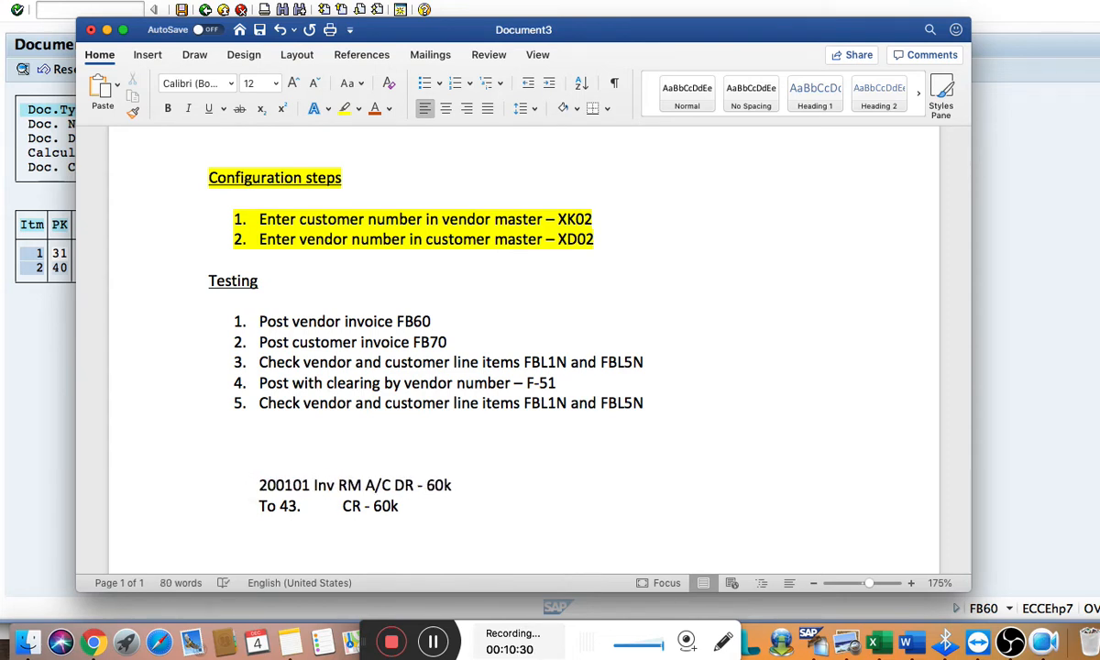
Insert "vendor A/C" after the vendor's number in the credit entry
left_click(318, 507)
type("vendor")
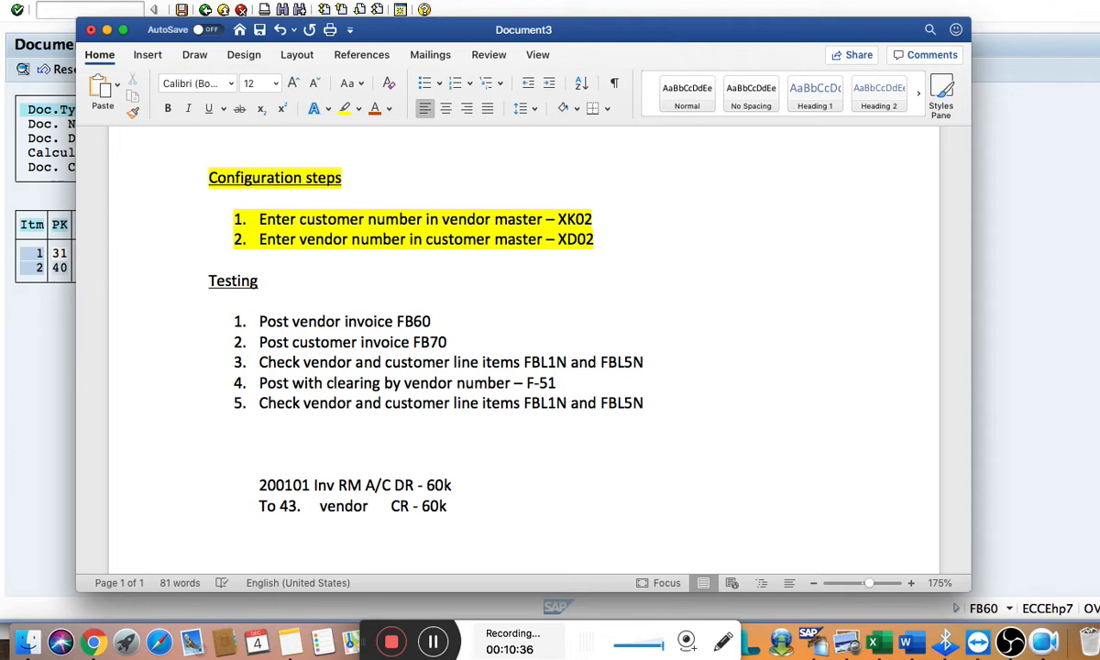
key("Right")
key("Right")
key("Right")
key("Right")
type("A/")
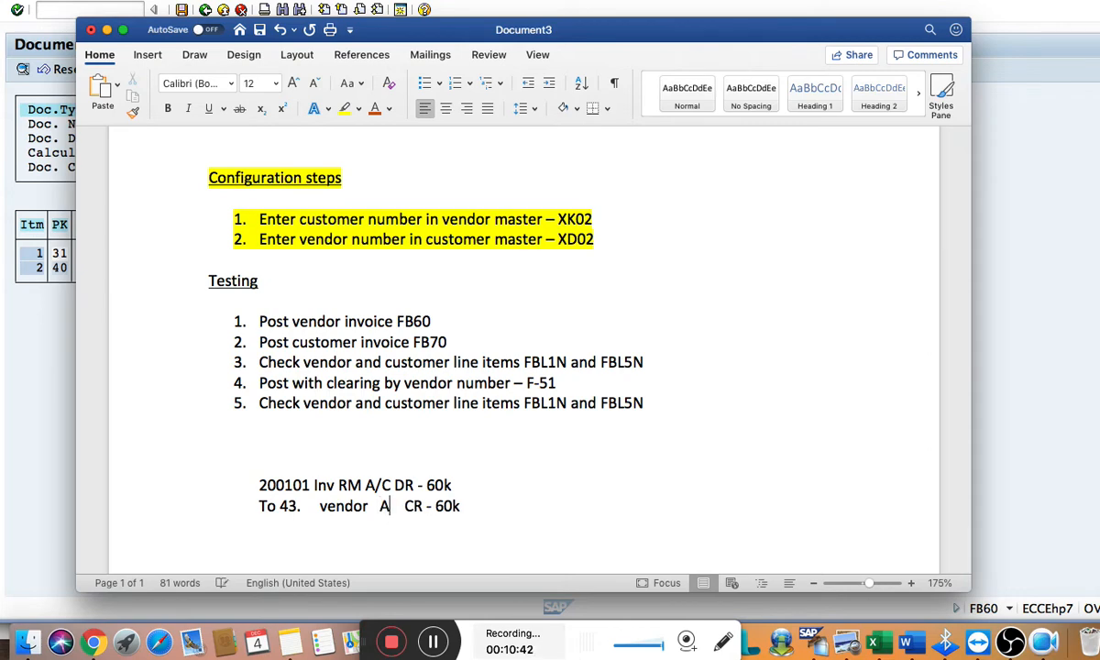
type("C")
Compare the Word entries with the SAP document overview, and post the vendor invoice in SAP
key("super+Tab")
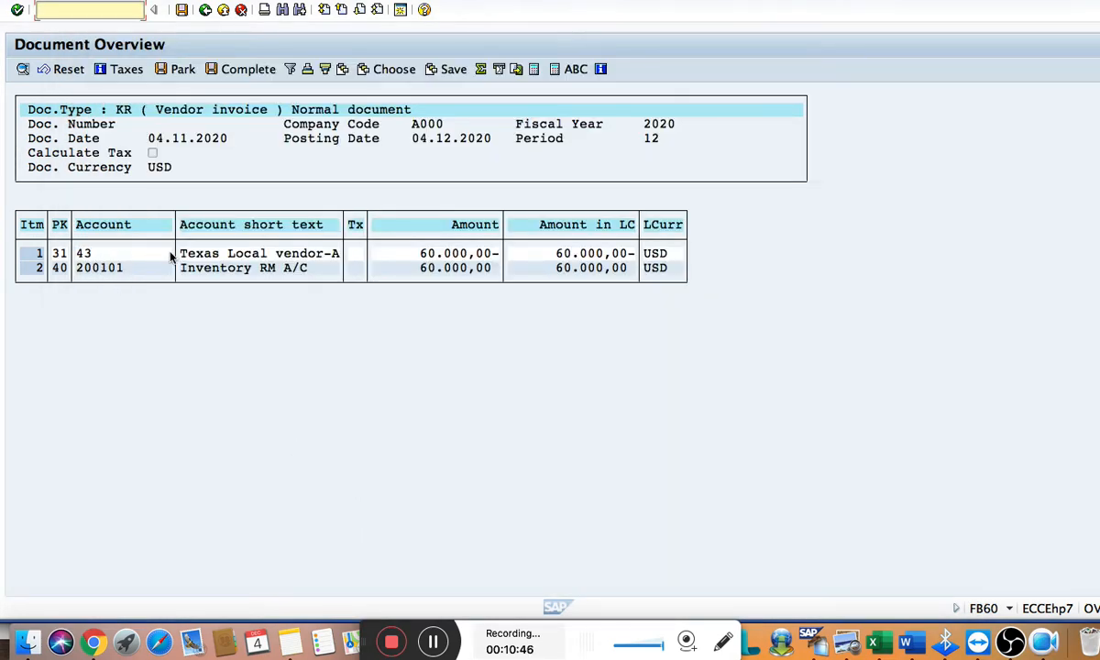
key("super+Tab")
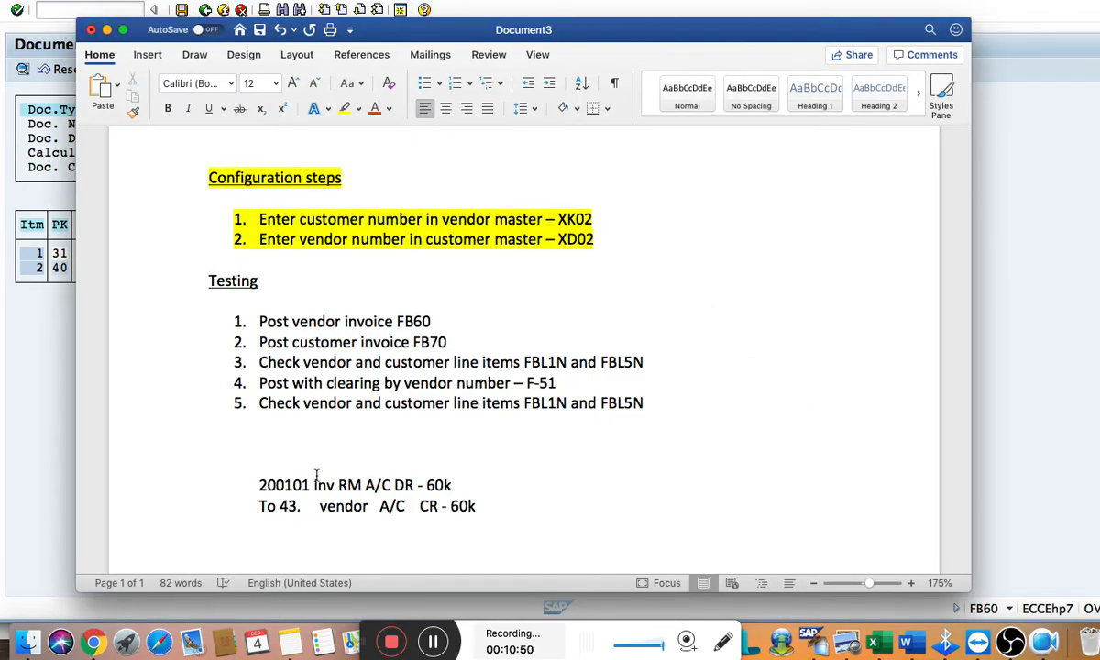
key("super+Tab")
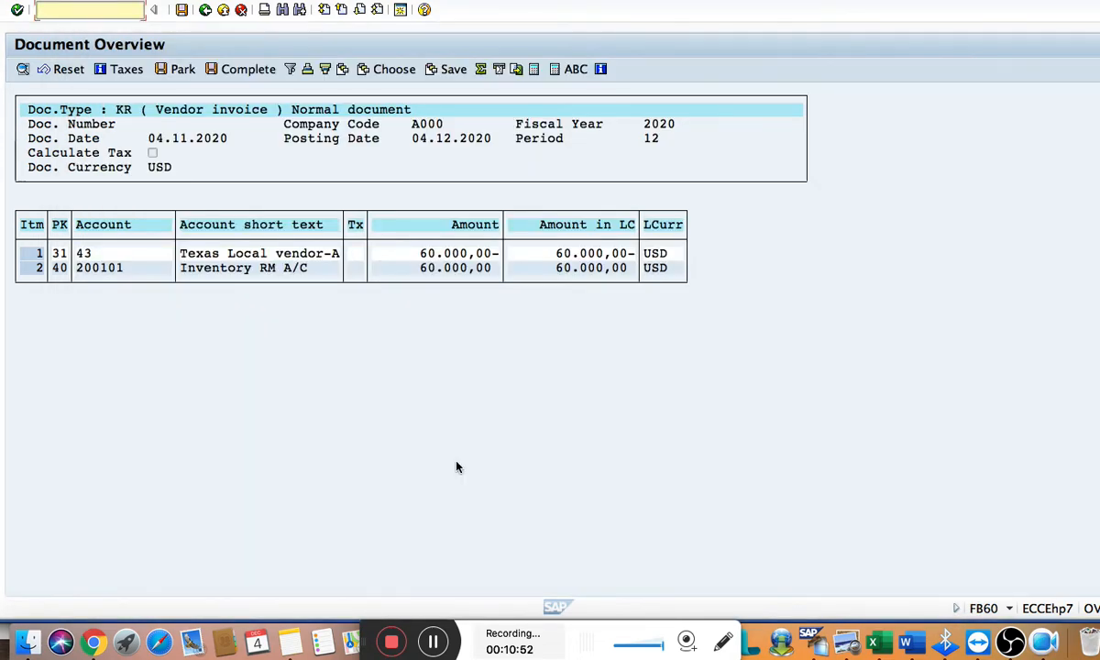
left_click(181, 11)
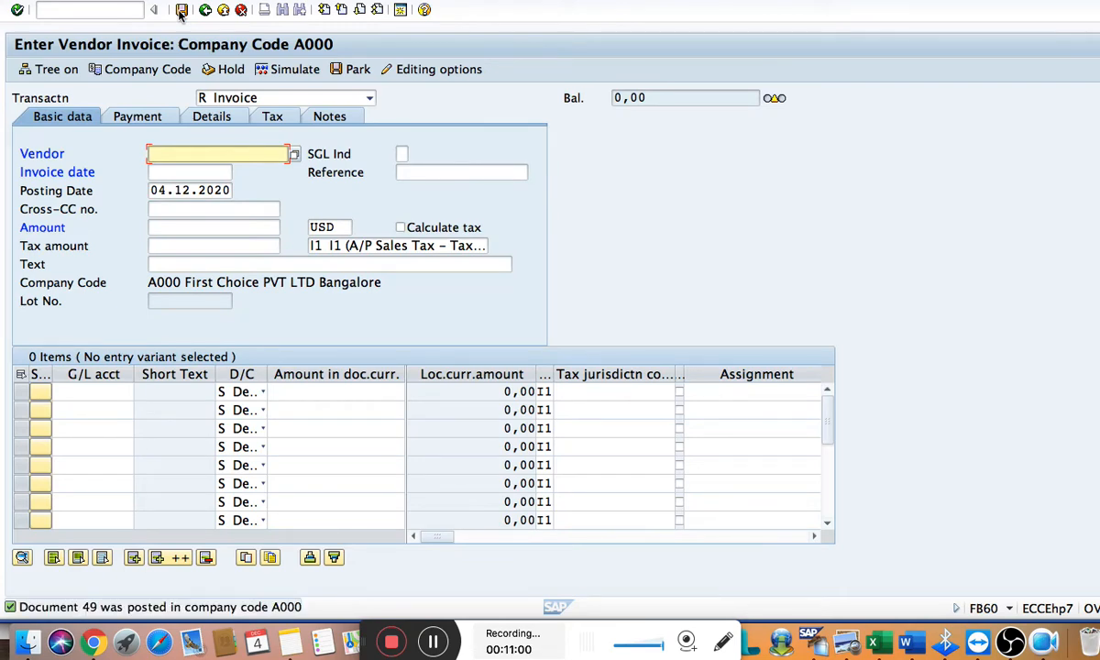
Note the posted document's number after a dashed line on the credit entry in Word, and return to SAP
key("super+Tab")
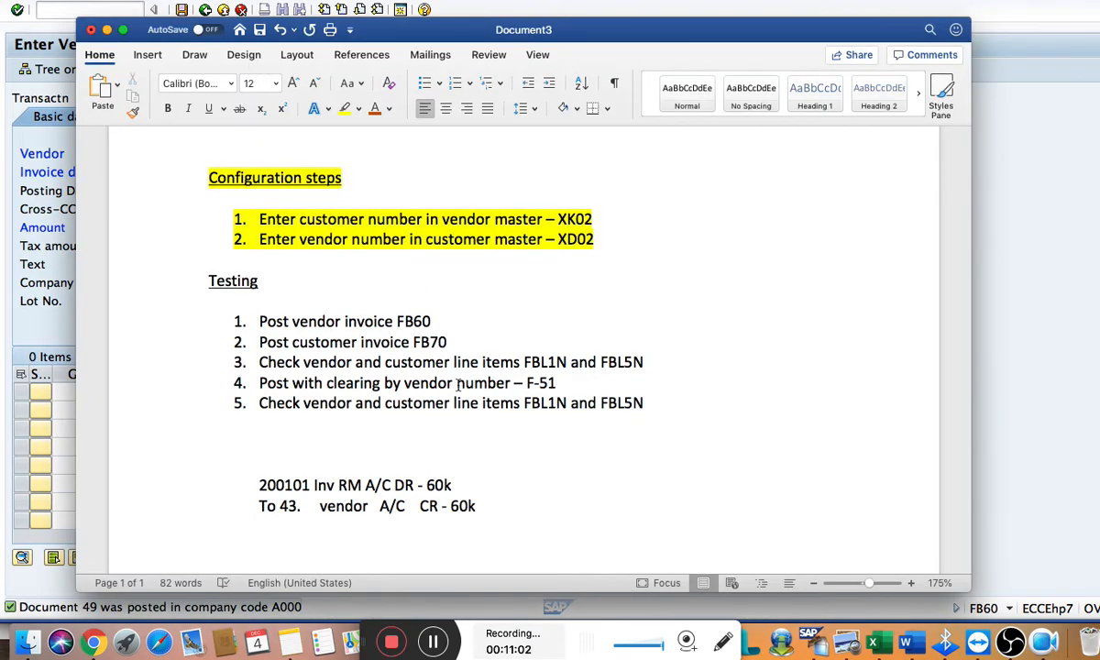
left_click(515, 503)
type("-")
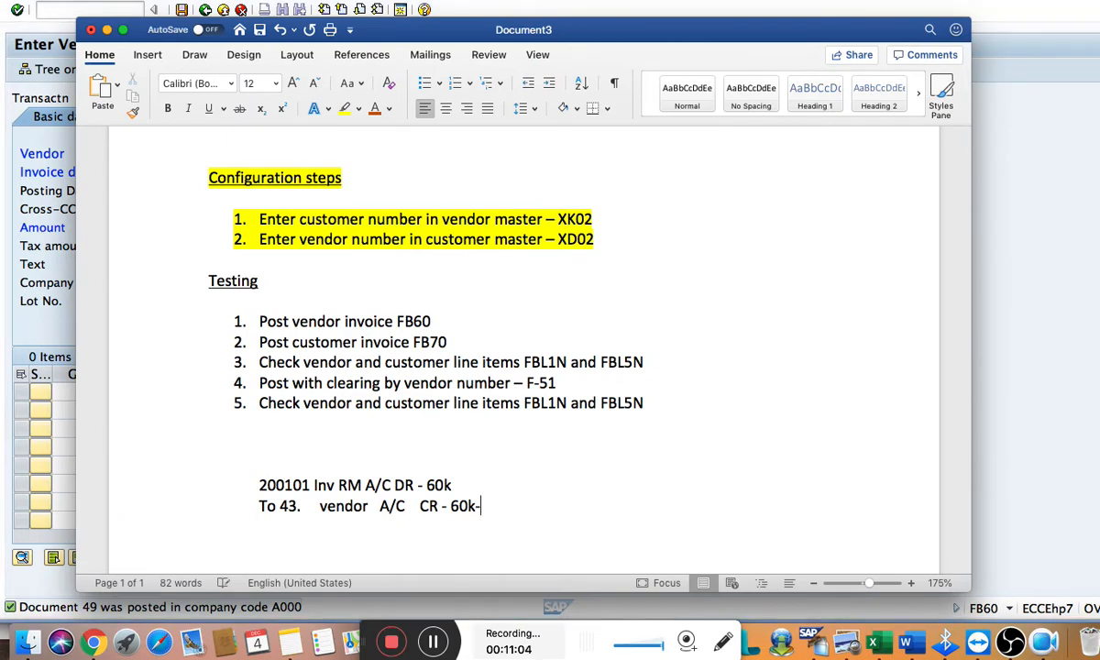
type("--------")
key("super+Tab")
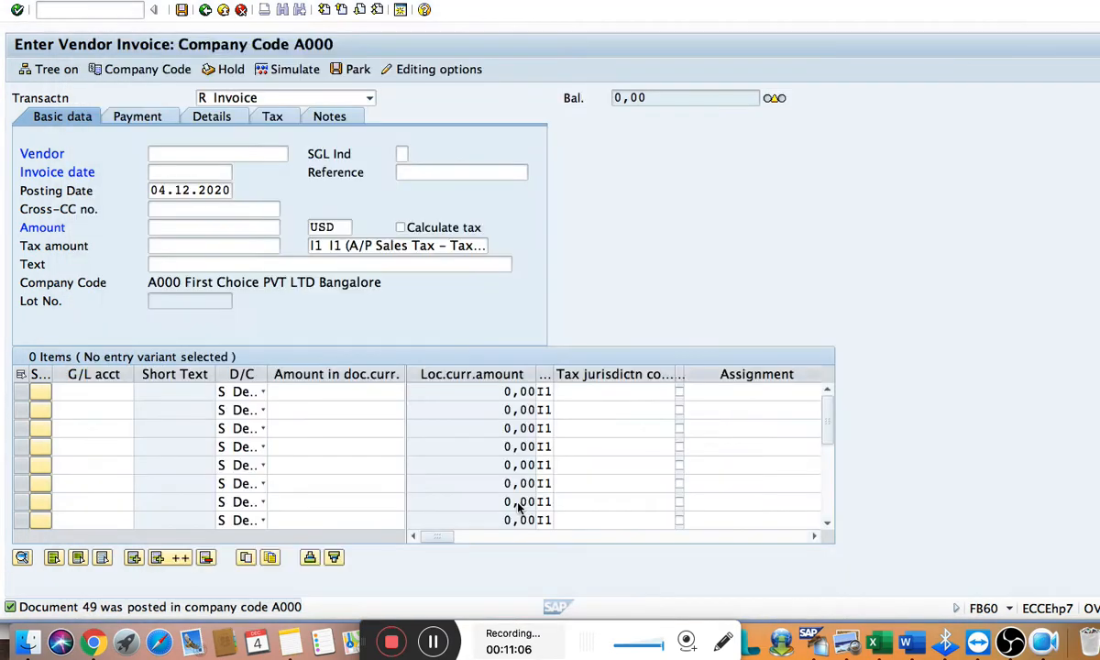
key("super+Tab")
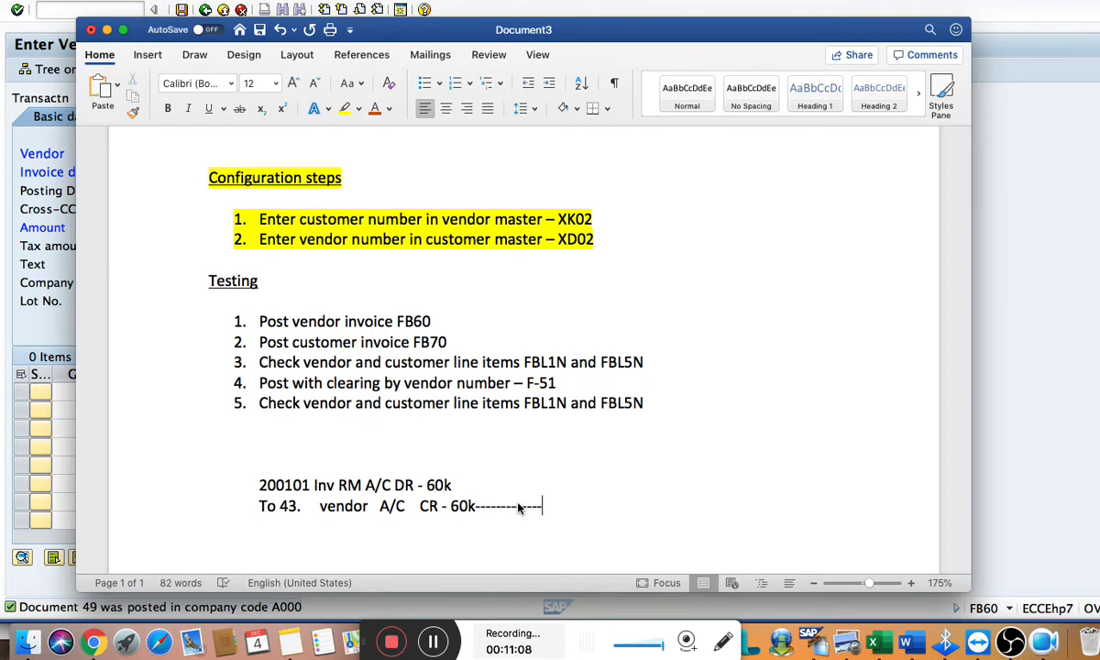
type("49")
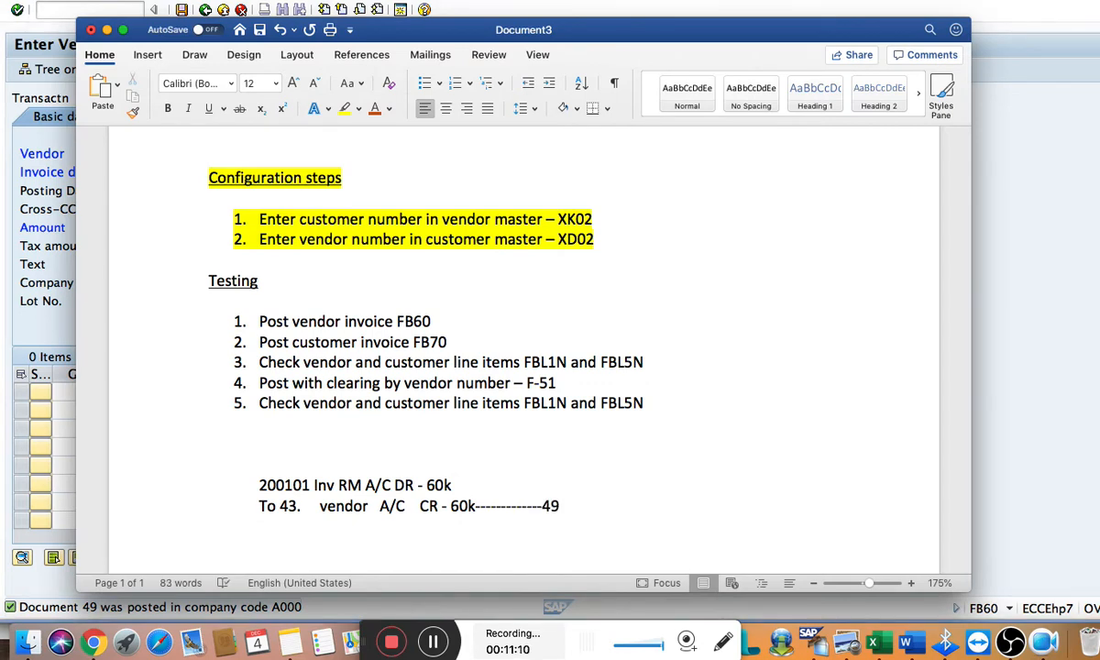
key("Return")
key("super+Tab")
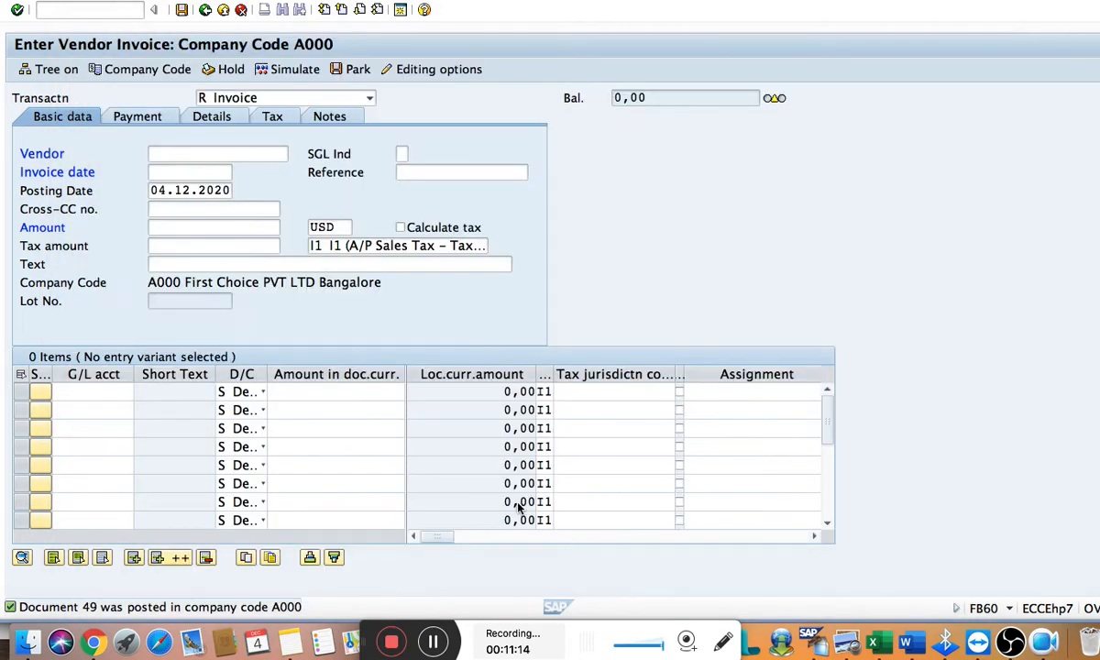
Open the customer invoice entry with transaction /nfb70
left_click(84, 8)
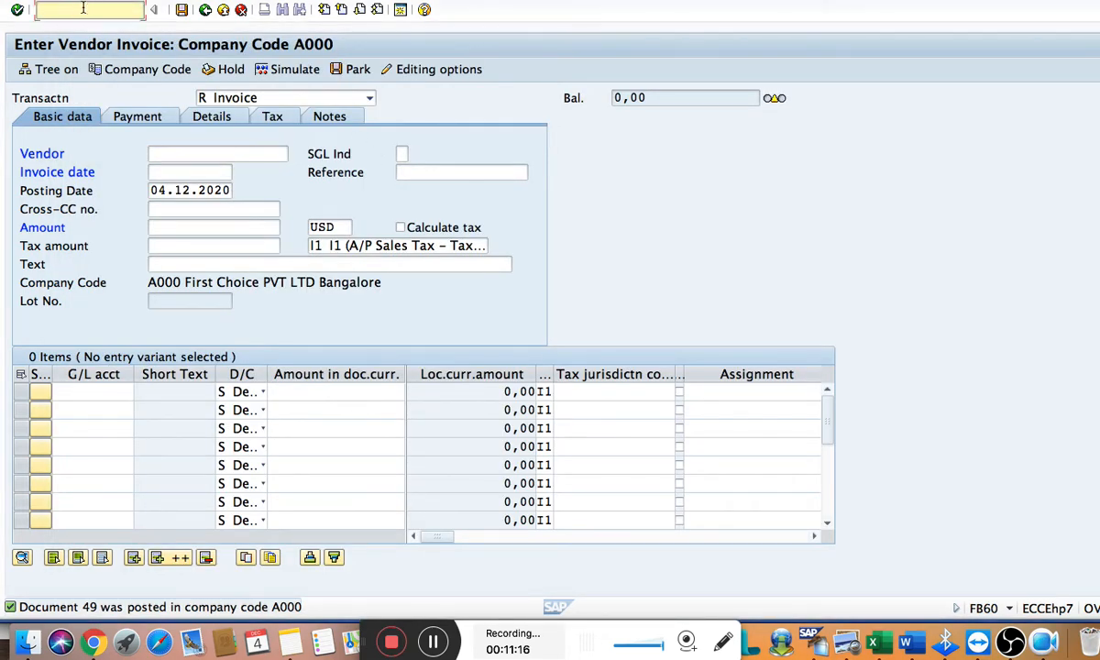
type("/n")
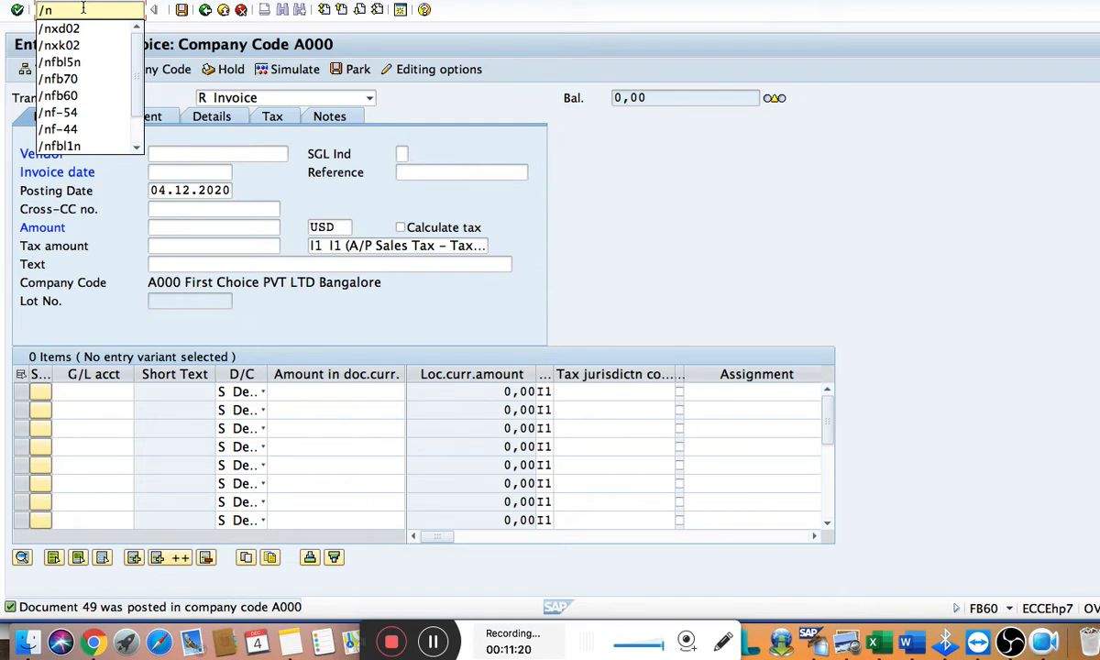
type("fb70")
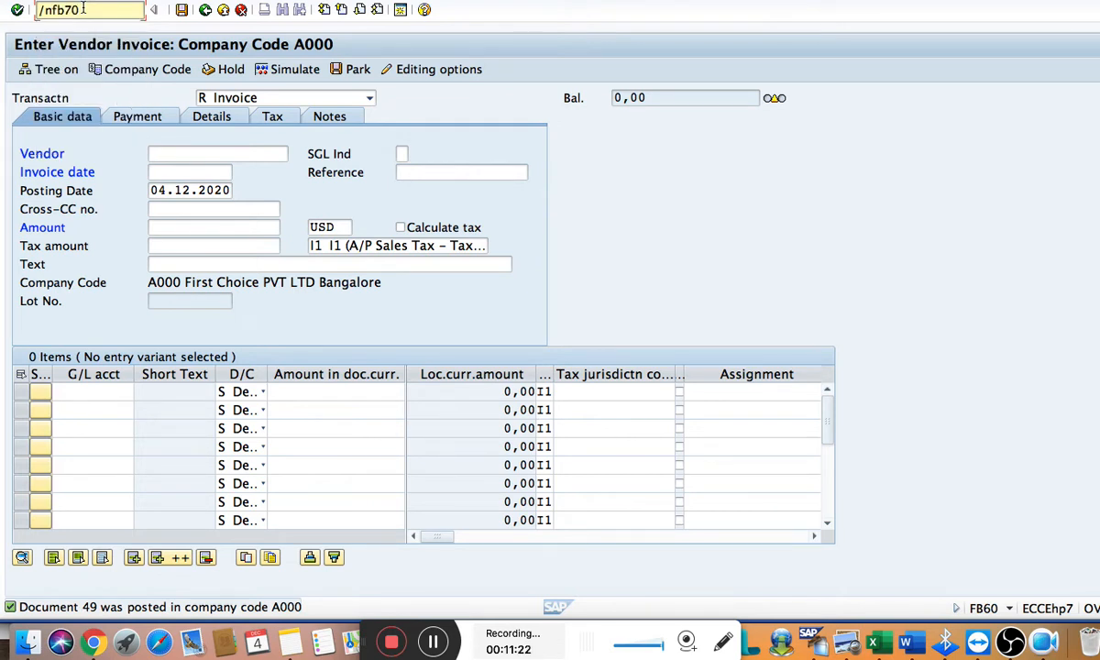
key("Return")
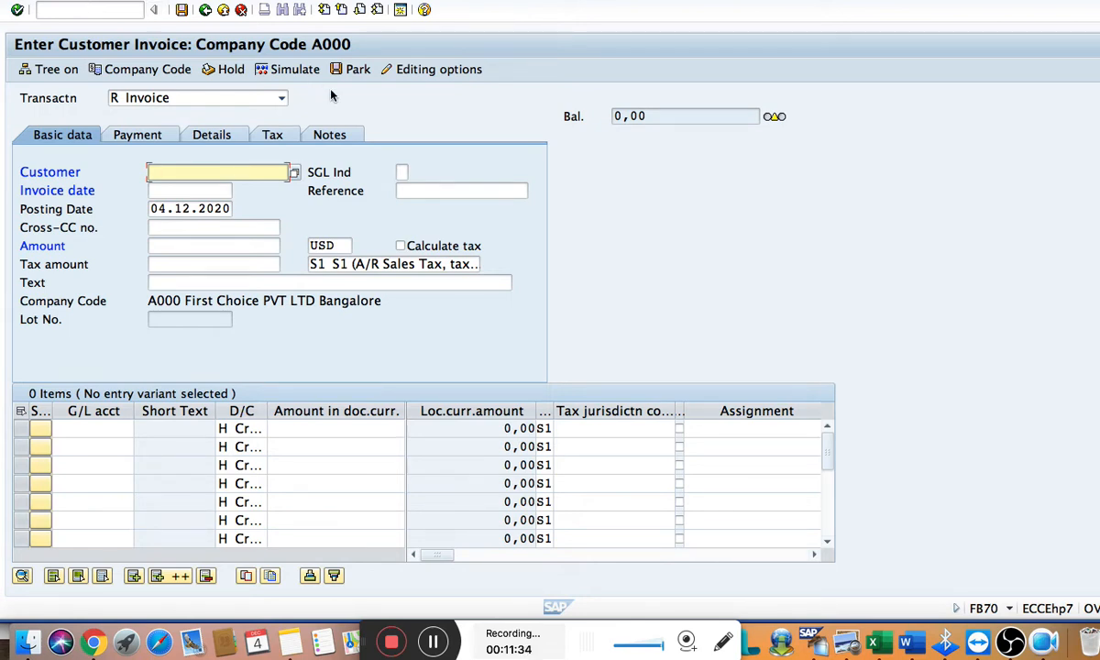
Search the customers of company code A000 and choose Asian Coutries Customers for the invoice
left_click(295, 174)
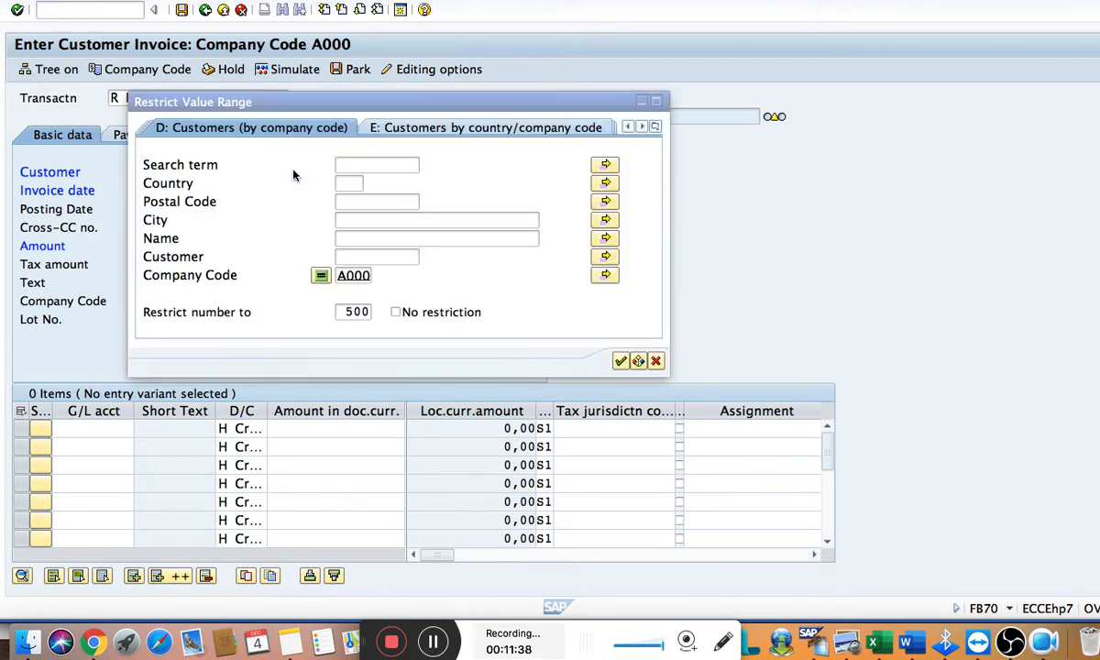
left_click(621, 360)
left_click(620, 361)
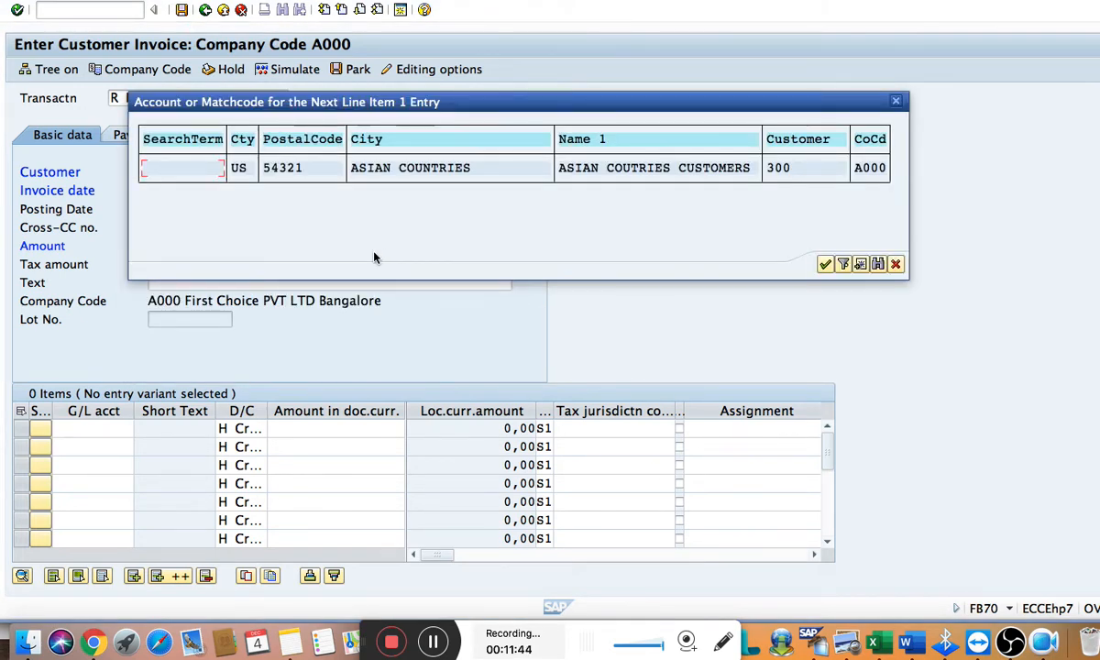
double_click(424, 175)
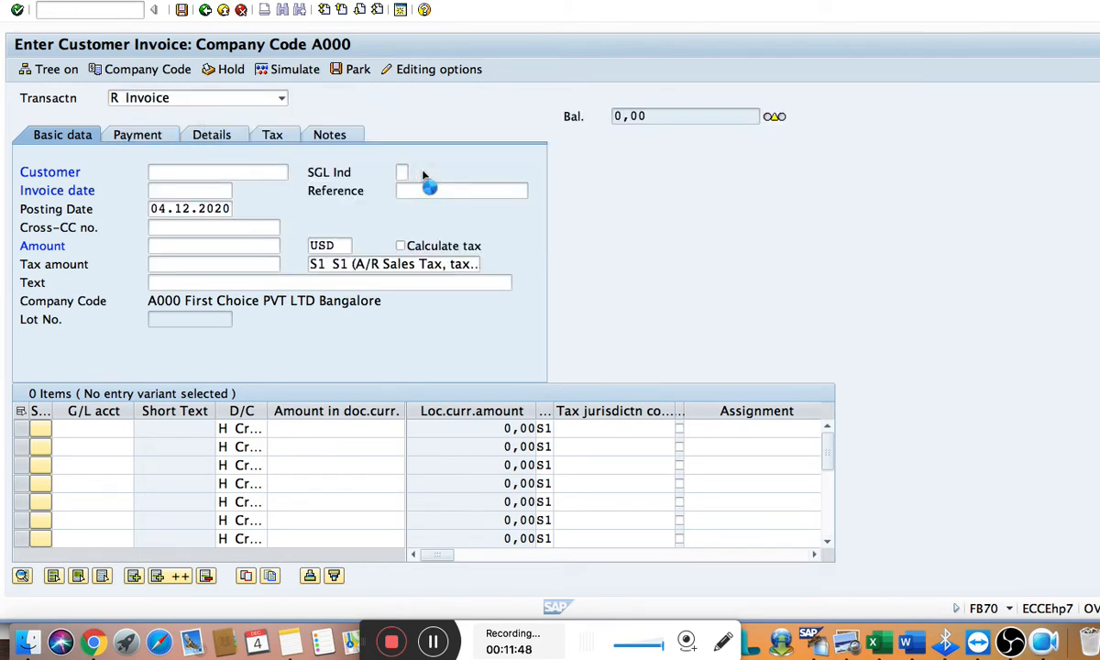
Set the invoice date to 04.11.2020 and, after checking the vendor entry in Word, the amount to 60000
left_click(174, 190)
type("0")
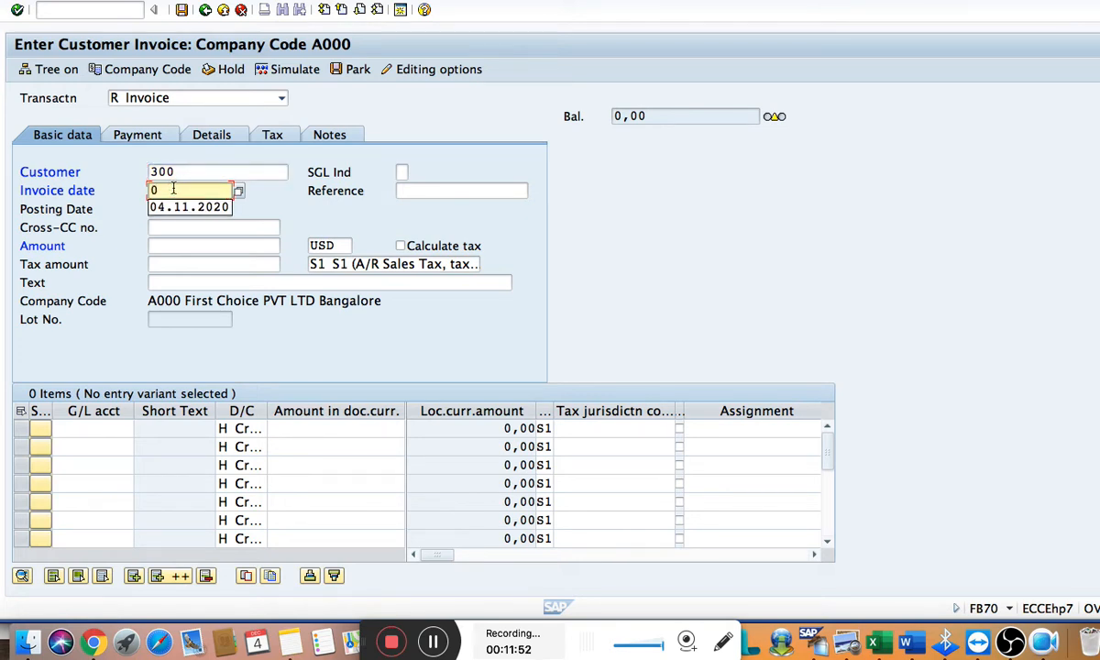
key("Down")
key("Tab")
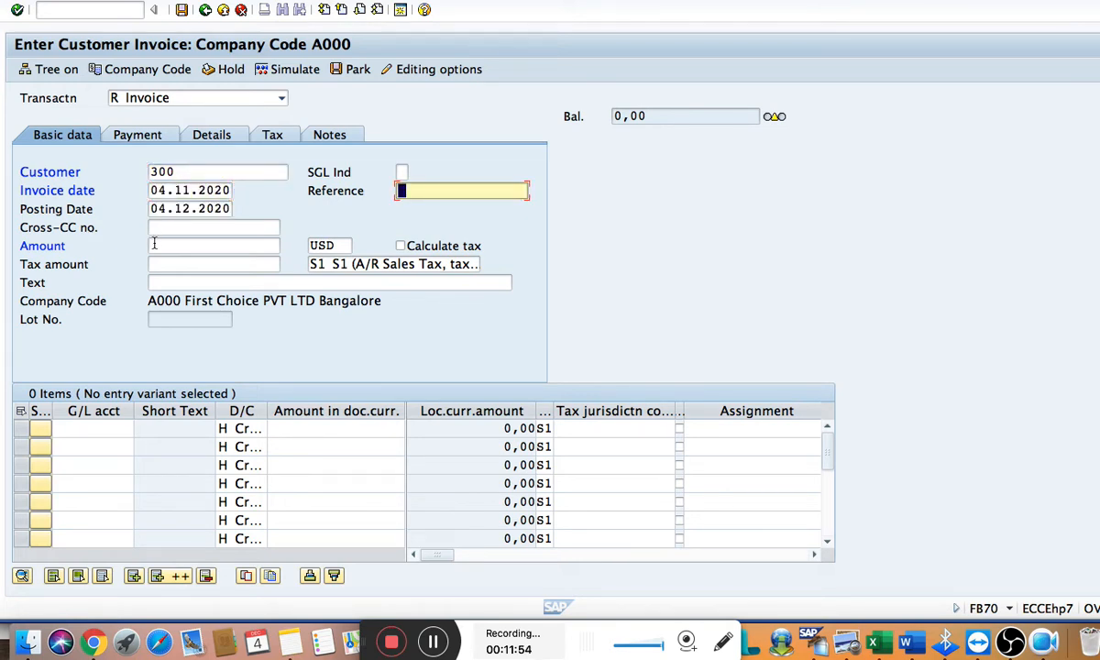
left_click(154, 244)
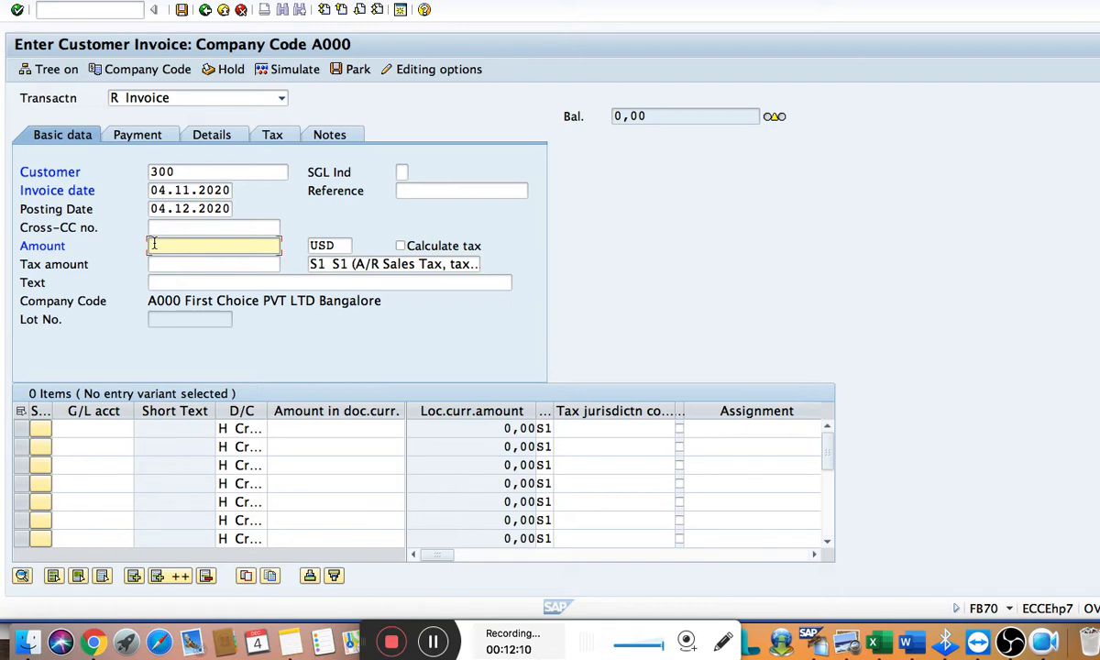
key("super+Tab")
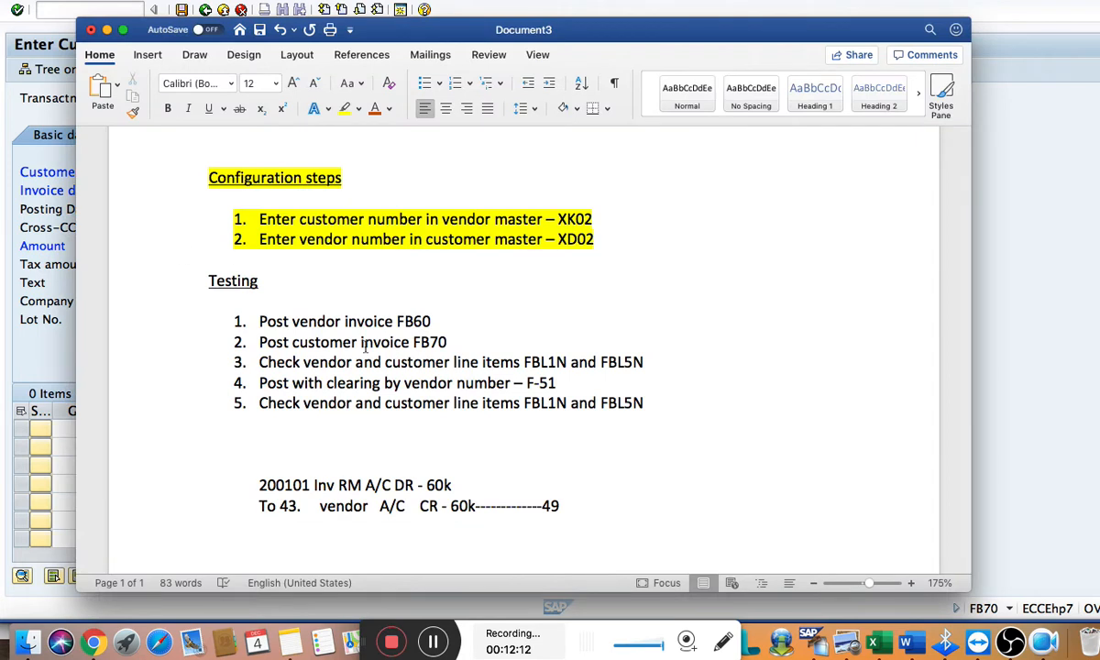
left_click(457, 485)
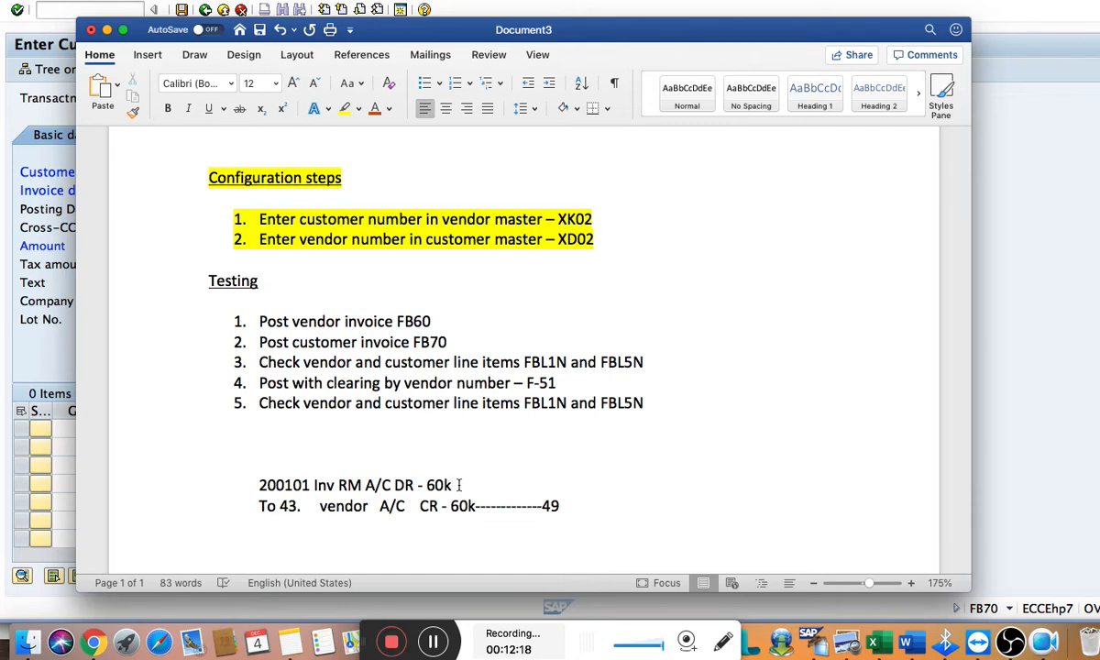
key("super+Tab")
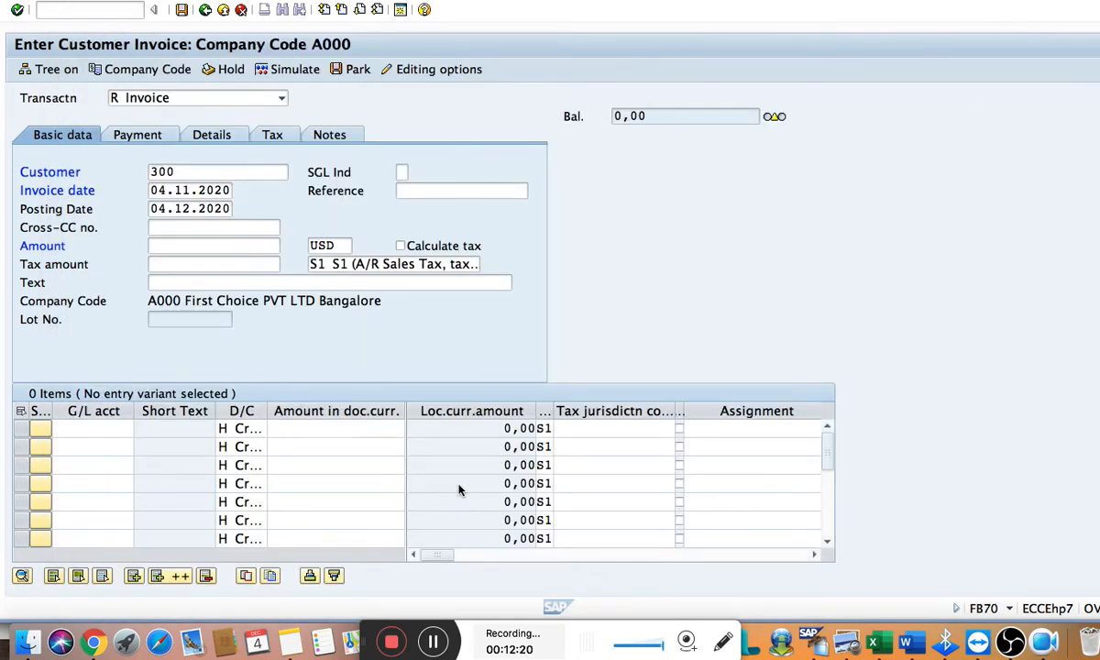
type("6")
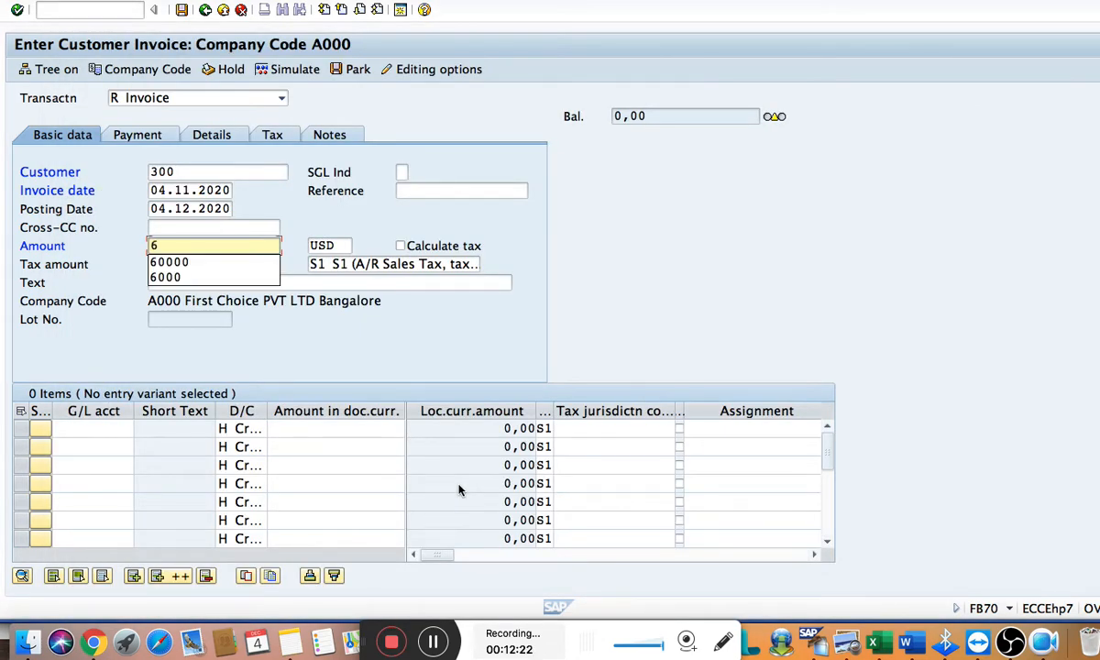
key("Down")
key("Tab")
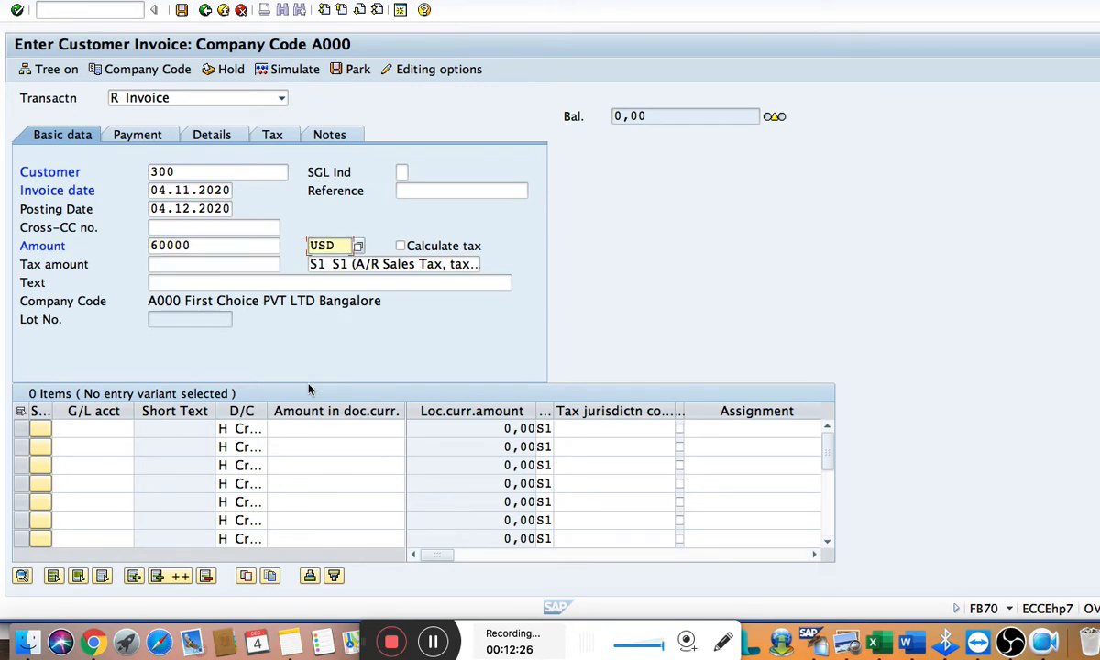
Enter "Clear with customer/vendor concept" as the customer invoice's text
left_click(183, 285)
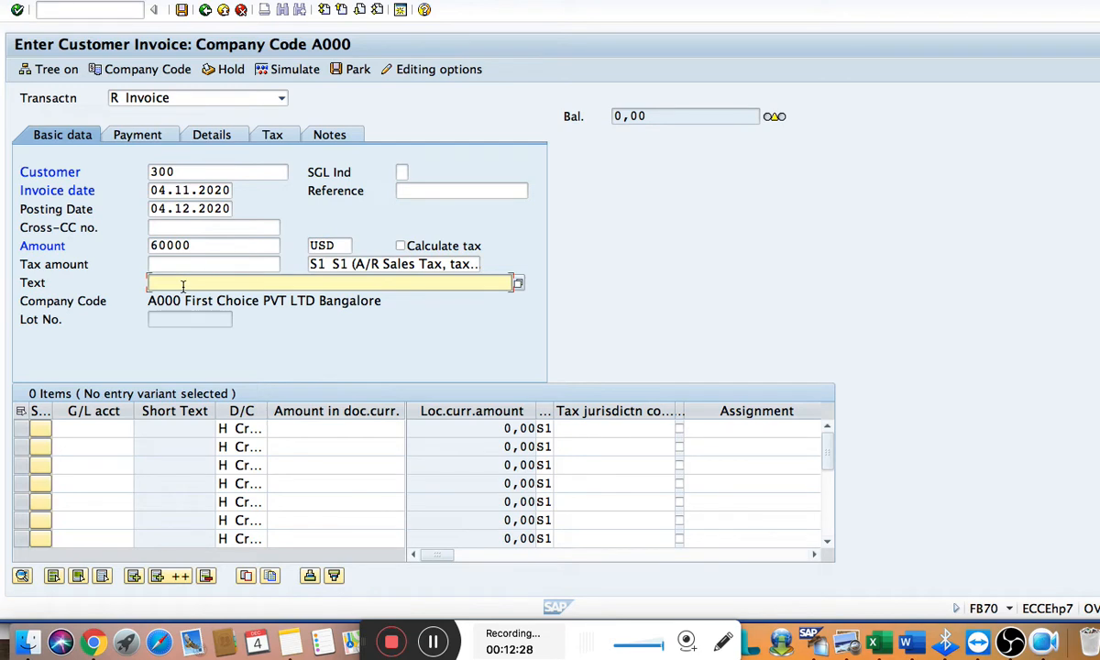
type("c")
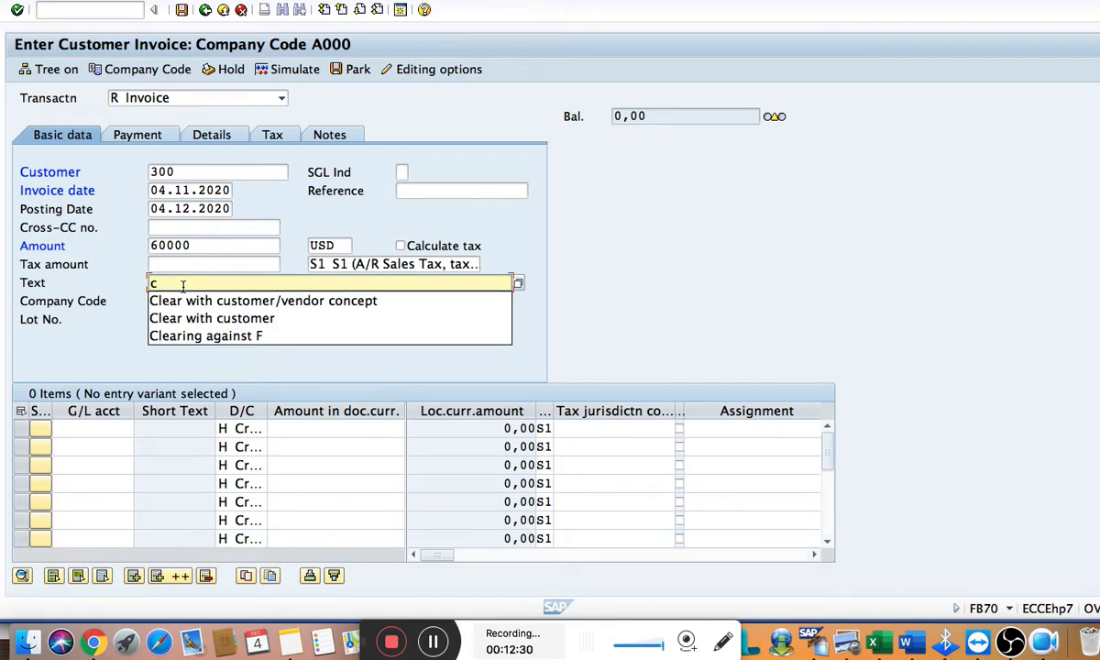
key("Down")
key("Return")
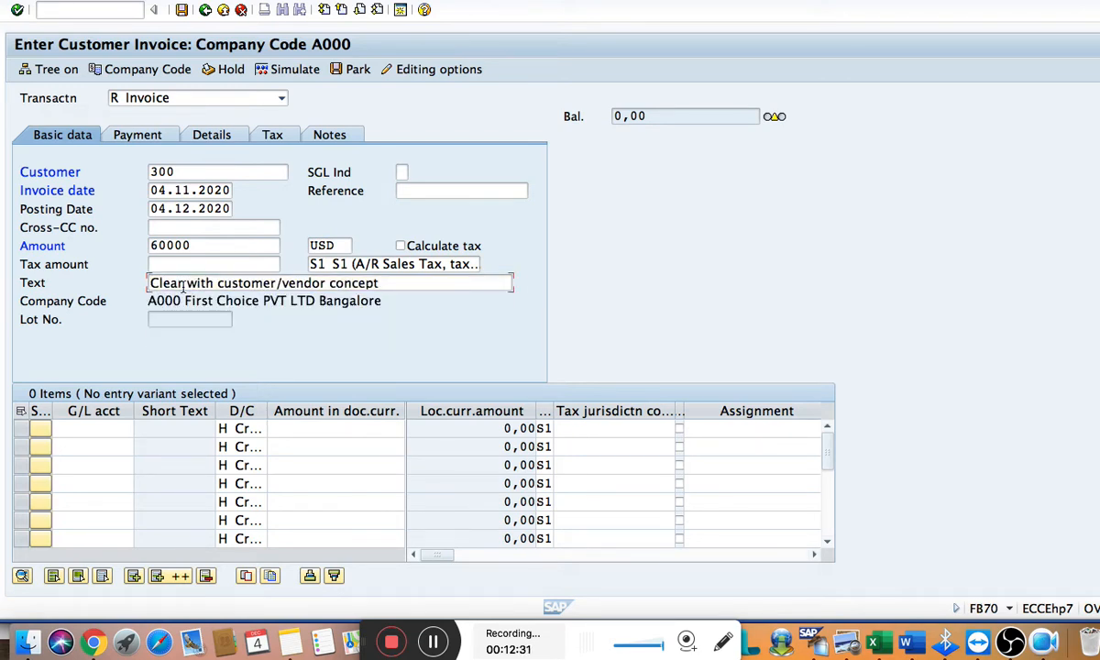
Fill the first line item with the Sales G/L account and "*" as the amount to take over the invoice total
left_click(61, 429)
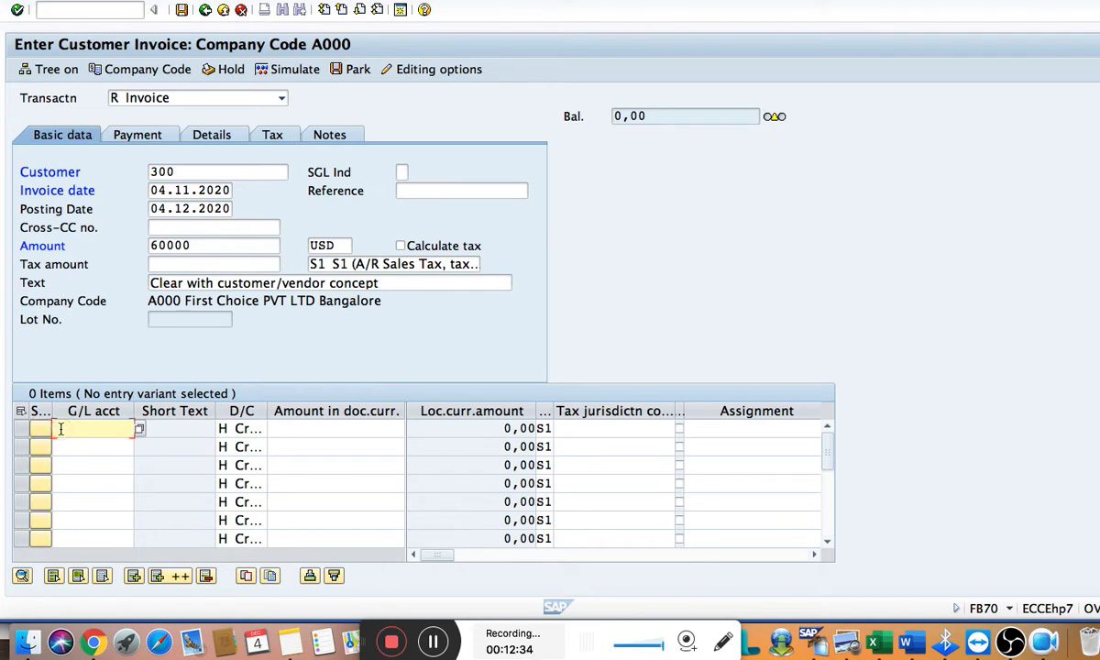
type("3")
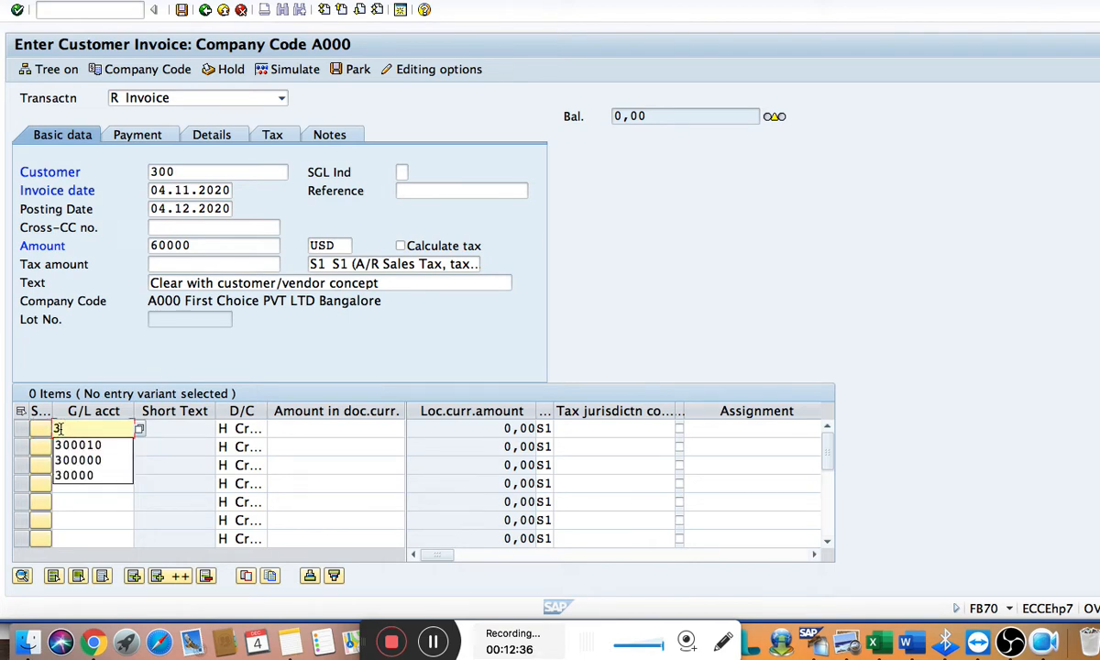
key("Down")
key("Down")
key("Return")
key("Tab")
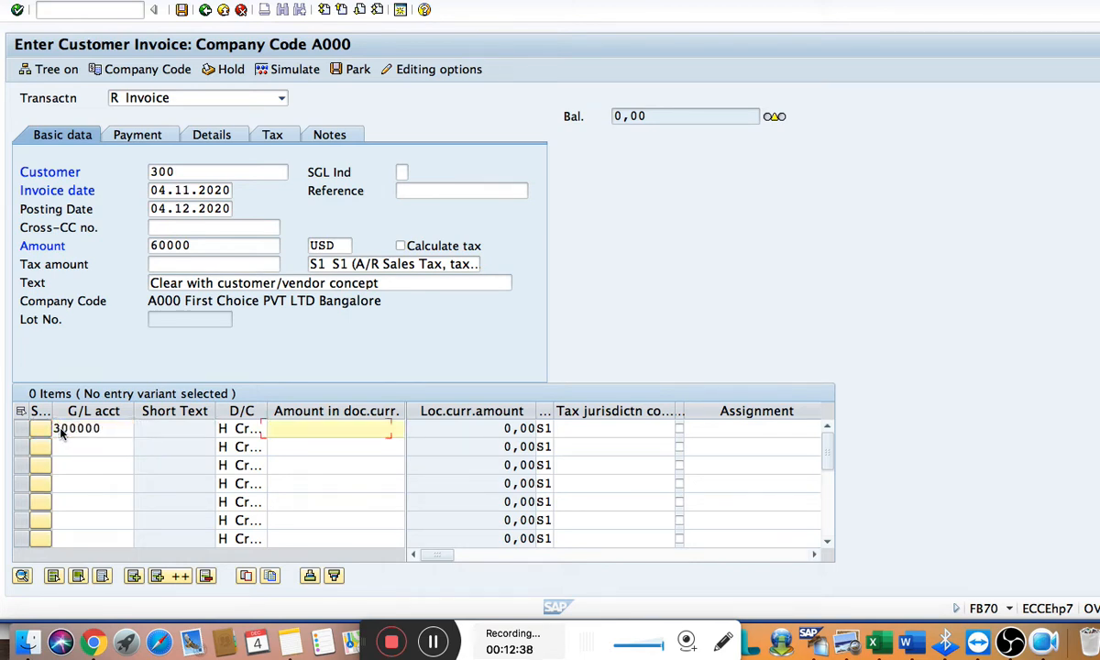
key("Tab")
key("Tab")
key("Tab")
key("Tab")
key("Tab")
key("Tab")
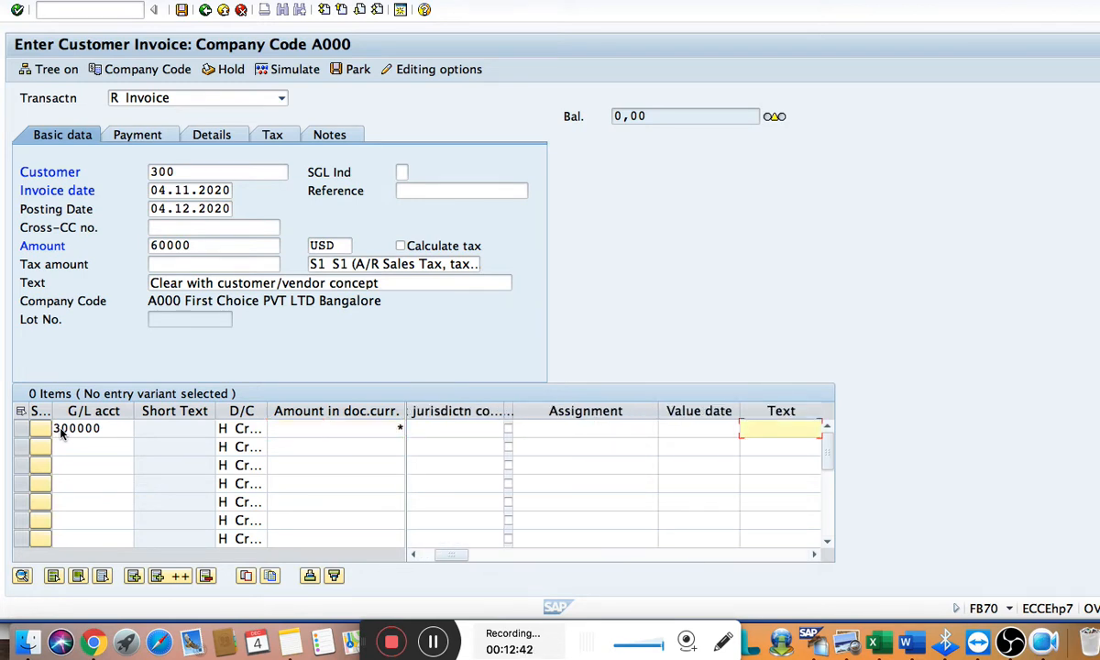
key("Tab")
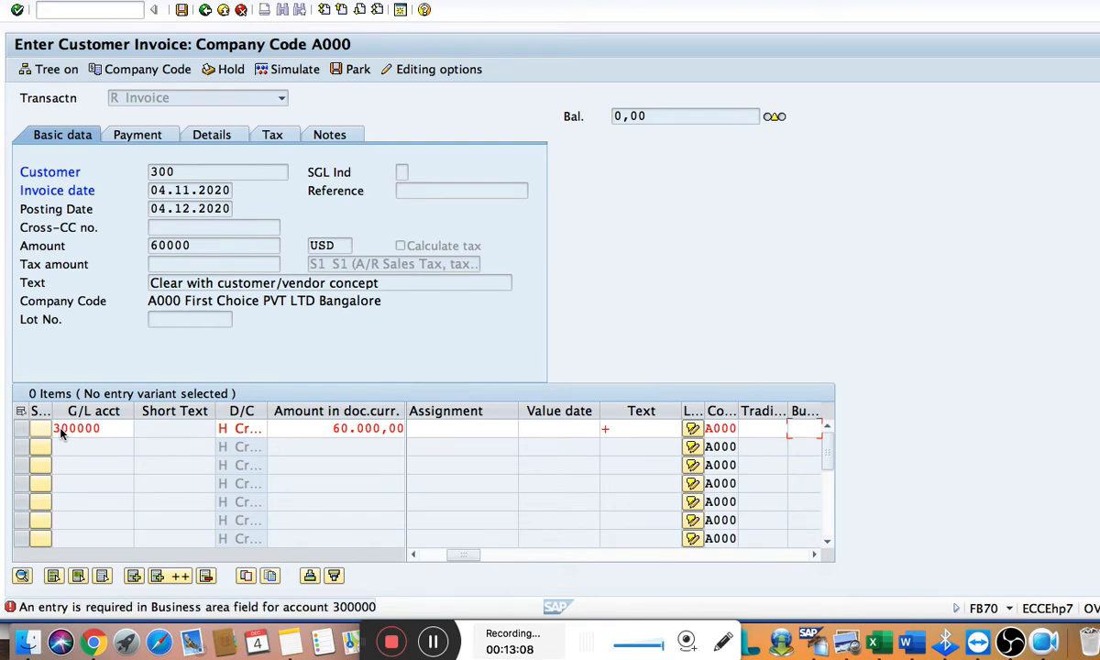
Set the line item's business area to 2199 and close the long text dialog without notes
type("2")
key("Down")
key("Return")
key("Return")
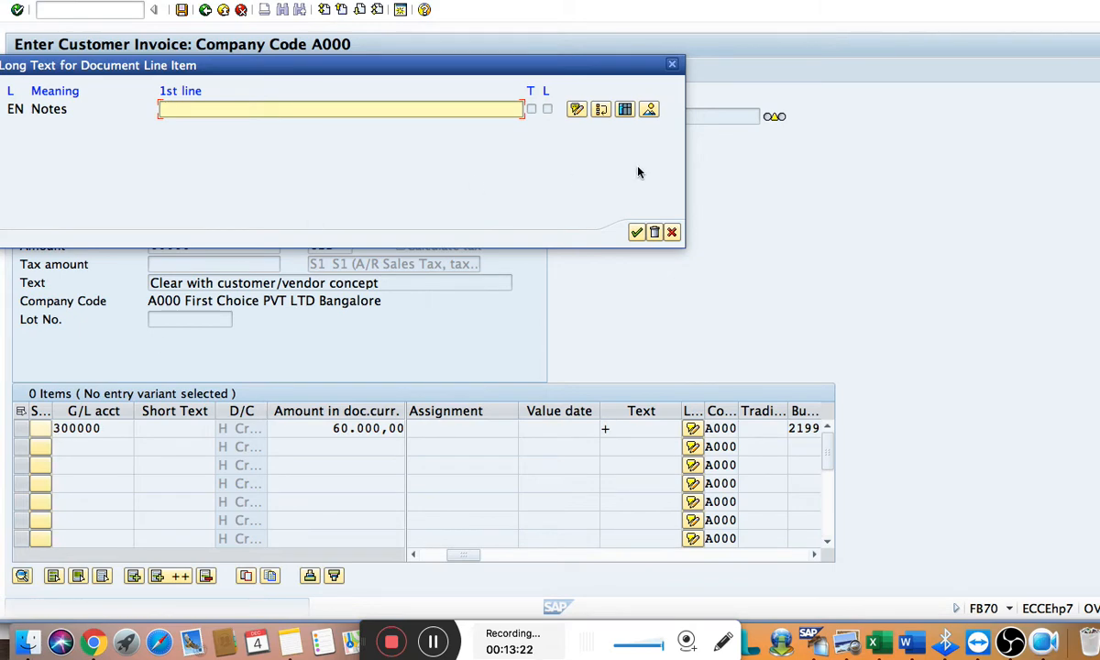
left_click(671, 232)
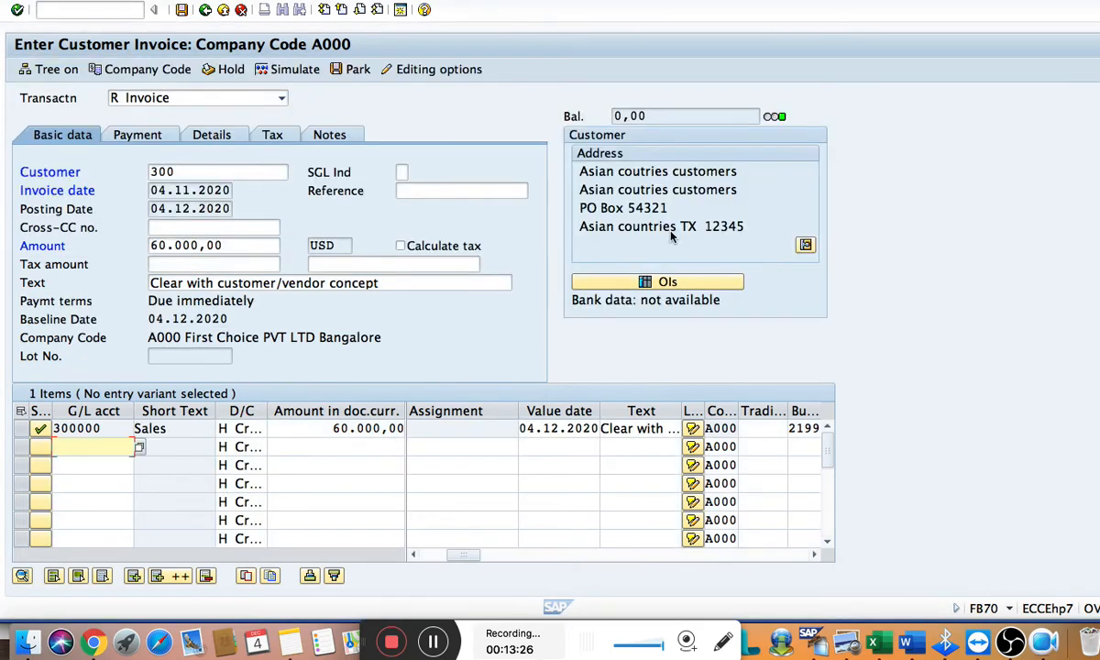
Simulate the customer invoice in SAP, and place the cursor on a new line below the vendor entries in Word
left_click(300, 71)
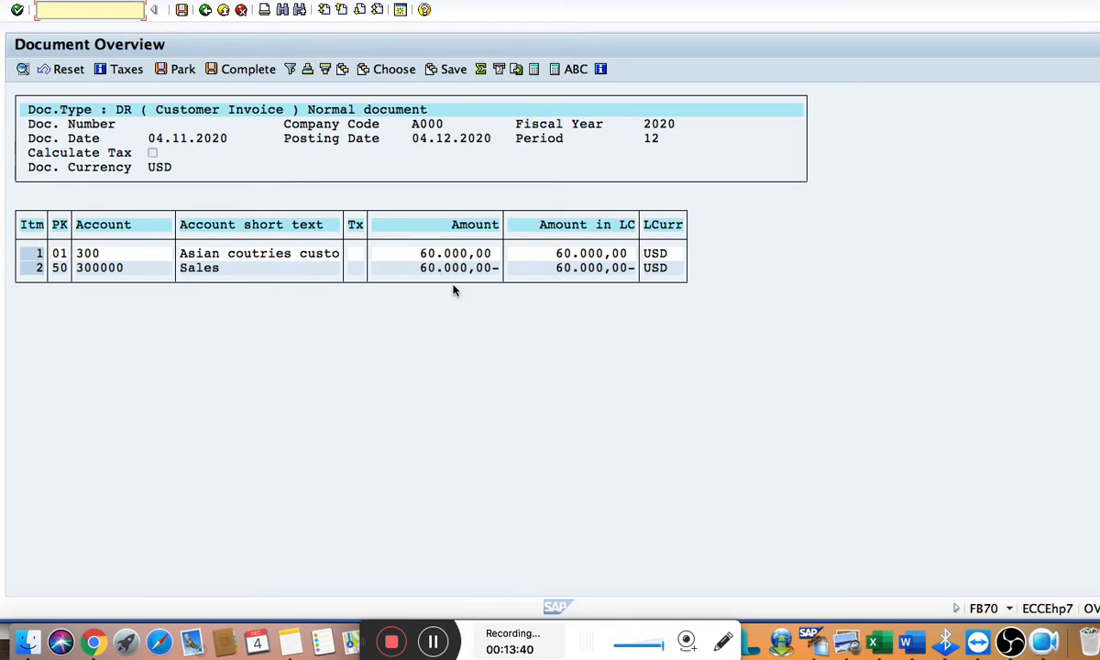
key("super+Tab")
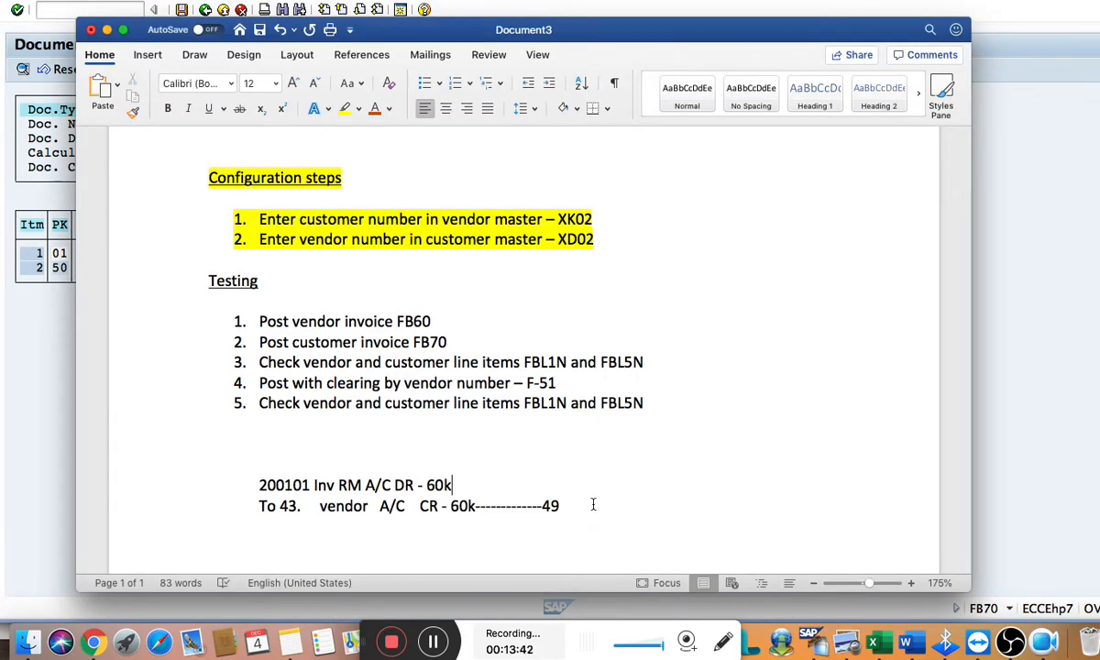
left_click(593, 504)
key("super+Tab")
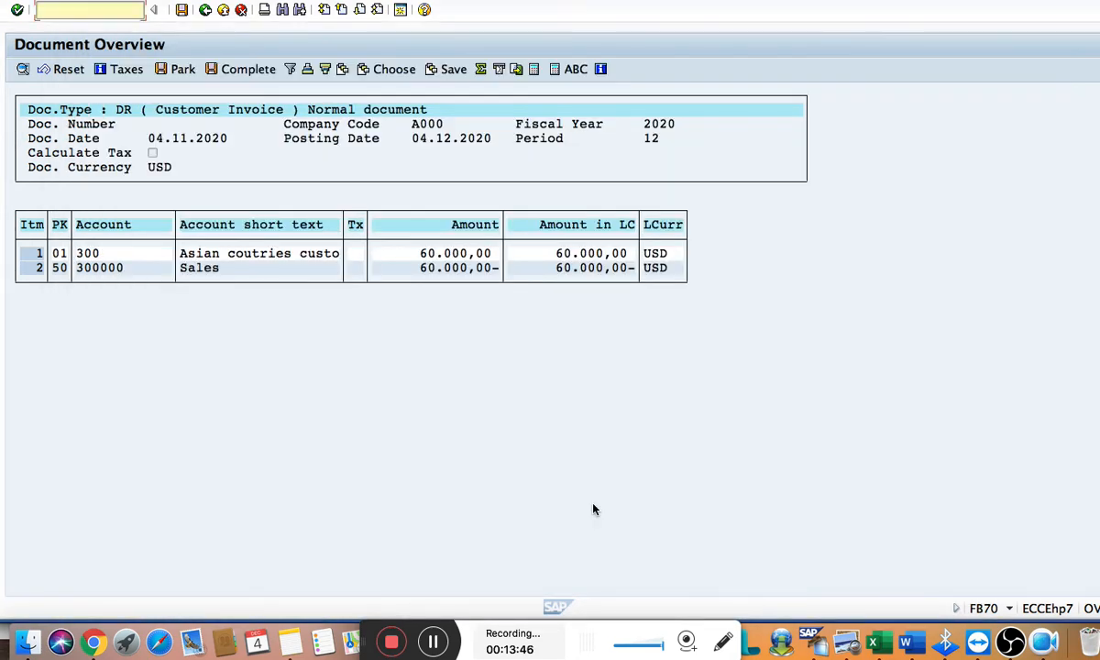
key("super+Tab")
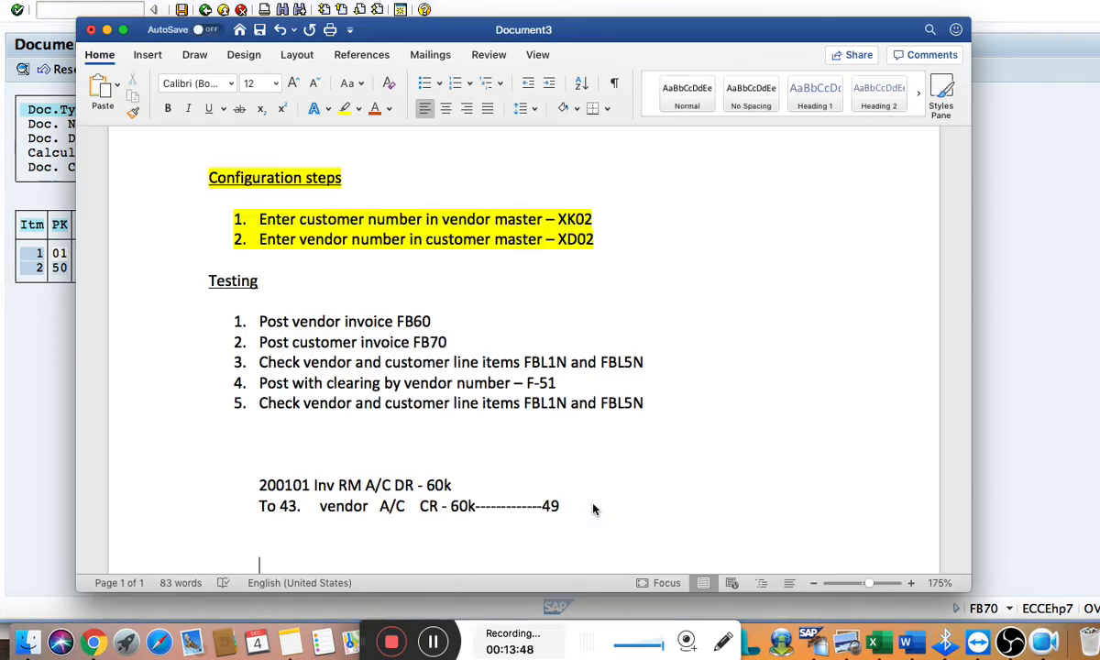
scroll(593, 509, "down", 2)
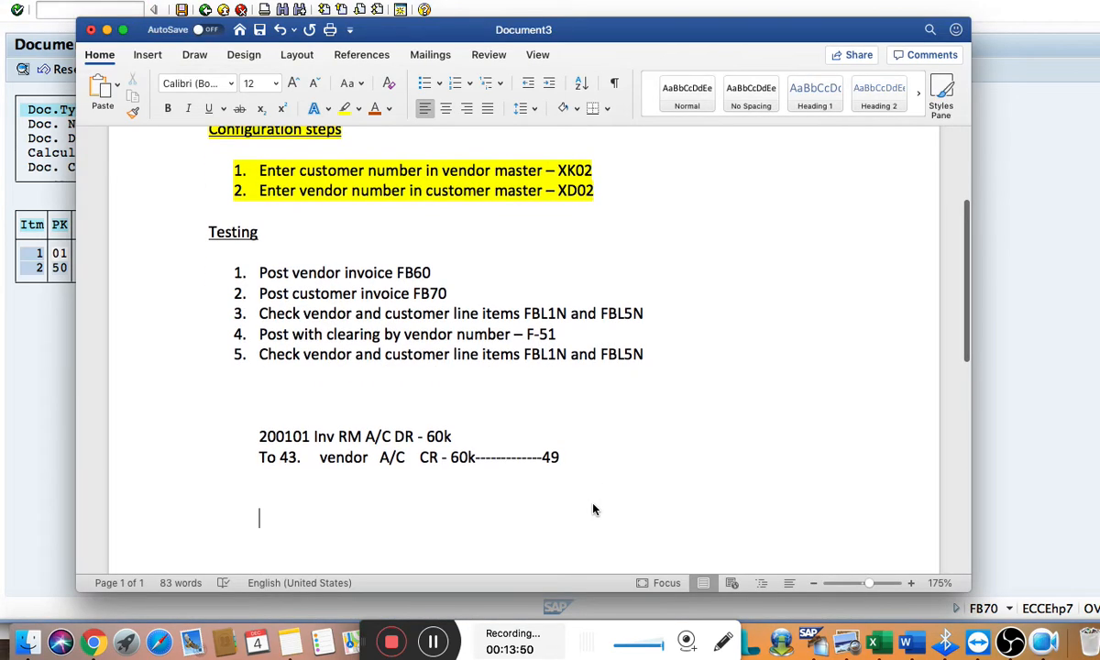
key("super+Tab")
key("super+Tab")
Write the debit entry in Word as the customer's number followed by "customer A/C DR – 60k"
type("3")
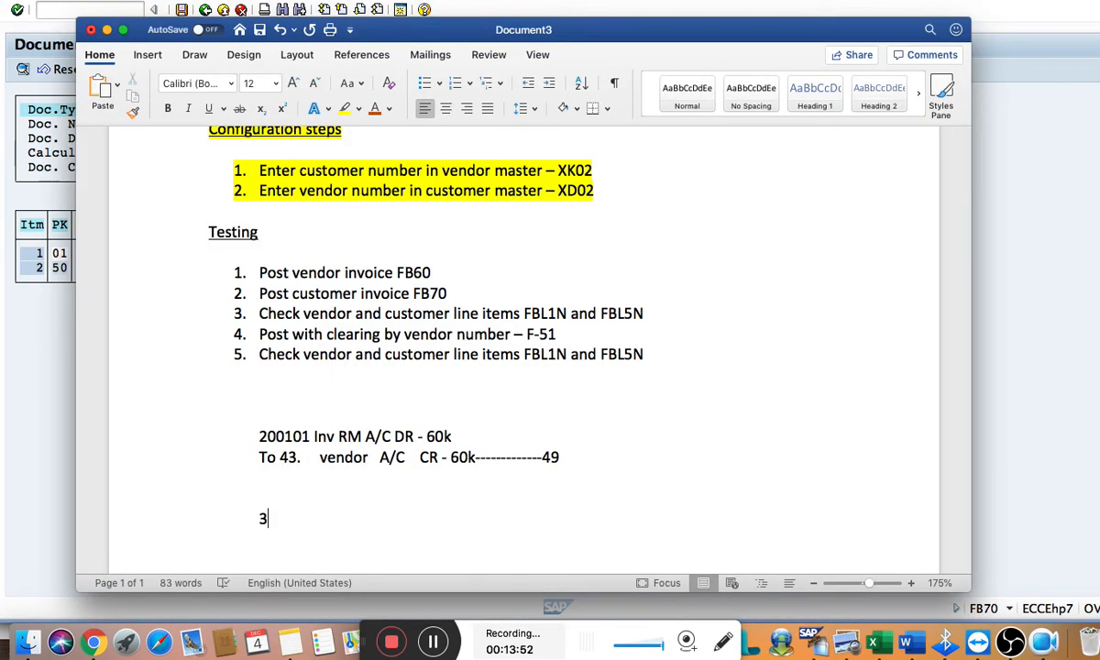
type("00 custom")
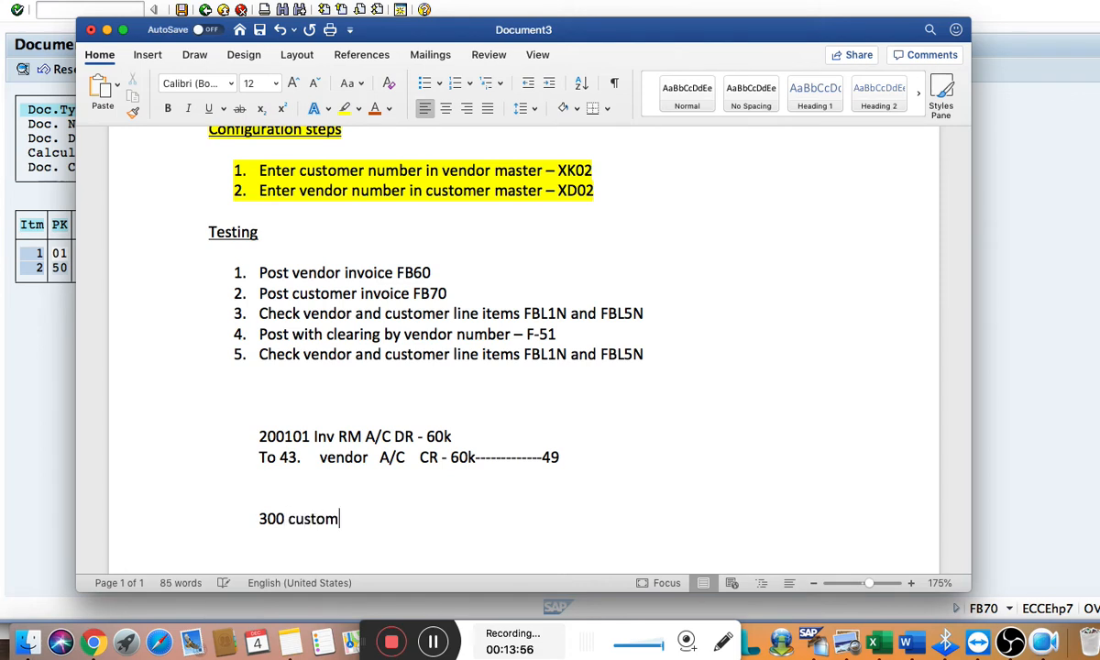
type("er a")
key("BackSpace")
type("A/C DR ")
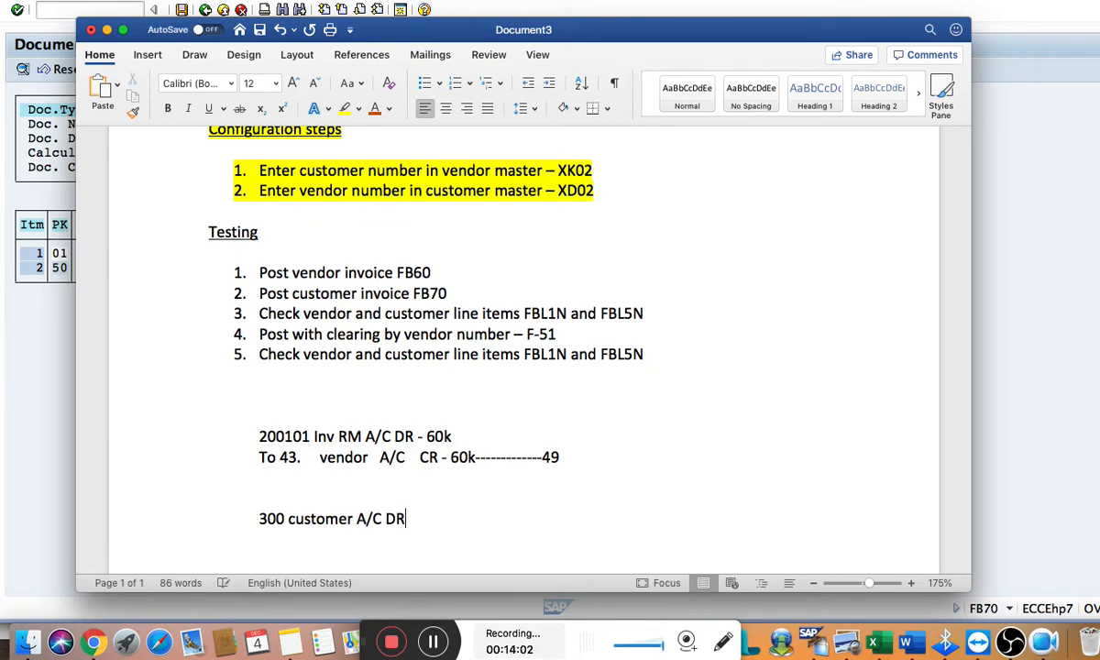
type("- 60k")
Write the credit entry in Word as "To", the Sales G/L account number and "sale A/C CR – 60k", below the customer debit line
key("Return")
type("To")
key("super+Tab")
key("super+Tab")
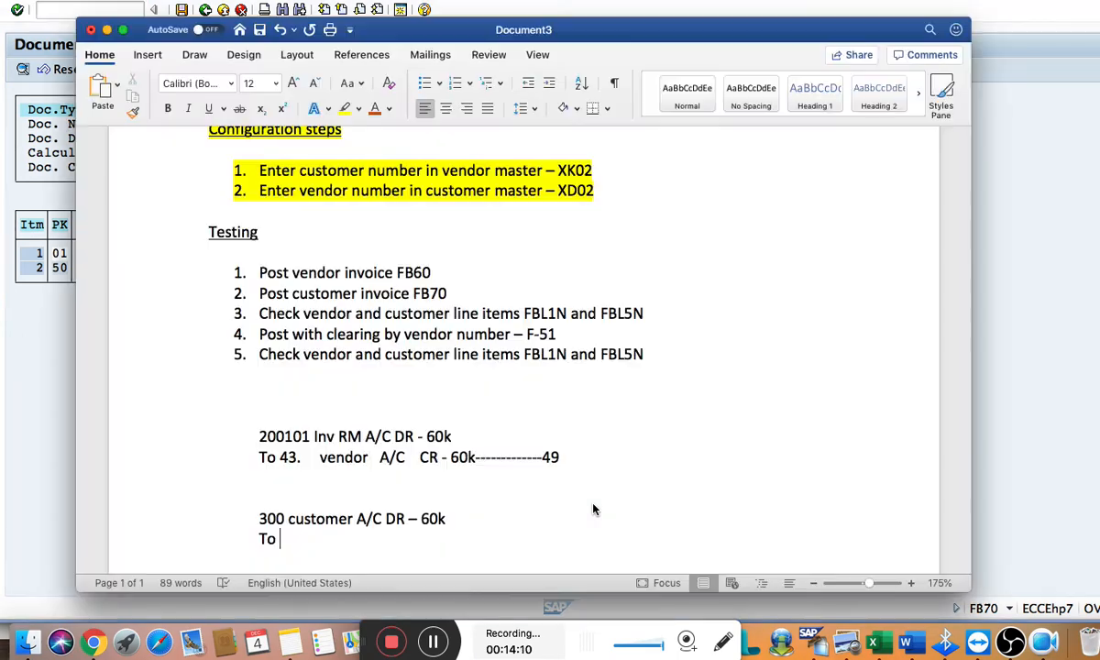
type("s")
key("BackSpace")
type("300000 ")
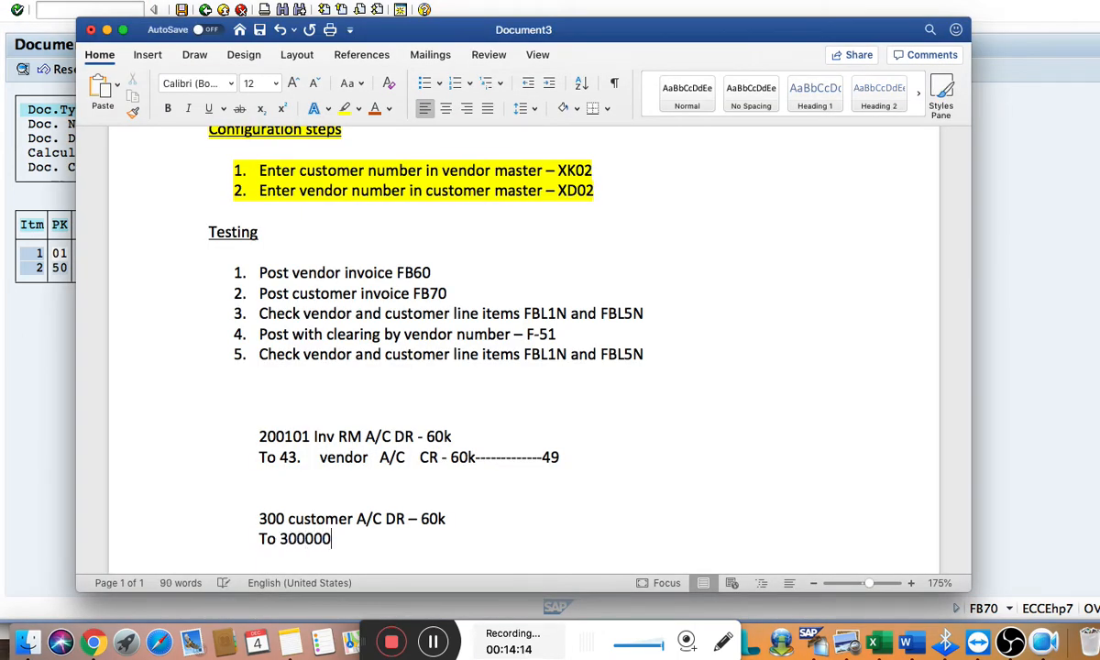
type("sale A/C CR ")
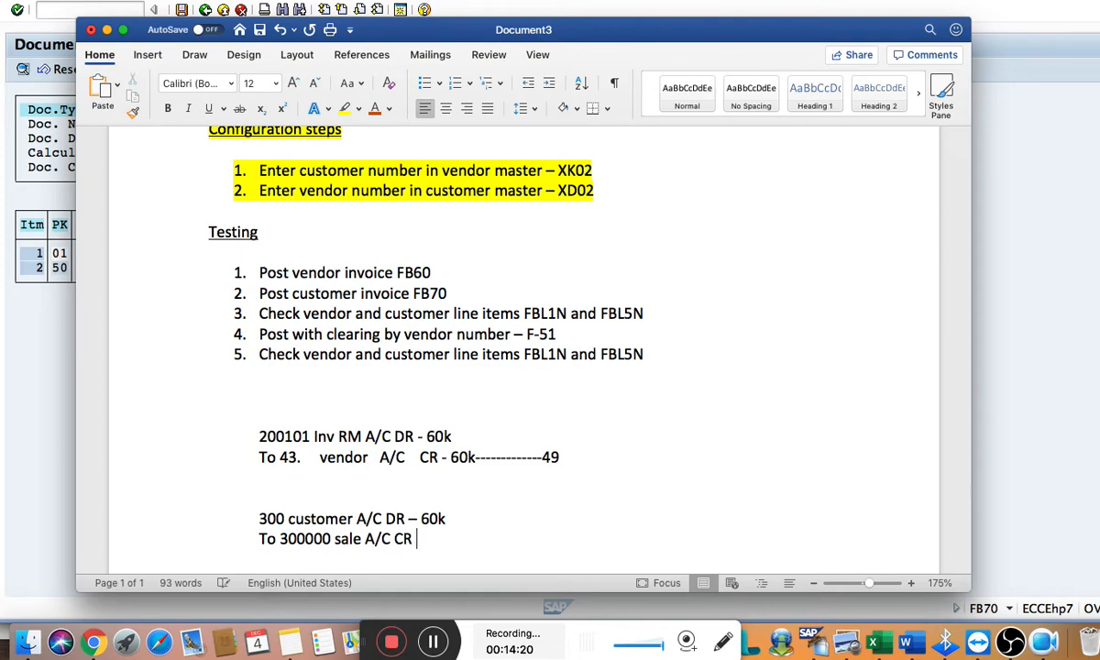
type("- 60k")
Post the customer invoice in SAP and note its document number 50 after a dashed line on the sale entry in Word
key("super+Tab")
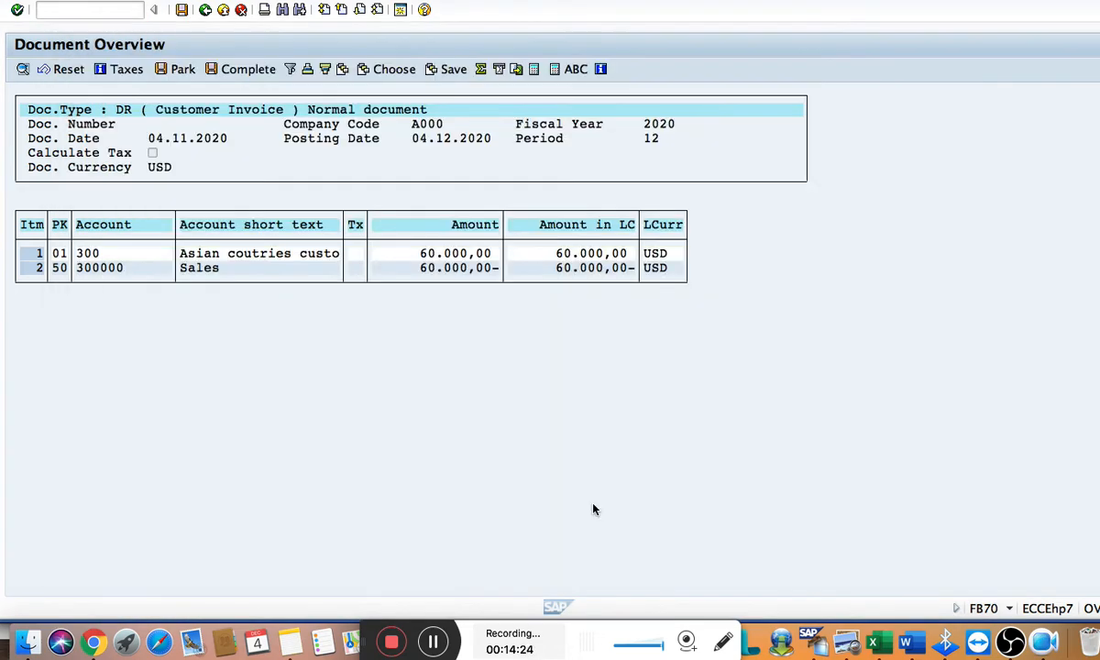
left_click(181, 11)
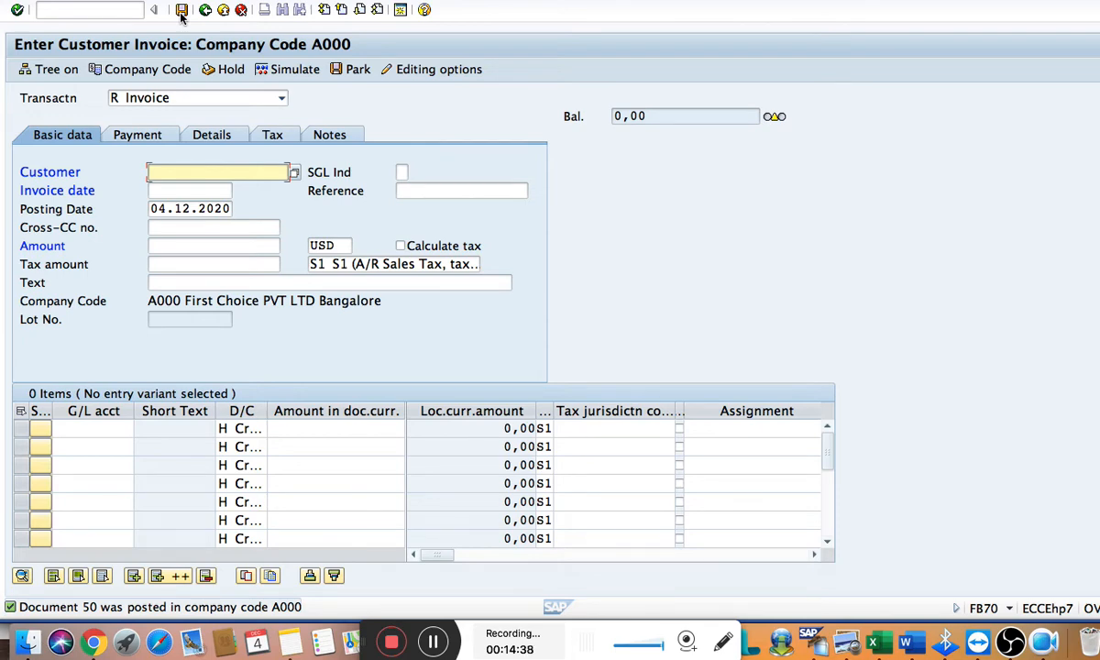
key("super+Tab")
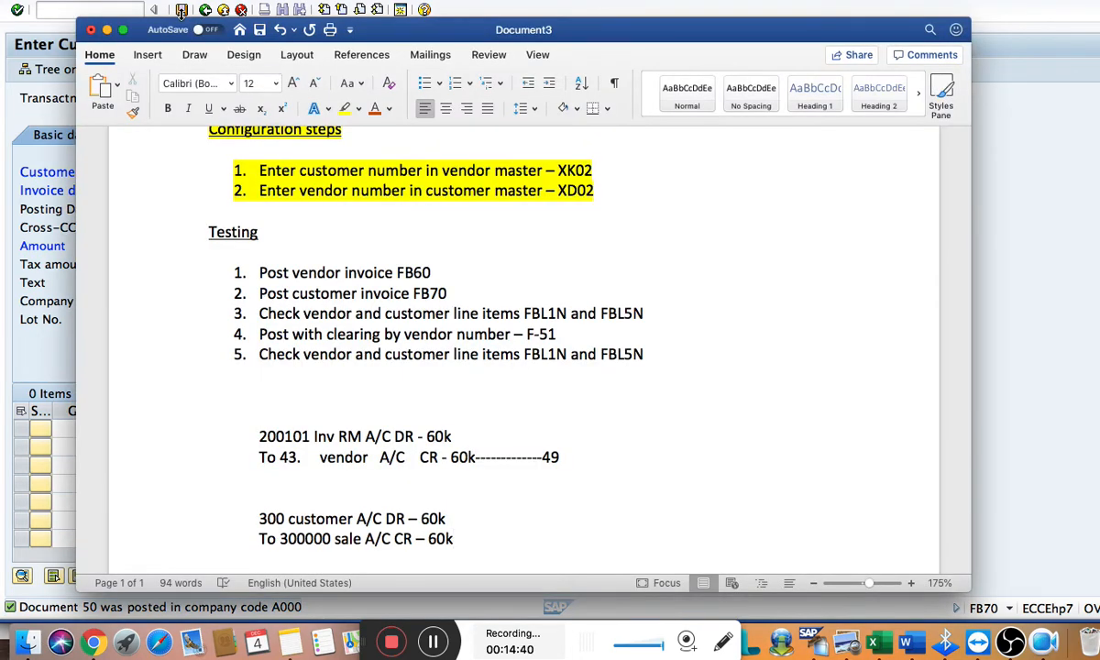
type("---------")
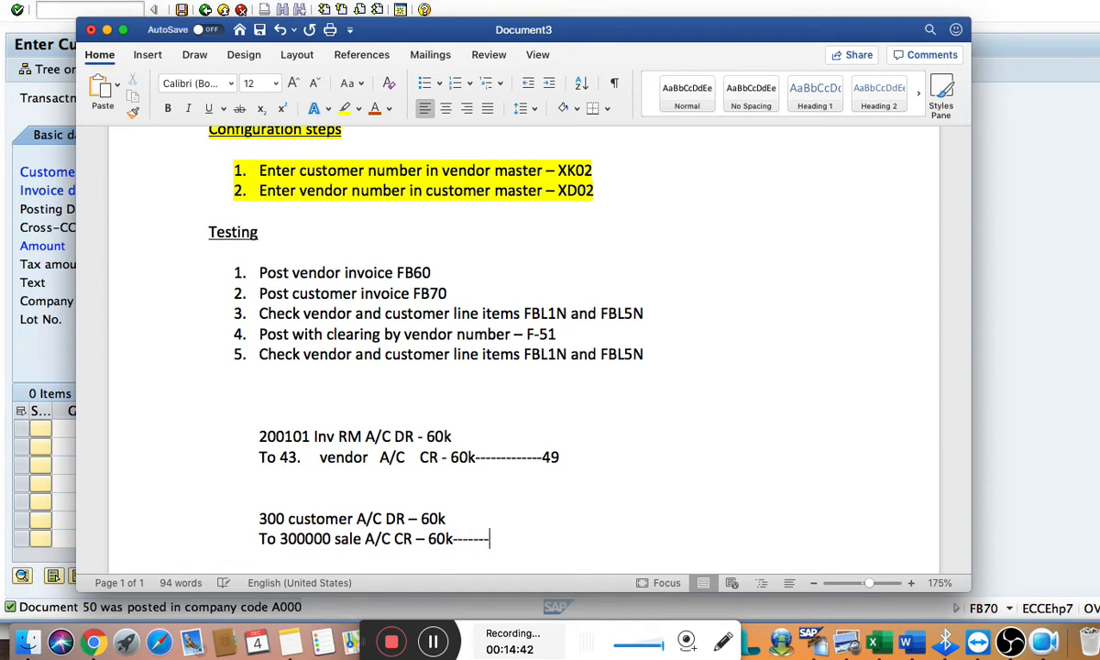
type("-------50")
key("super+Tab")
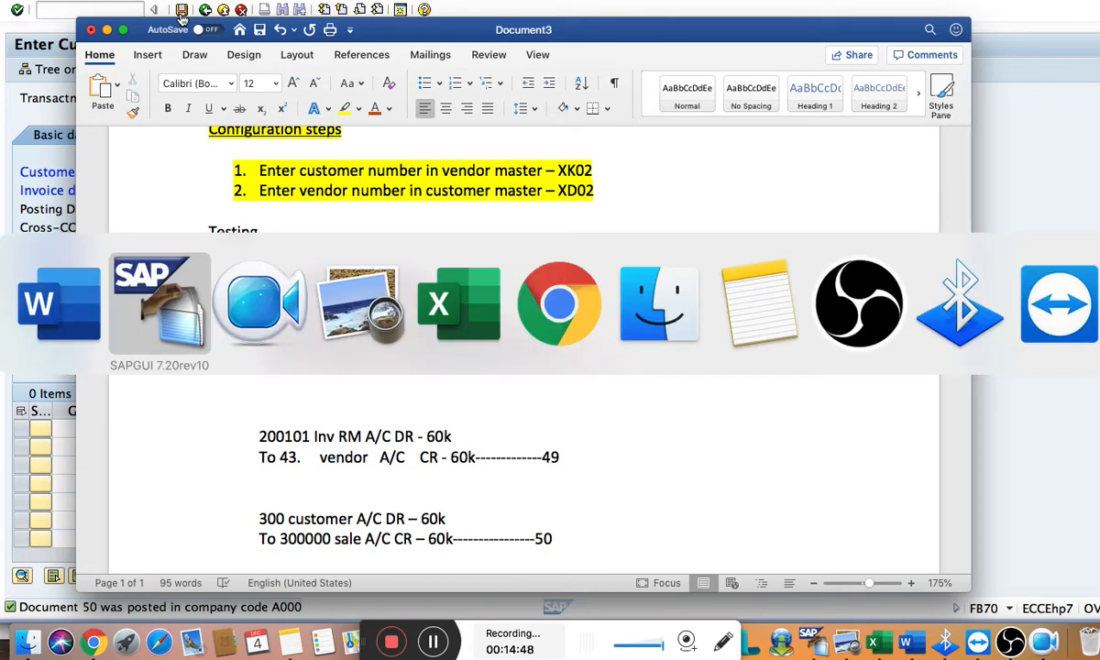
key("super+Tab")
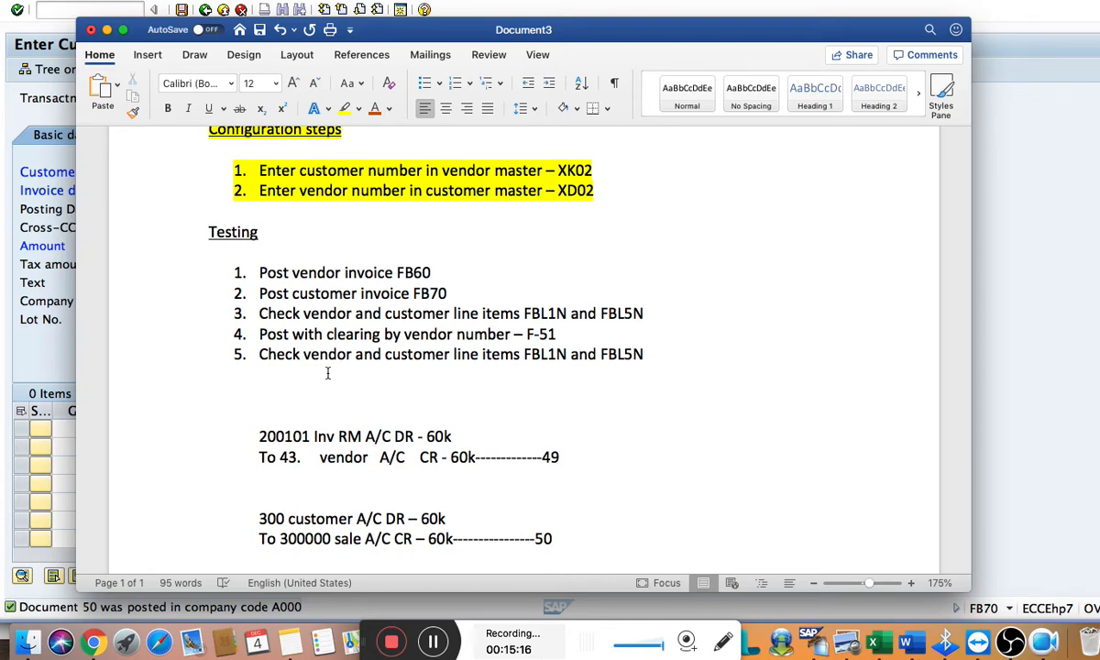
Start transaction FBL1N in SAP, display the vendor's open line items for company code A000 and examine their texts
key("super+Tab")
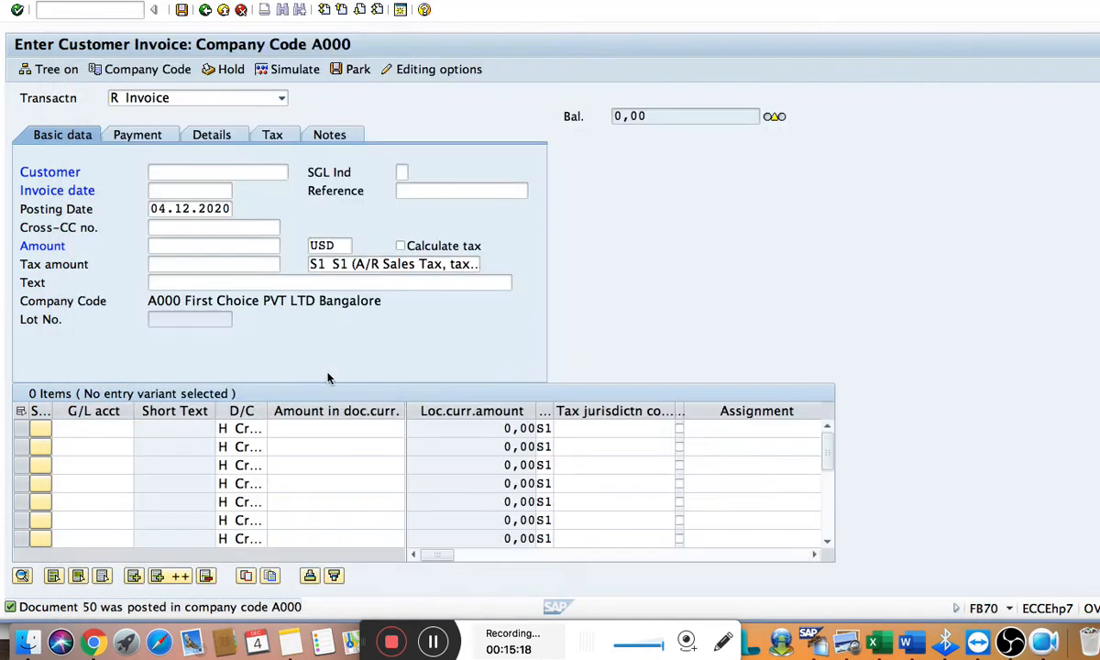
left_click(62, 14)
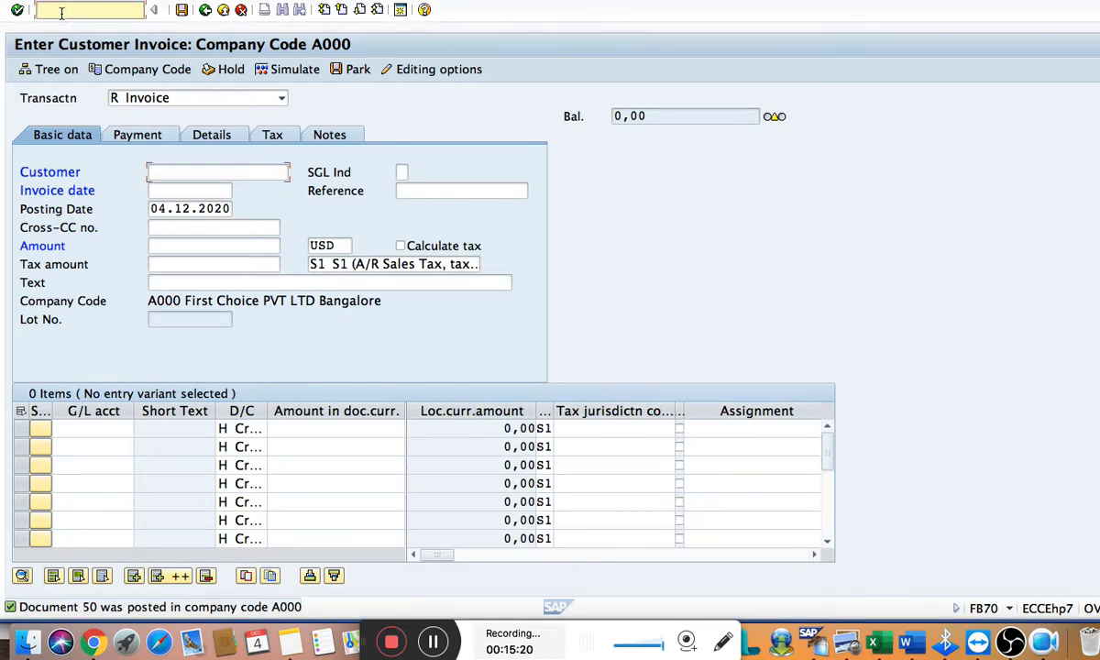
type("/nfbl")
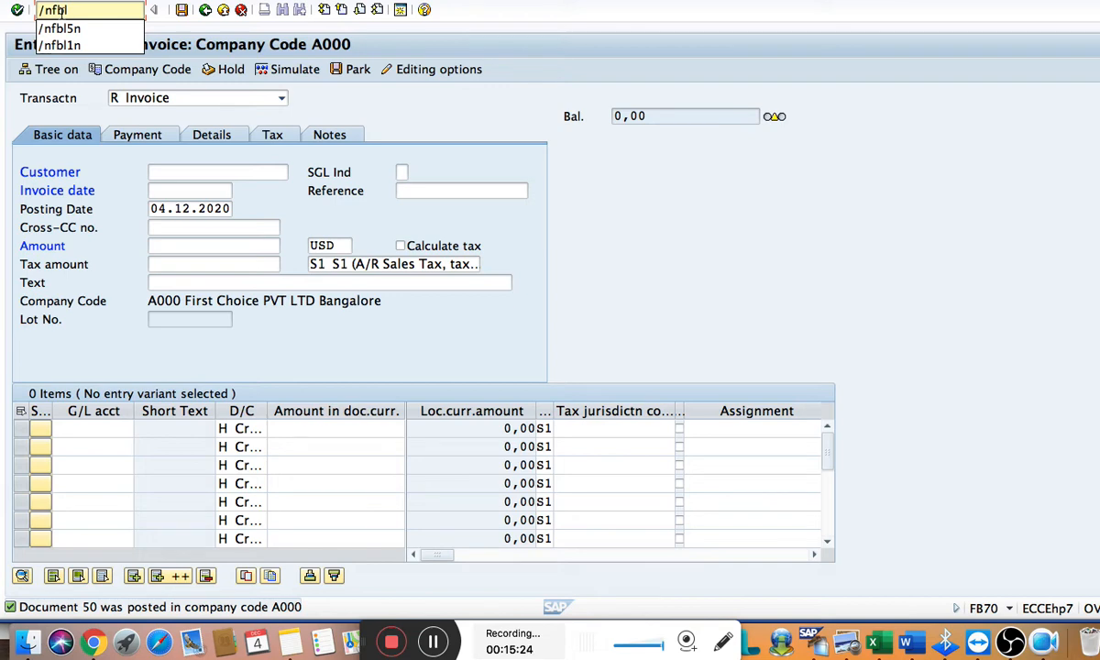
type("1n")
key("Return")
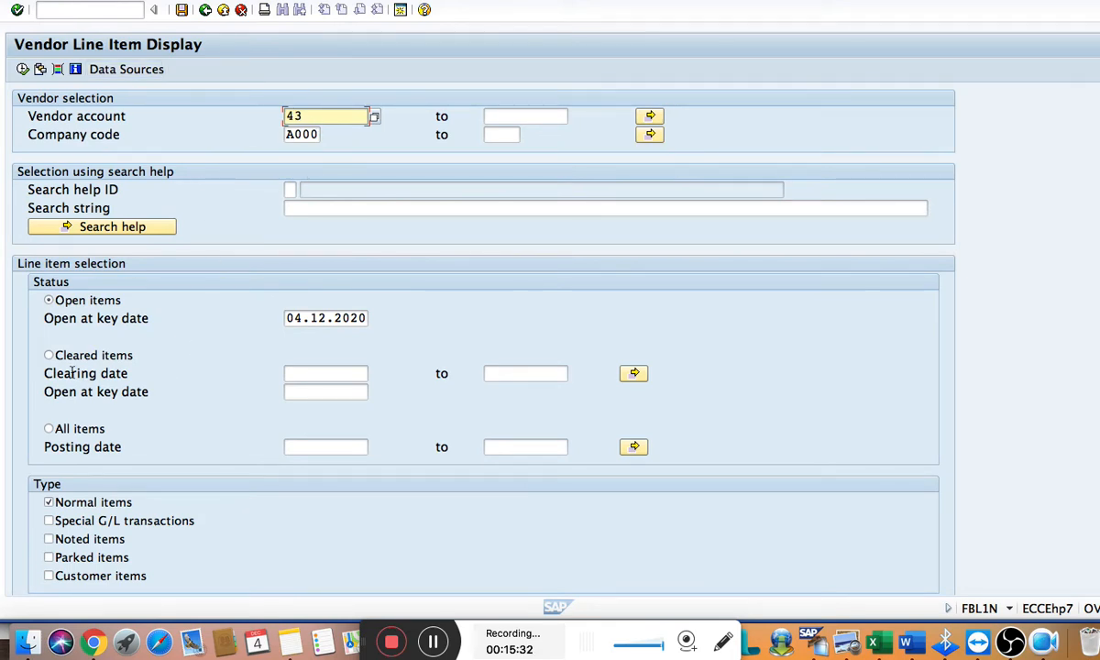
left_click(22, 69)
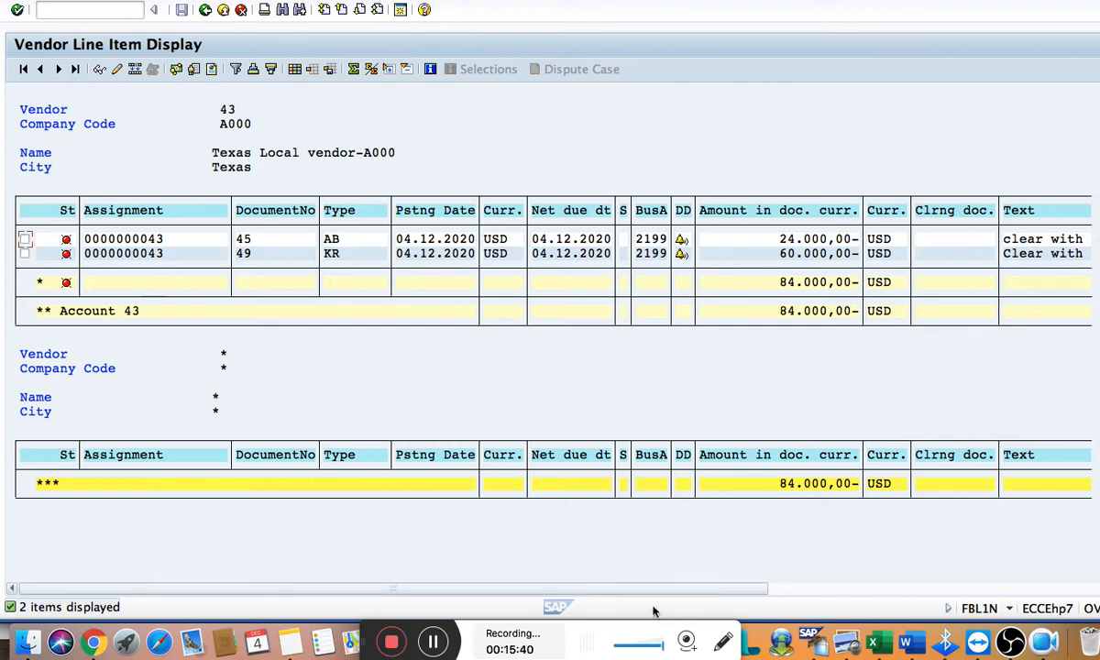
left_click_drag(669, 594, 770, 607)
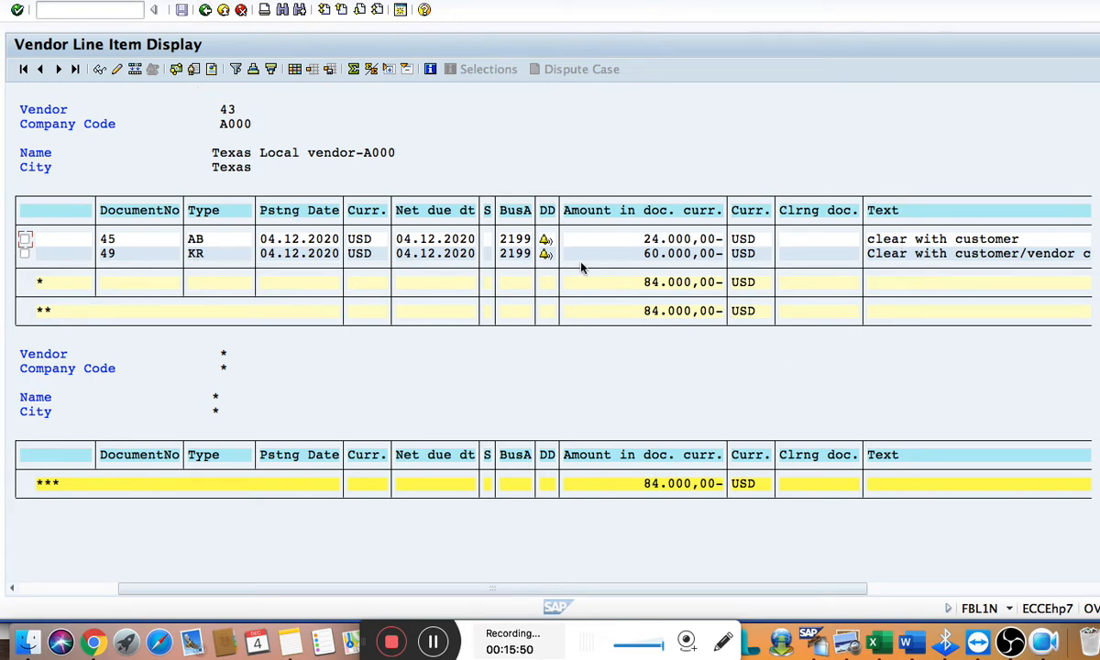
Return to the selection, include customer items, display the combined open items and compare them with the entries noted in Word
left_click(207, 13)
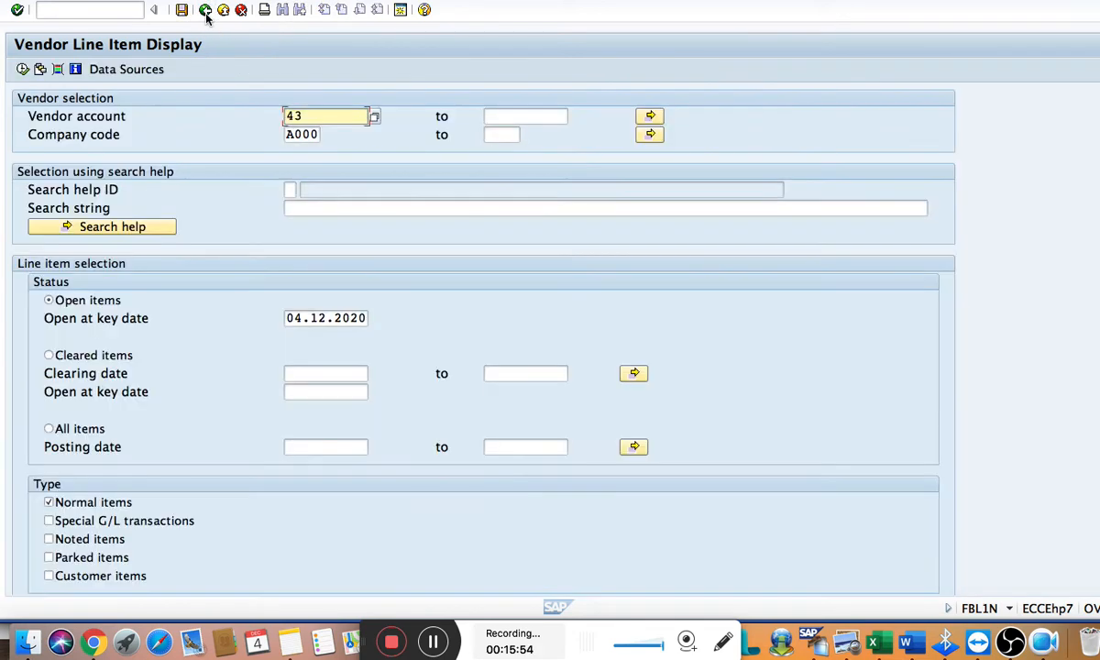
left_click(70, 579)
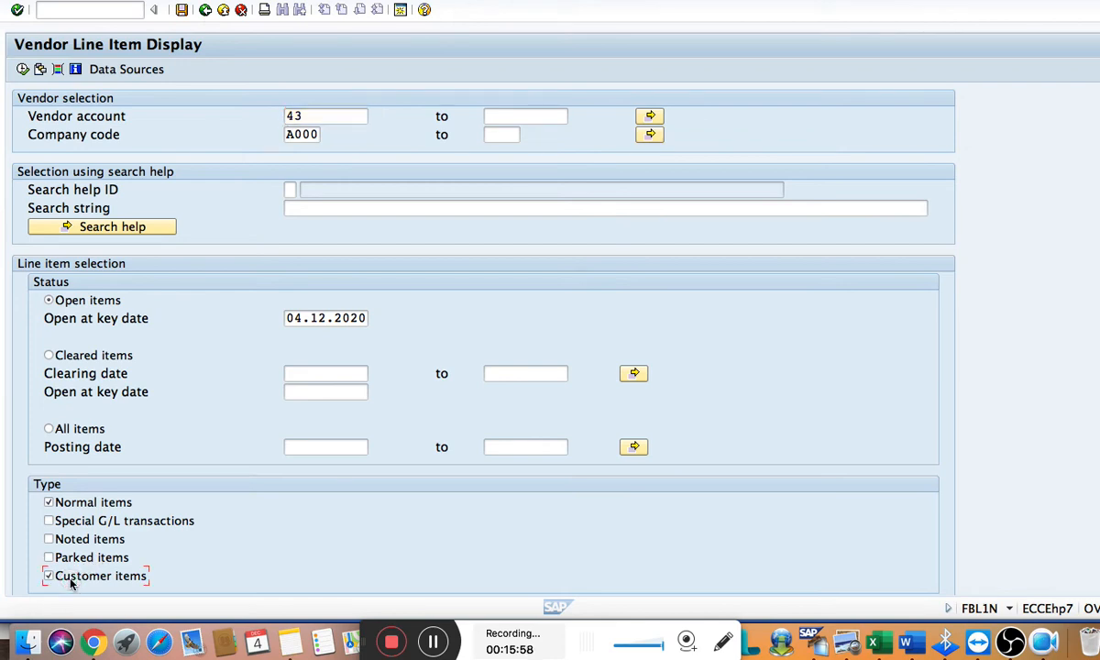
left_click(48, 575)
left_click(22, 73)
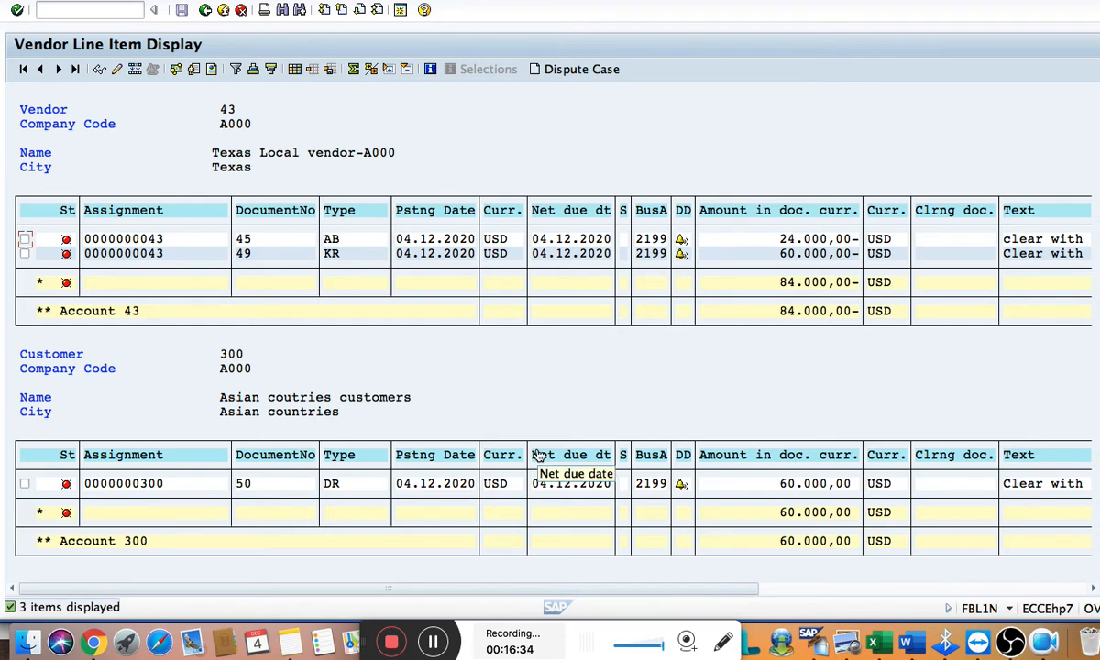
key("super+Tab")
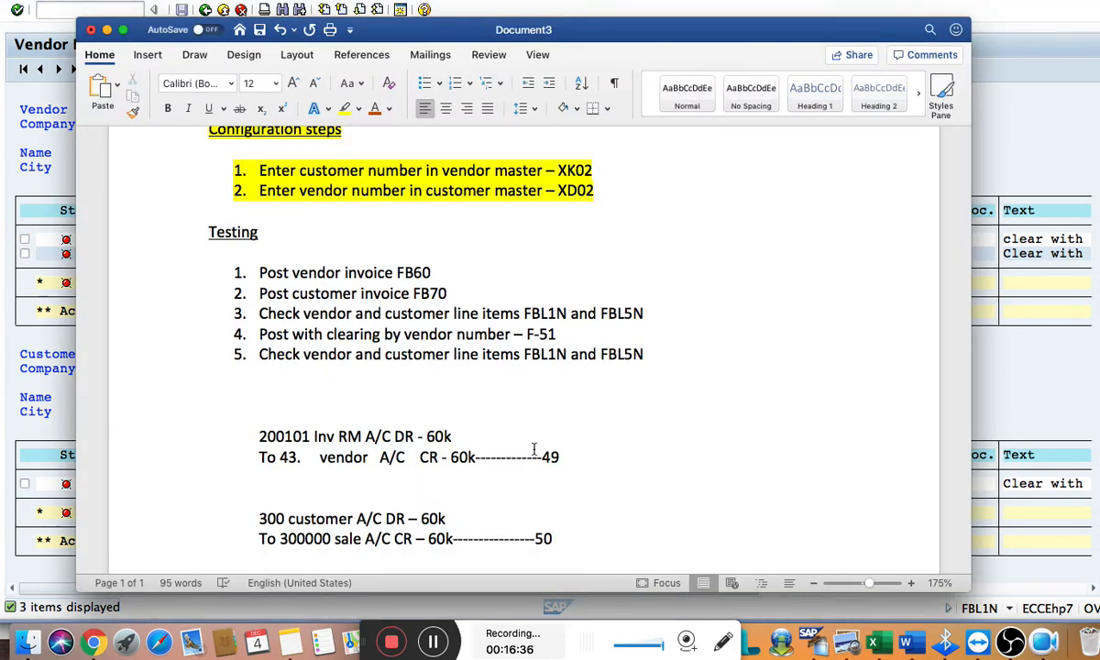
scroll(454, 445, "down", 1)
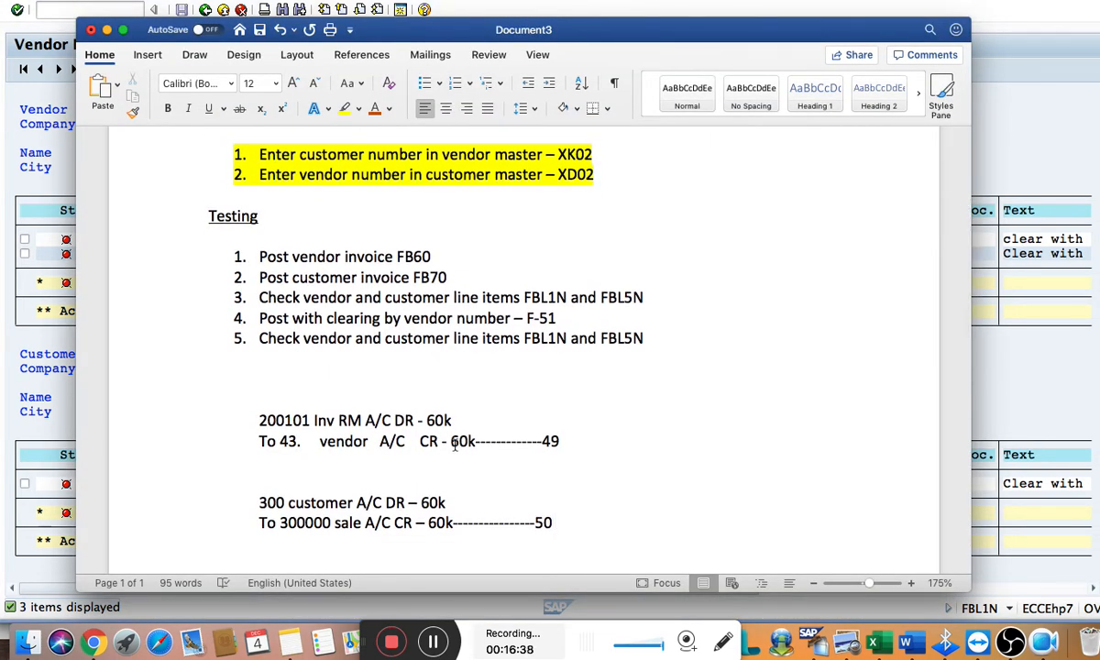
key("super+Tab")
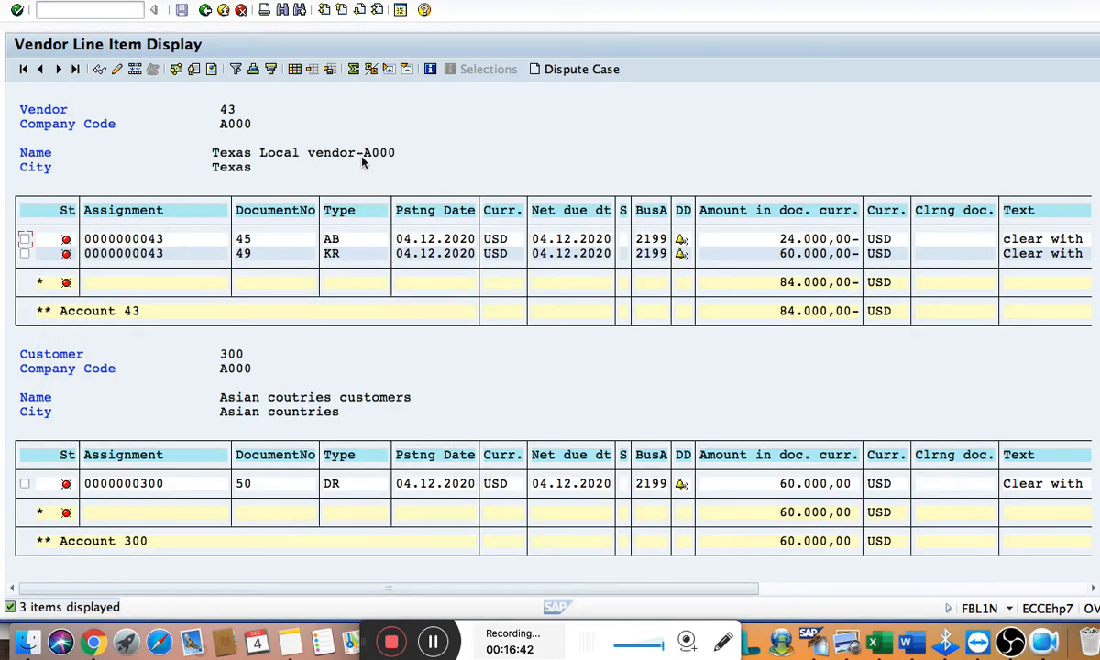
Open a second SAP session and expand Accounting in the SAP Easy Access tree
left_click(401, 9)
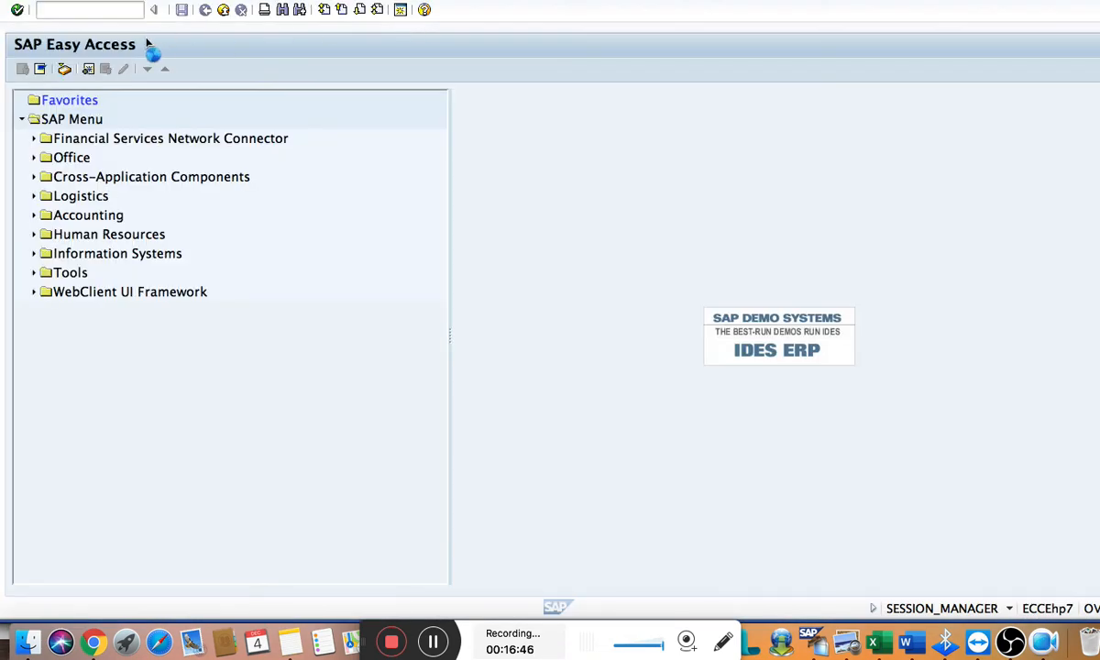
left_click(87, 11)
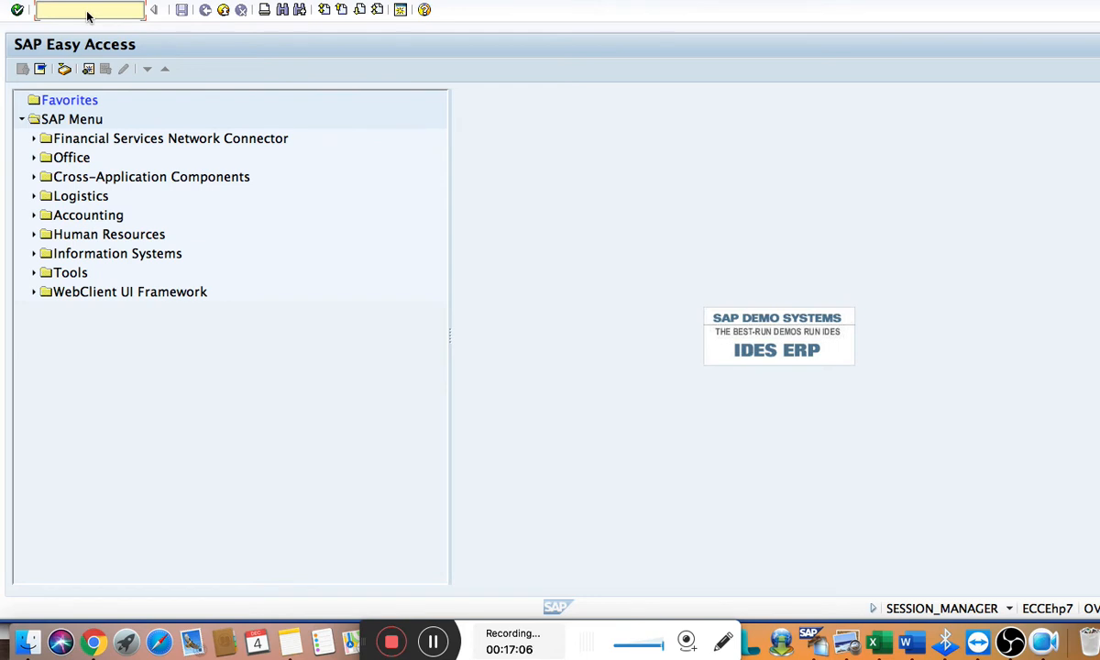
left_click(33, 215)
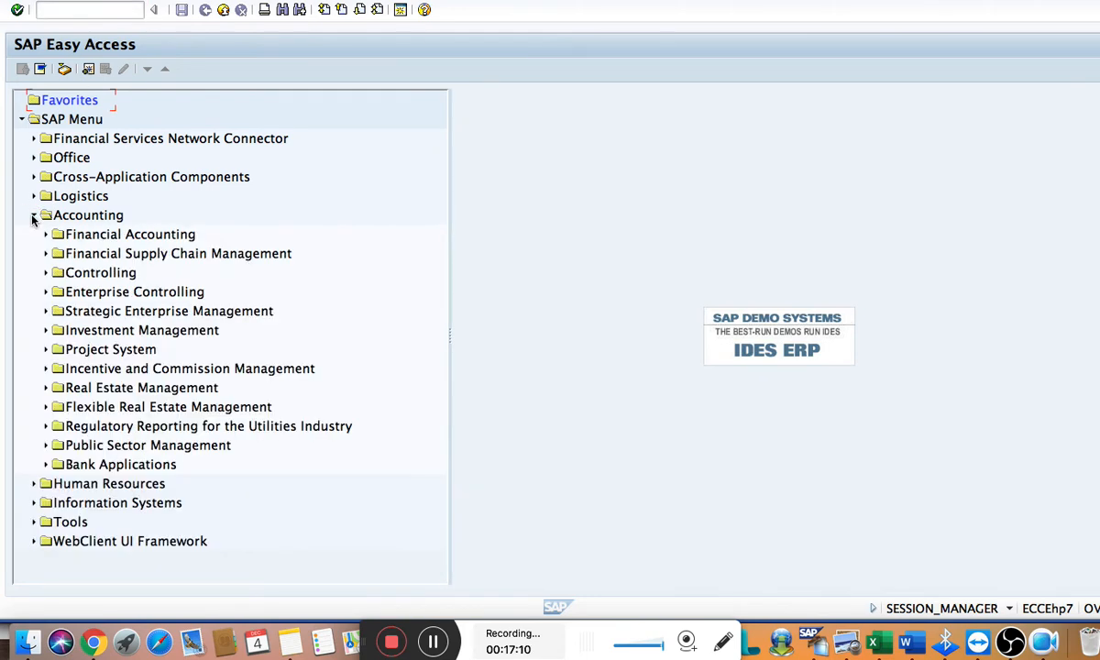
Switch back to the vendor line item session and rerun the open item display with customer items included
key("ctrl+Down")
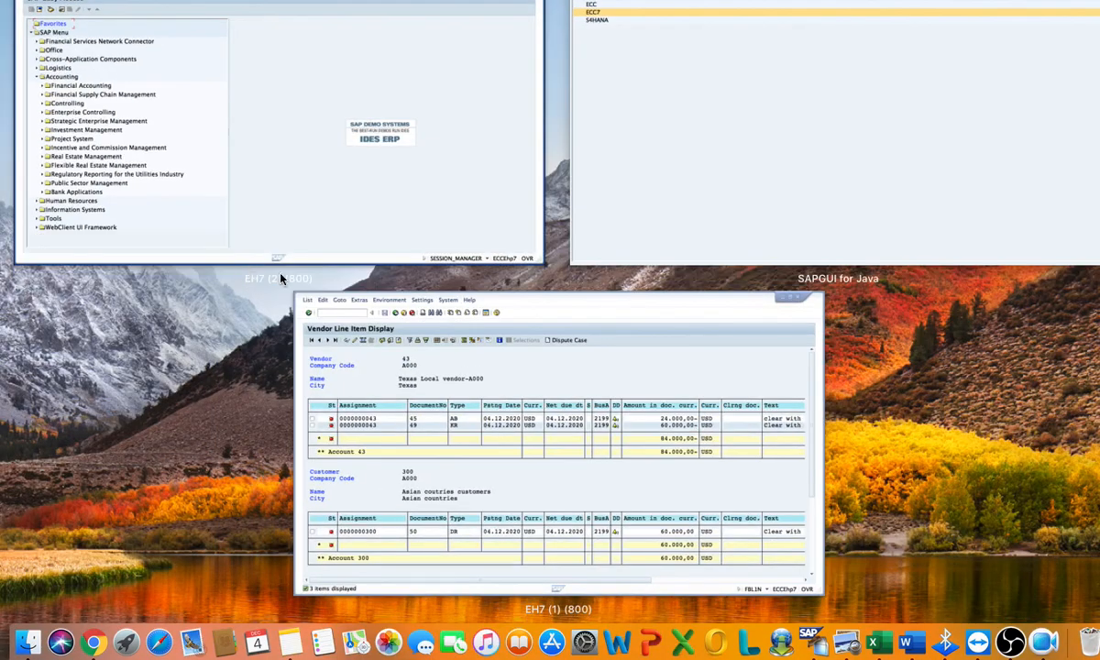
left_click(488, 420)
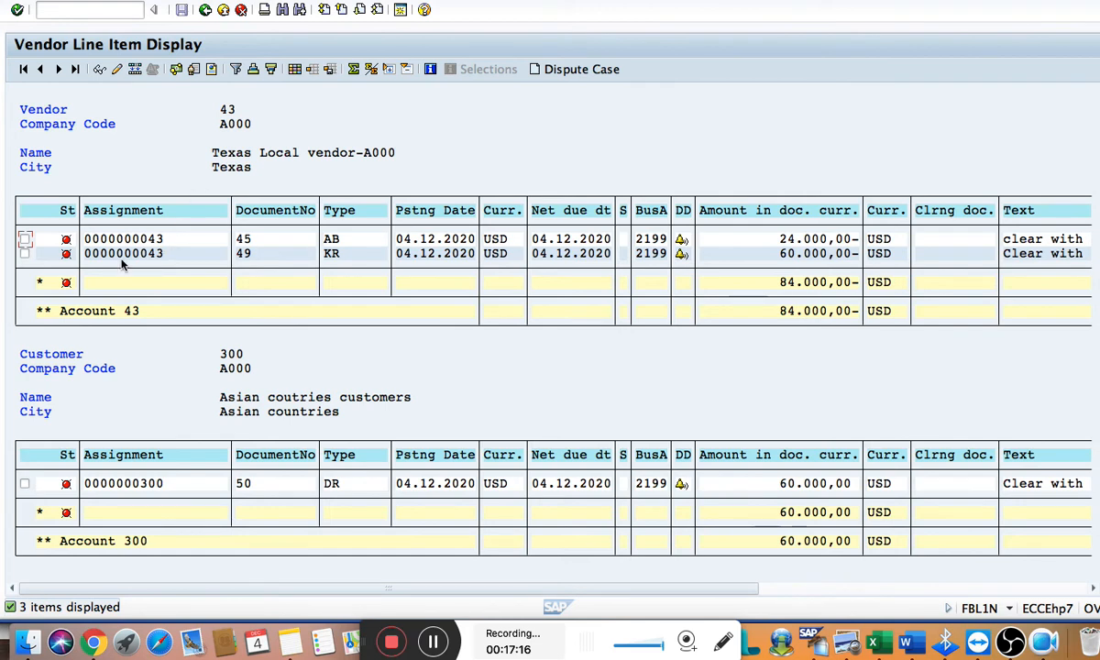
left_click(202, 11)
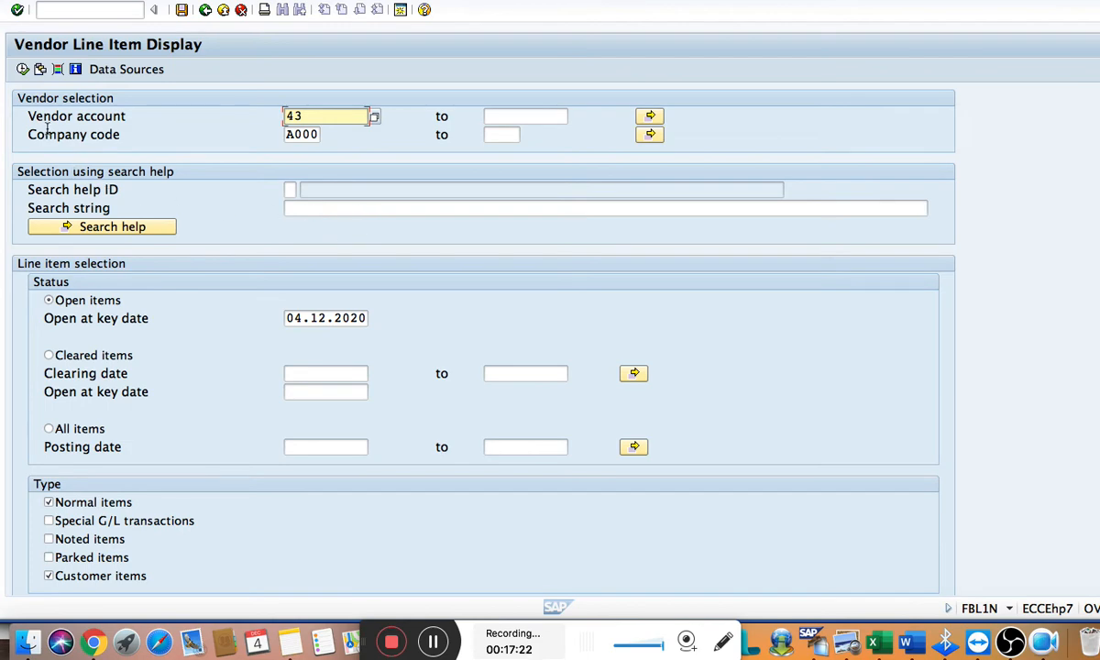
left_click(23, 69)
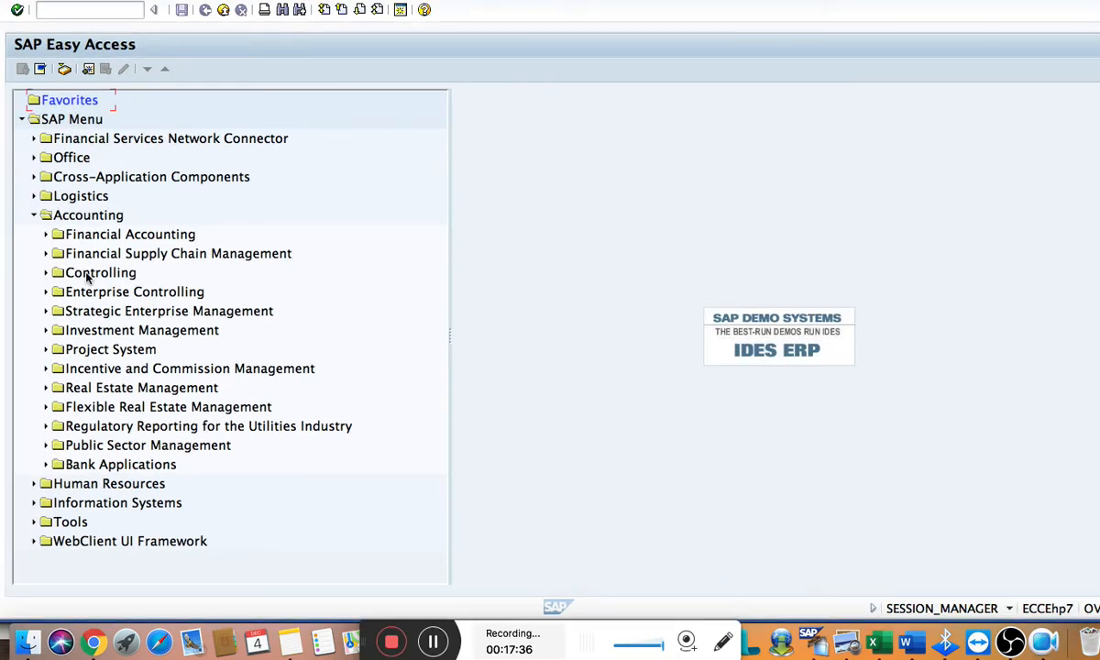
In the new session, start F-51 With Clearing from Financial Accounting, Accounts Payable, Document Entry, Other
left_click(46, 234)
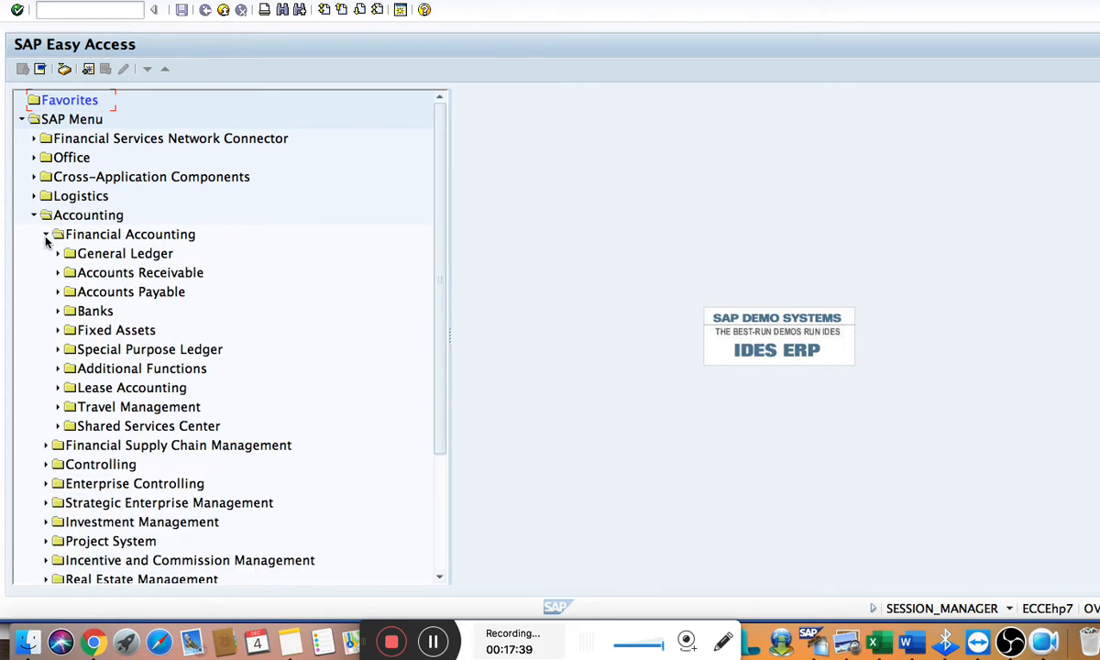
left_click(58, 292)
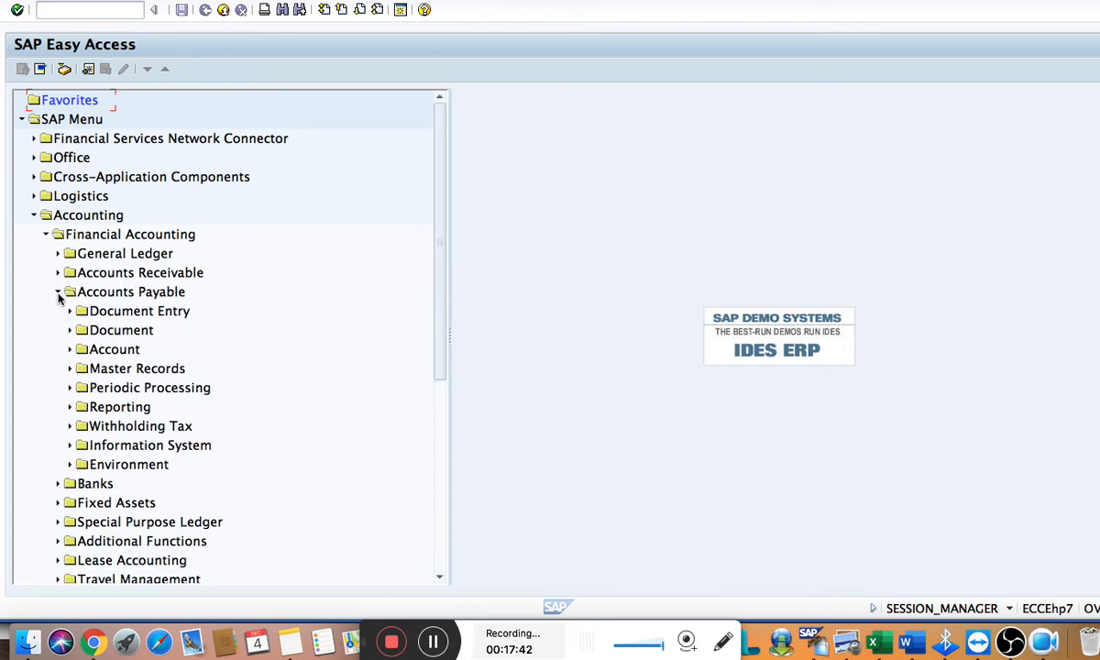
left_click(69, 310)
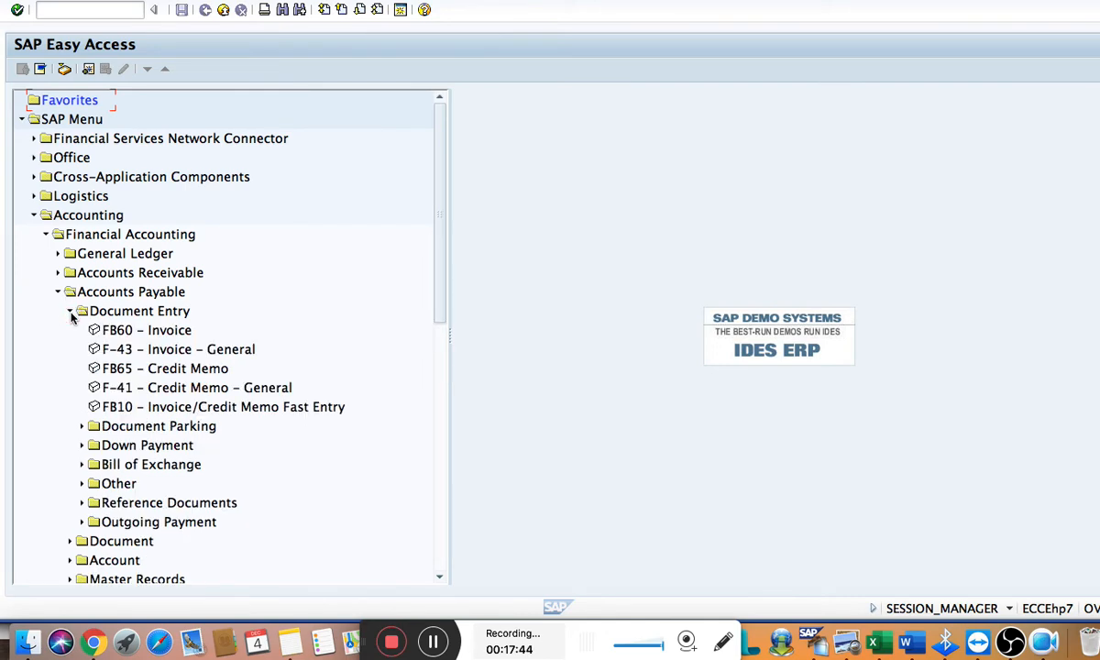
scroll(103, 413, "down", 5)
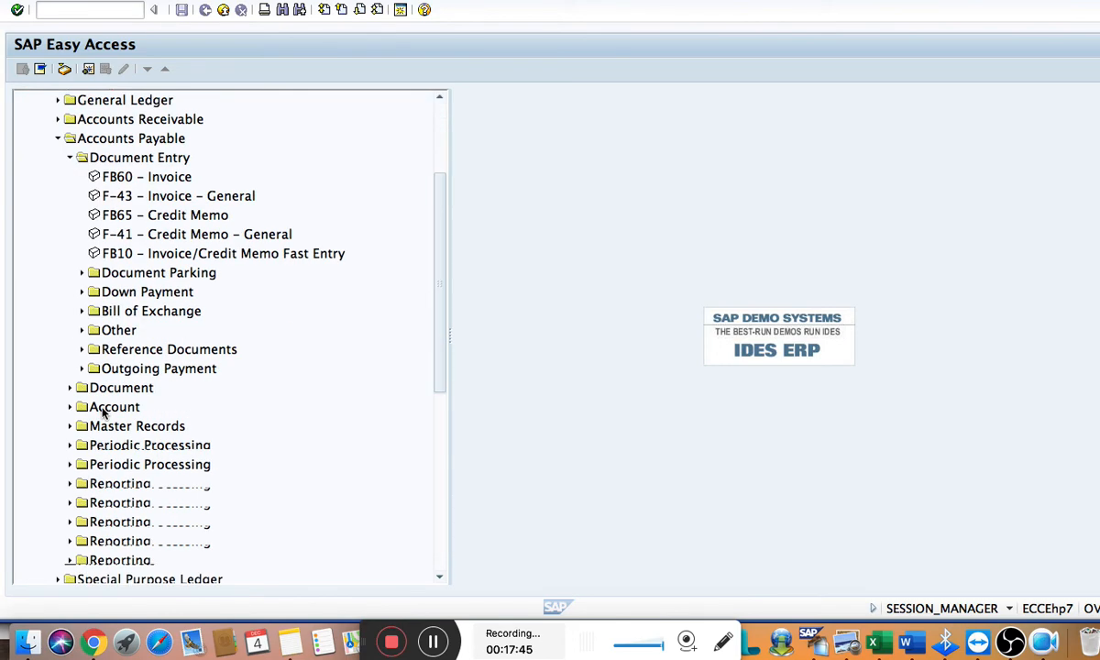
left_click(81, 329)
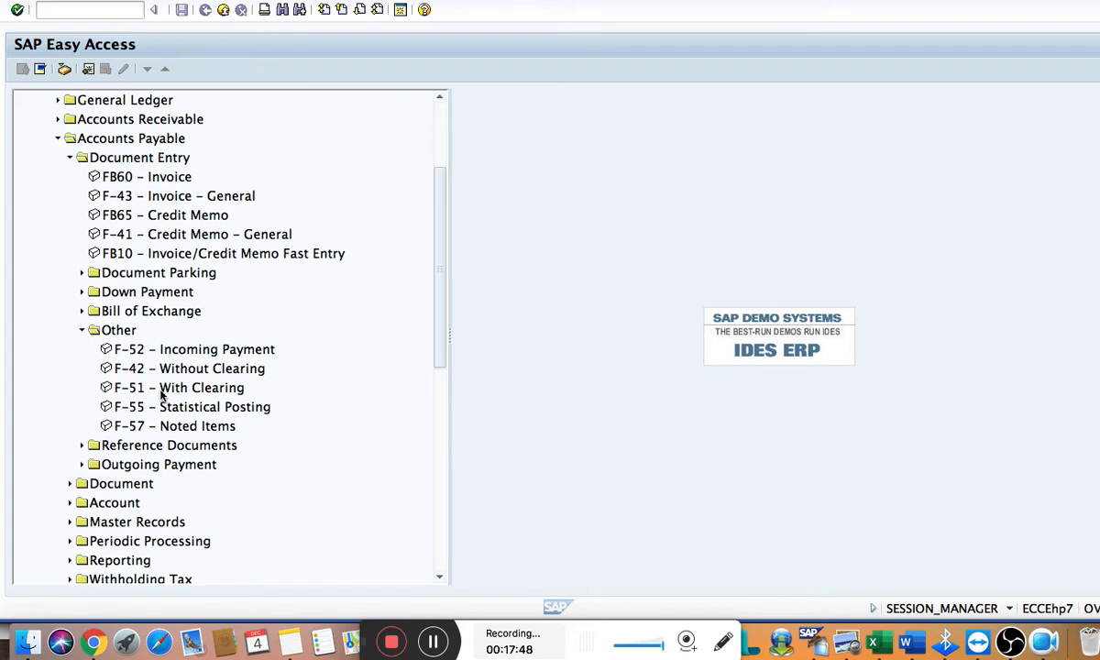
left_click(173, 387)
left_click(173, 388)
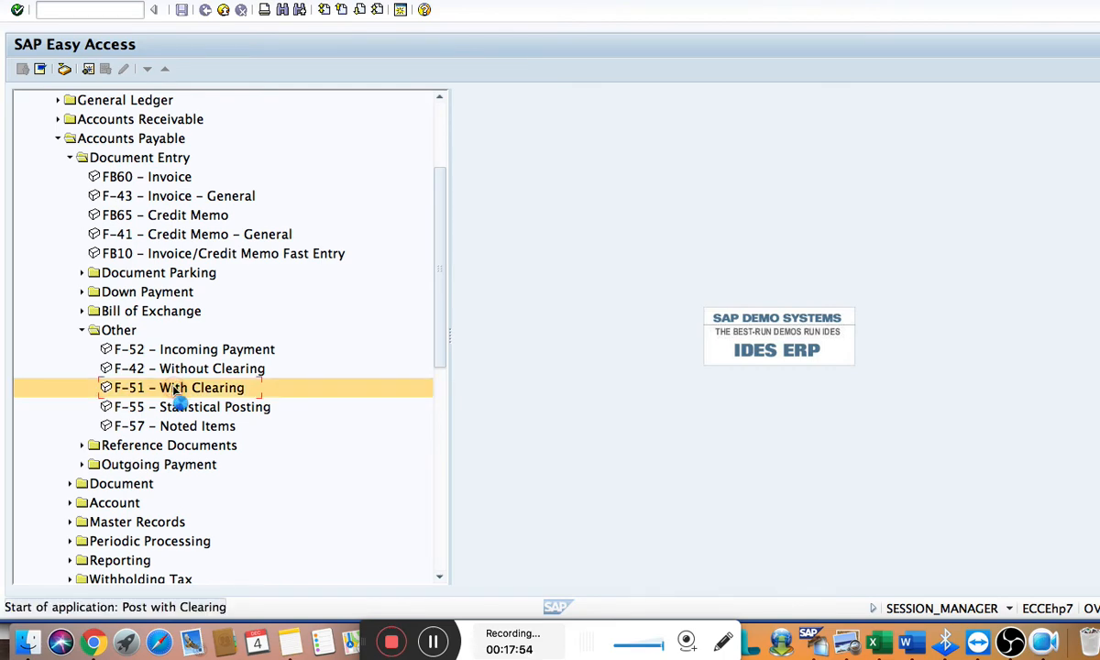
Check the testing steps in Word, then return to the F-51 header in SAP and set the document date to 04.12.2020
key("super+Tab")
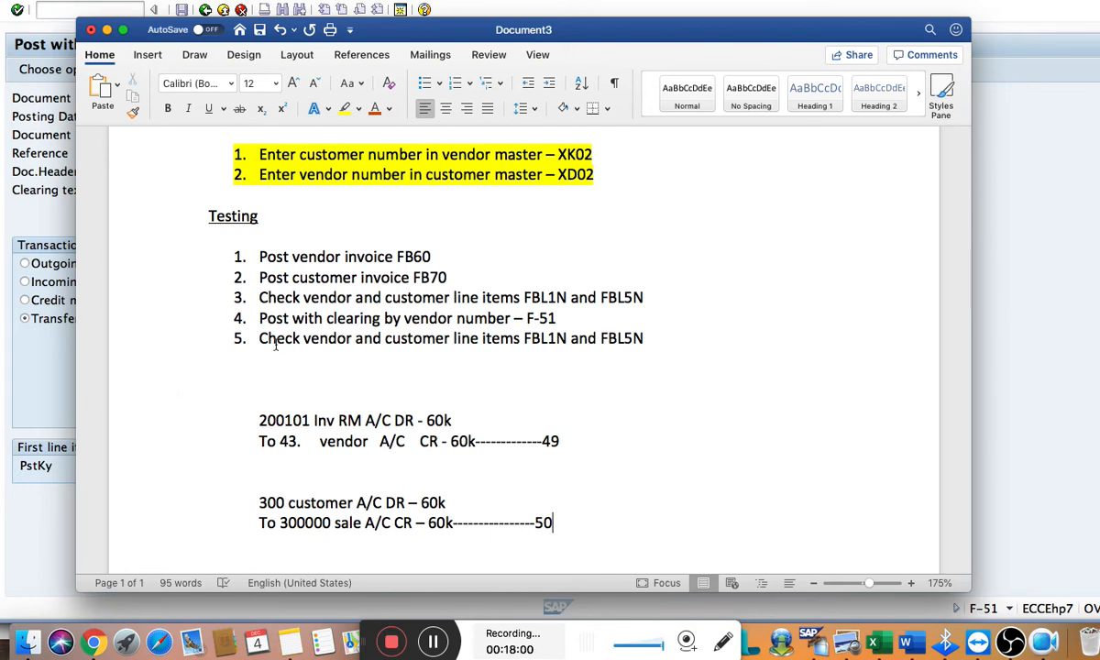
key("super+Tab")
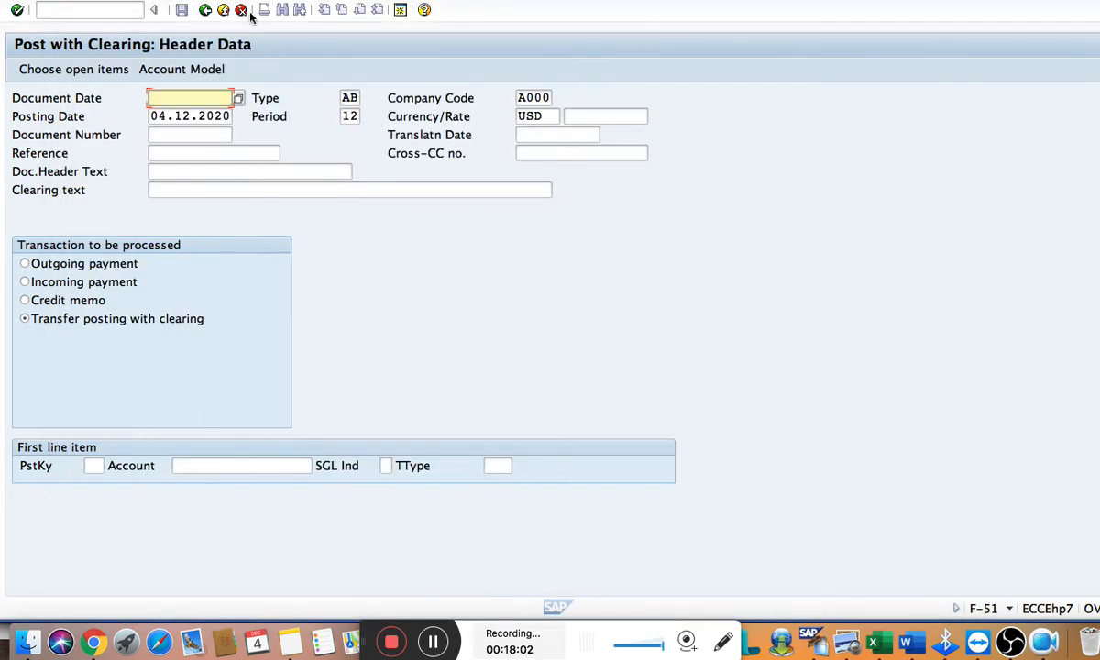
type("0")
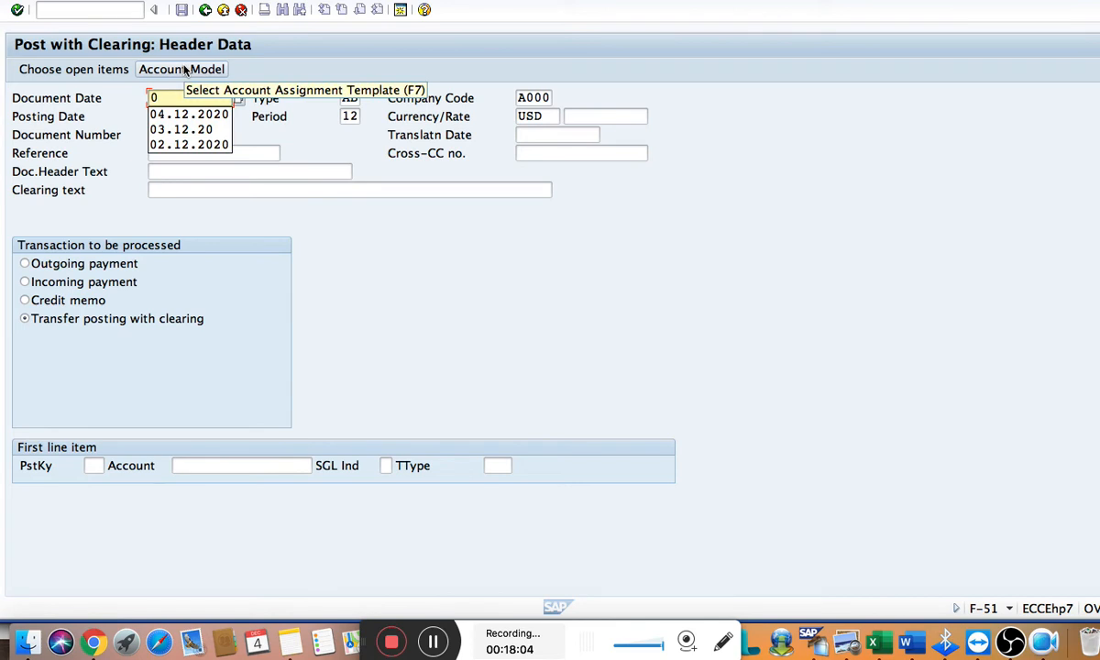
key("Down")
key("Return")
key("Tab")
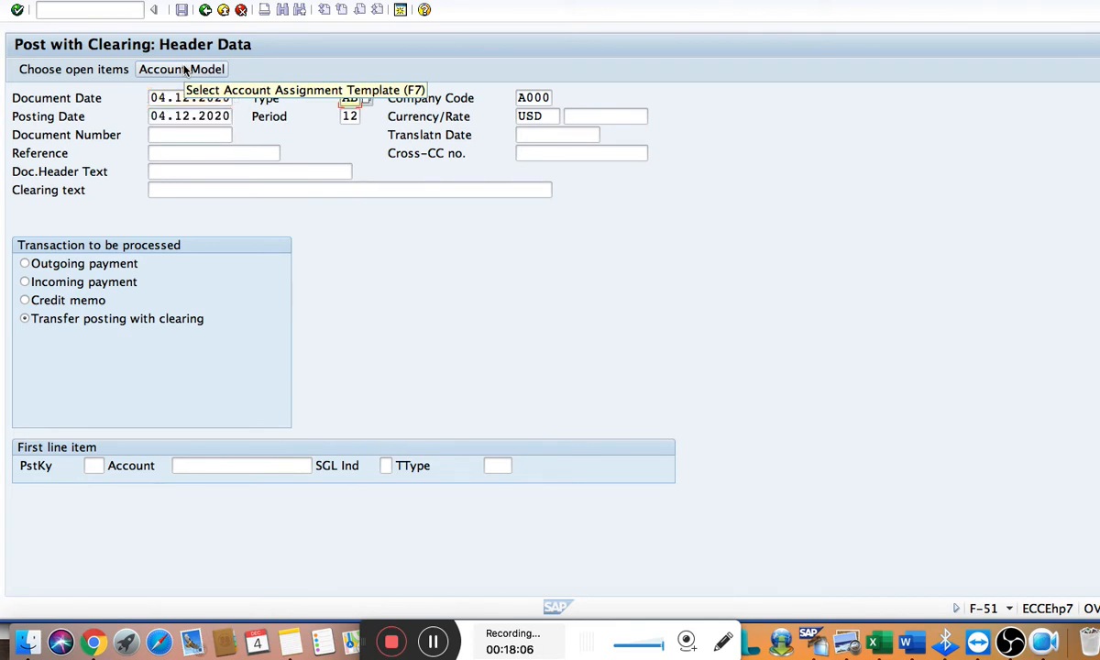
key("Tab")
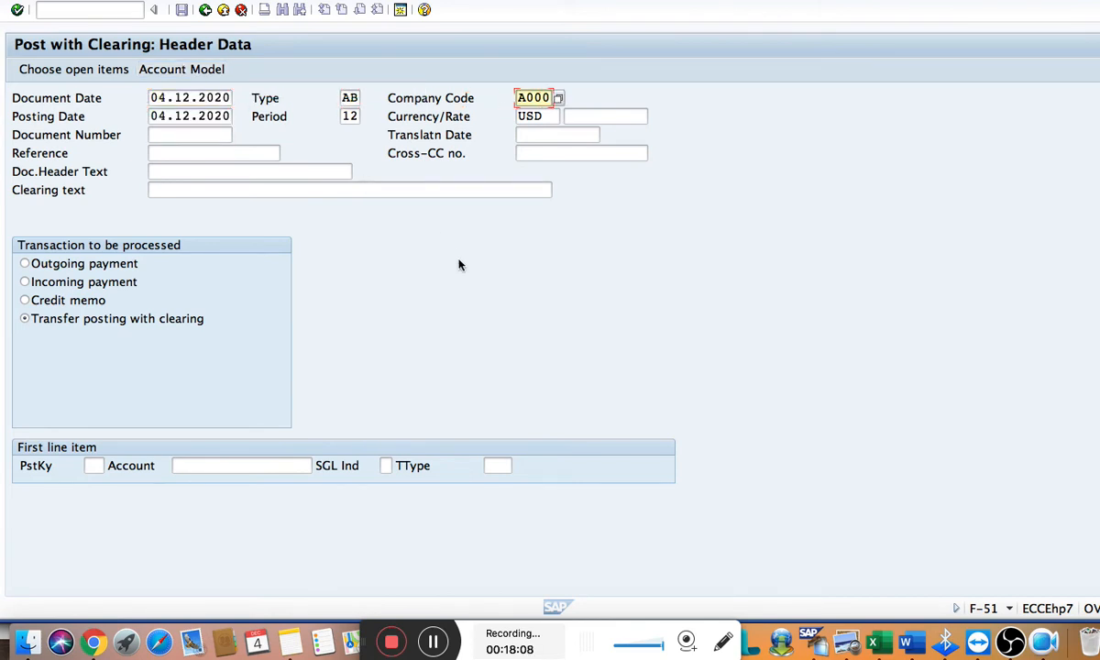
key("Tab")
key("Tab")
key("Tab")
key("Tab")
key("Tab")
key("Tab")
key("Tab")
key("Tab")
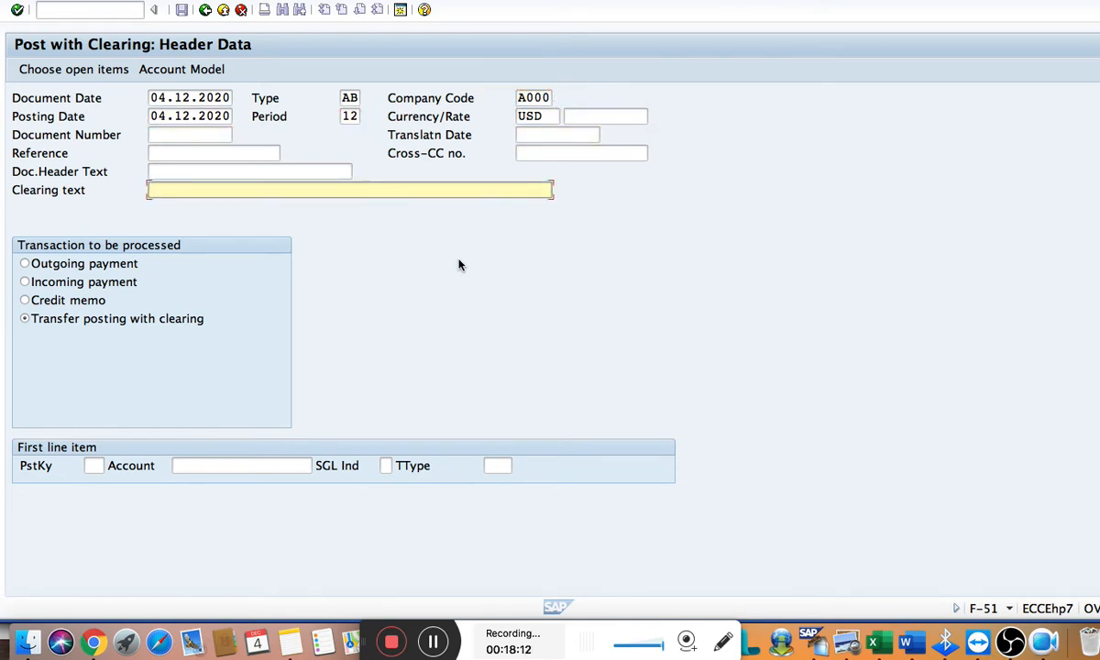
Enter "clear vendor/customer concept" as the clearing text in the Post with Clearing header
type("c")
key("Down")
key("Return")
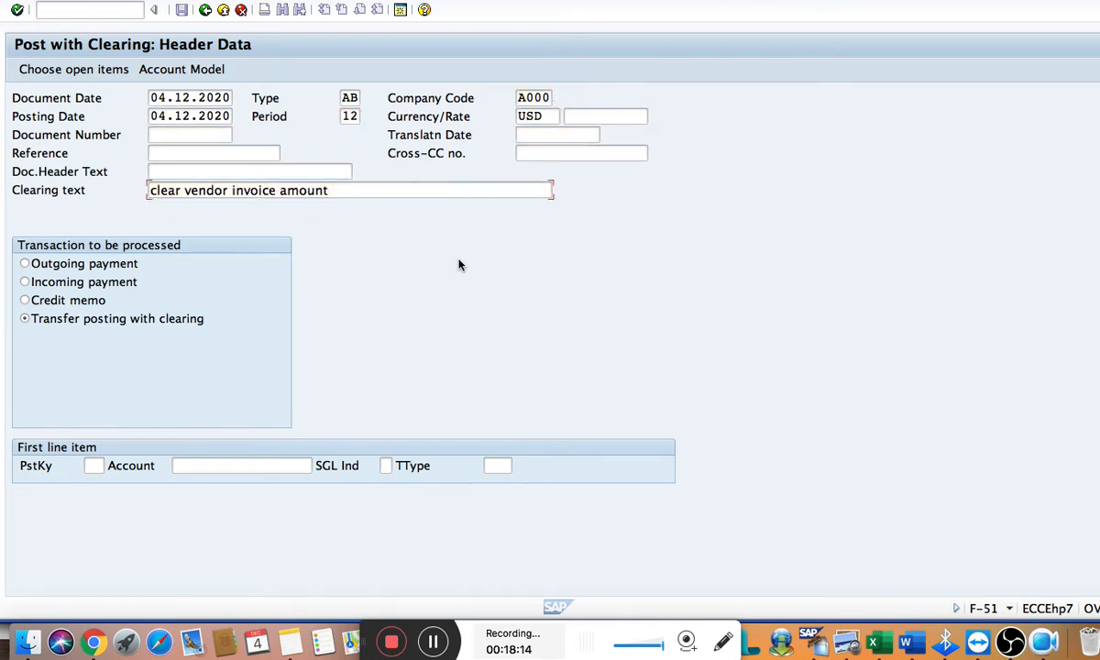
key("Tab")
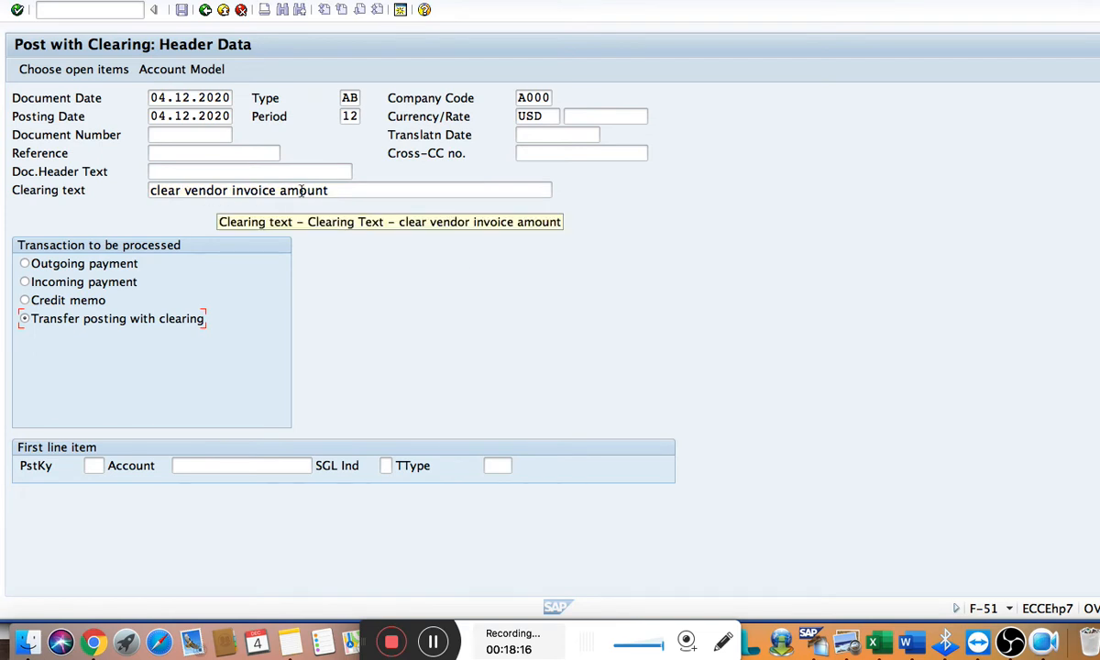
left_click(335, 191)
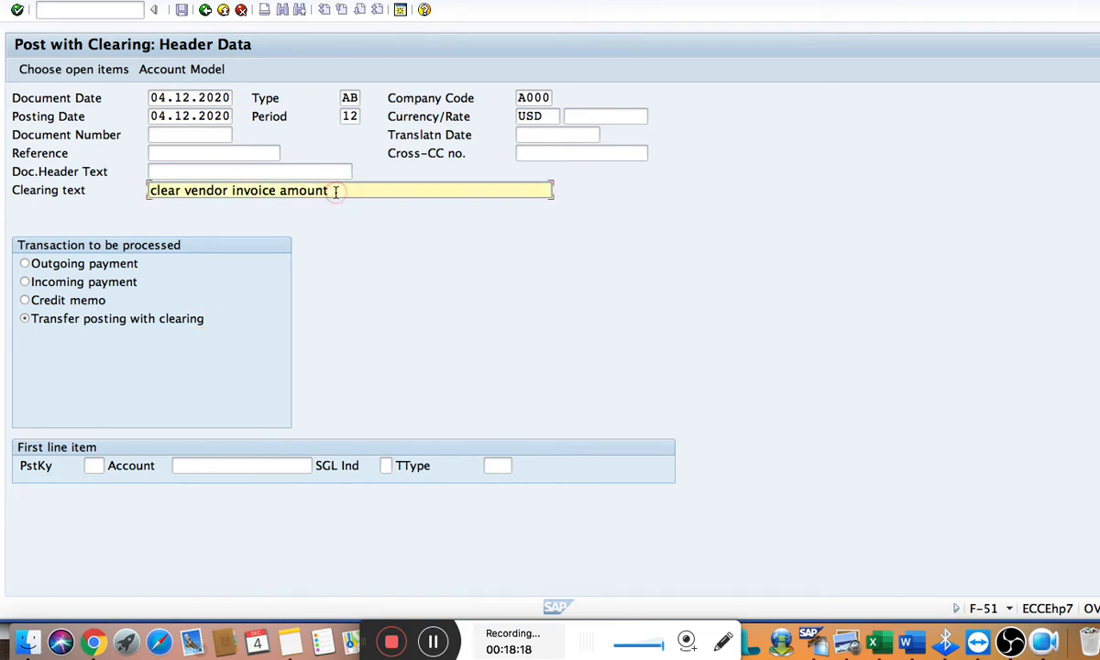
key("BackSpace")
key("BackSpace")
key("BackSpace")
key("BackSpace")
key("BackSpace")
key("BackSpace")
key("BackSpace")
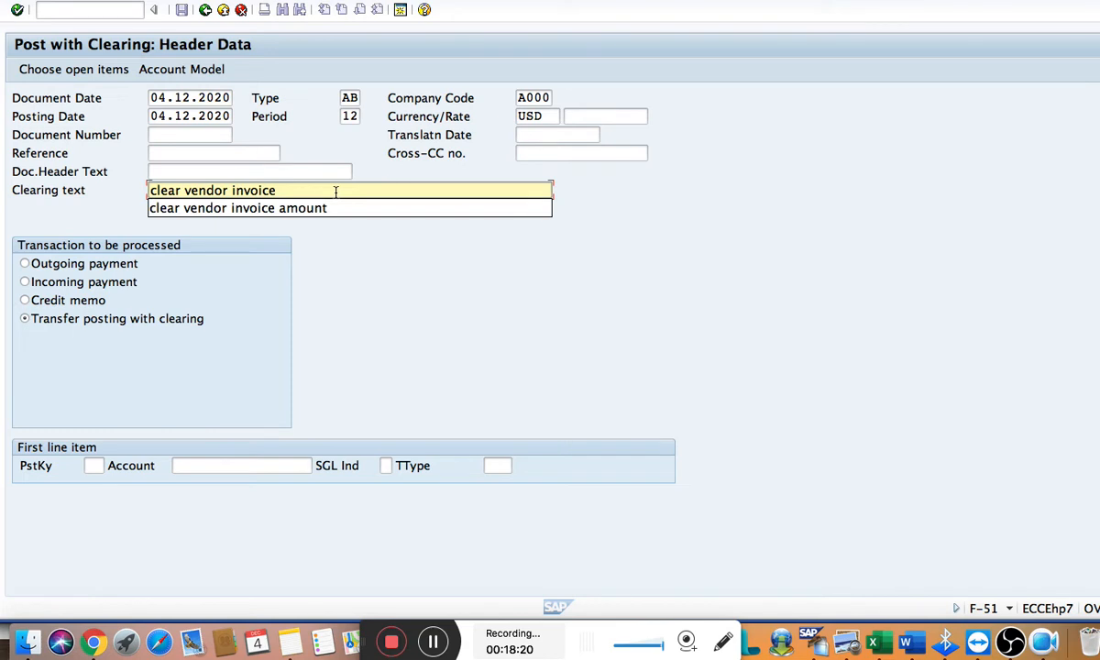
key("BackSpace")
key("BackSpace")
key("BackSpace")
key("BackSpace")
key("BackSpace")
key("BackSpace")
key("BackSpace")
key("BackSpace")
type("/")
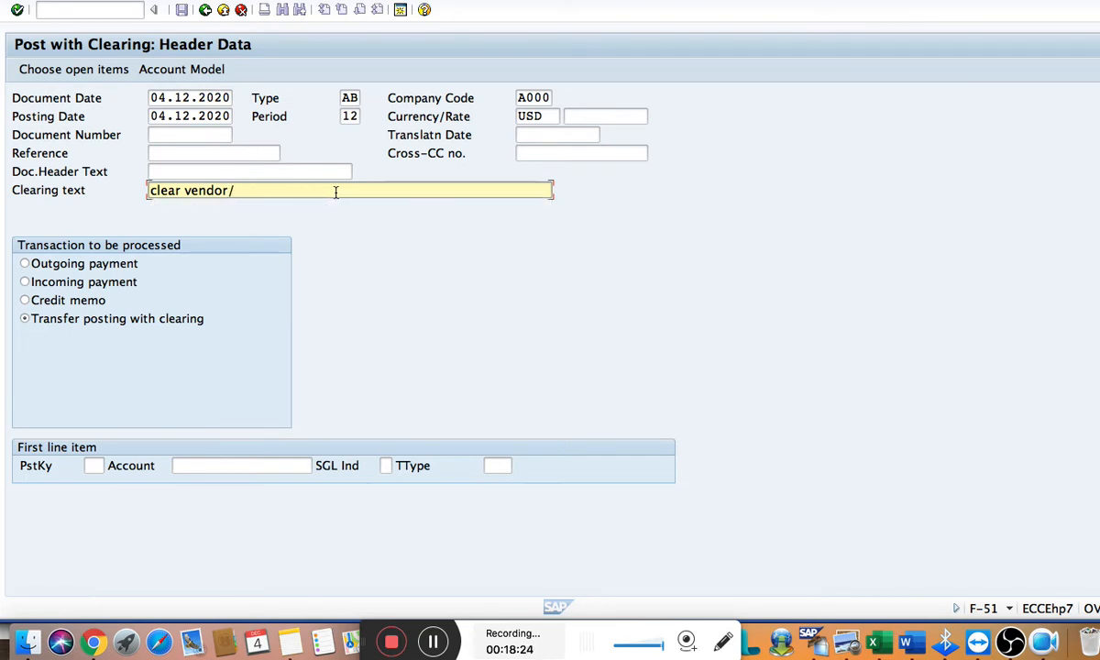
type("customer conc")
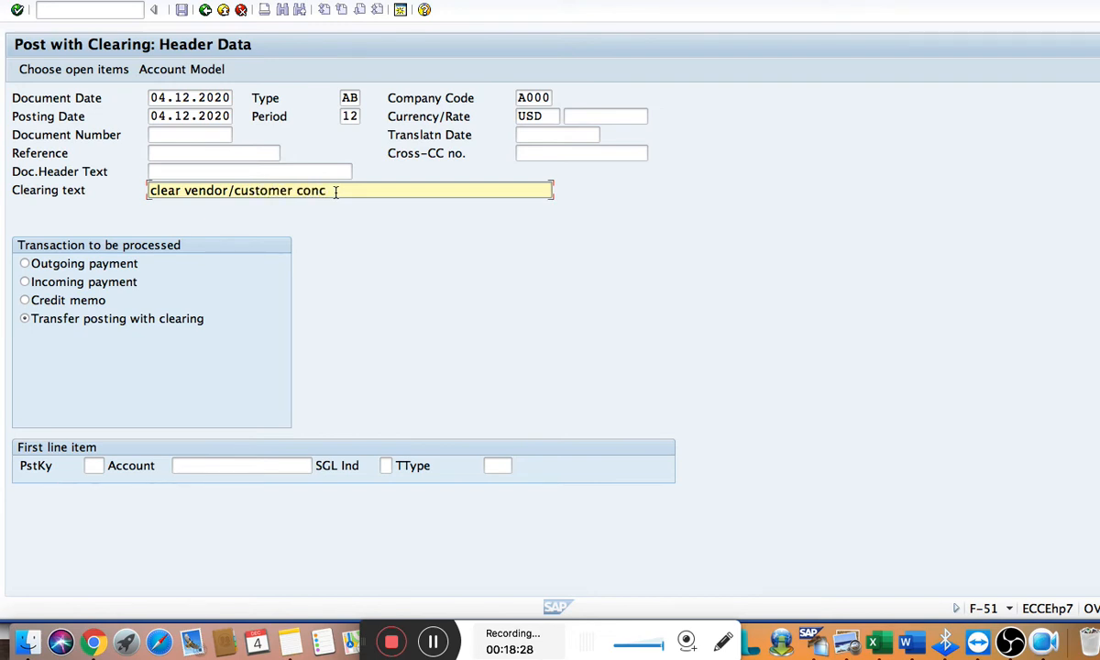
type("ept")
Set the transaction to be processed to Transfer posting with clearing and proceed to the open item selection
left_click(133, 264)
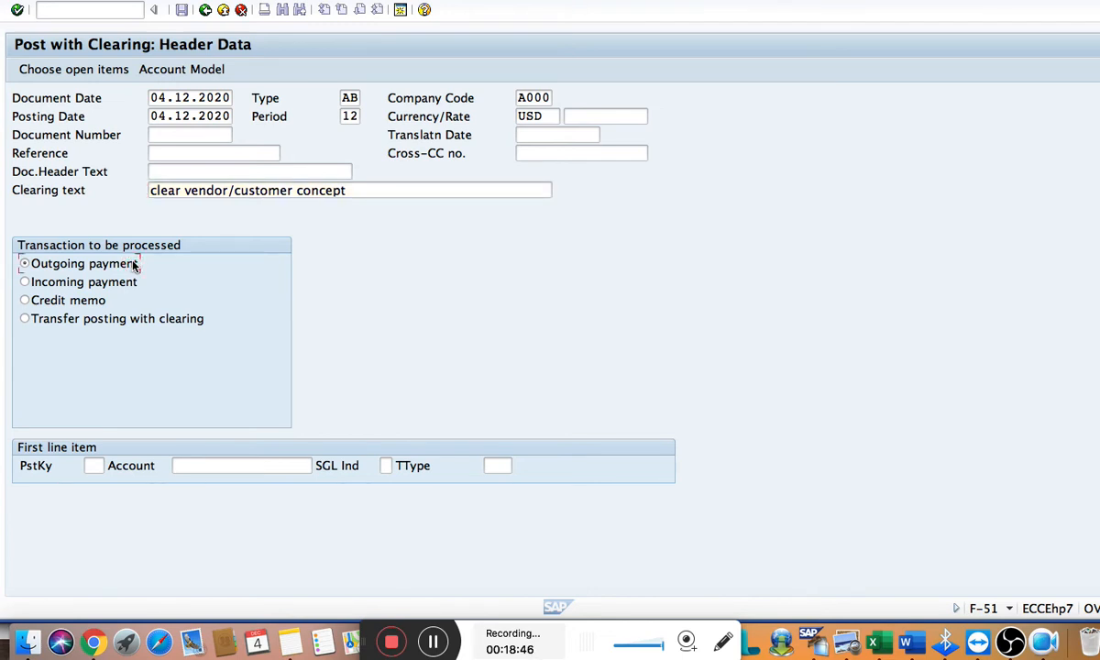
left_click(120, 287)
left_click(88, 302)
left_click(47, 319)
left_click(60, 71)
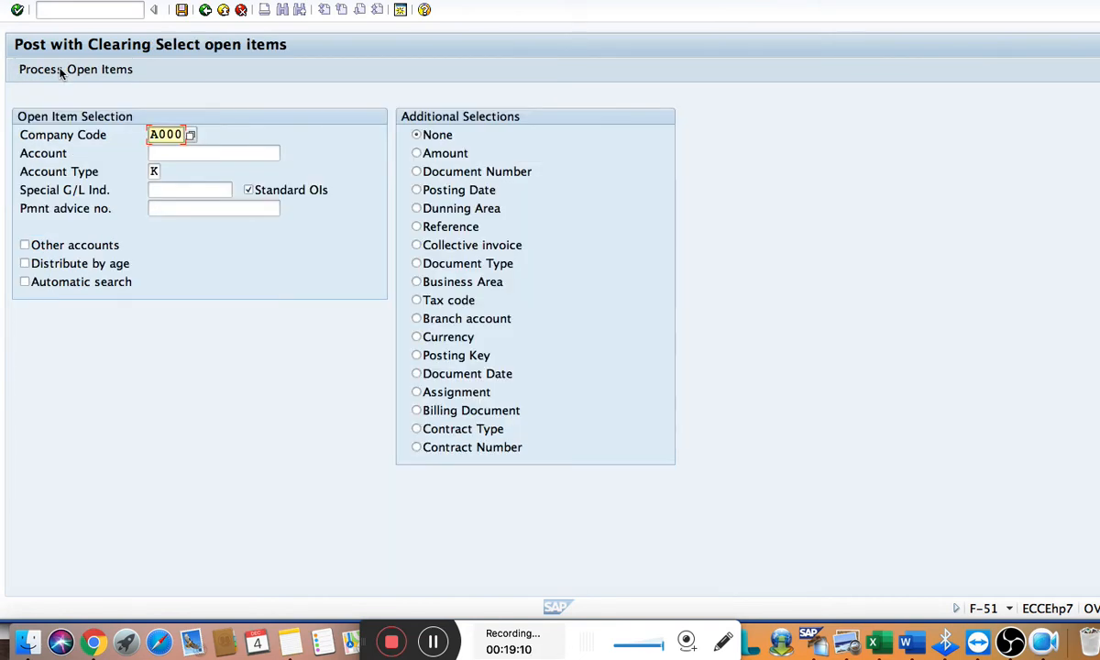
Enter the vendor's account number, keep account type K and process its open items
left_click(157, 153)
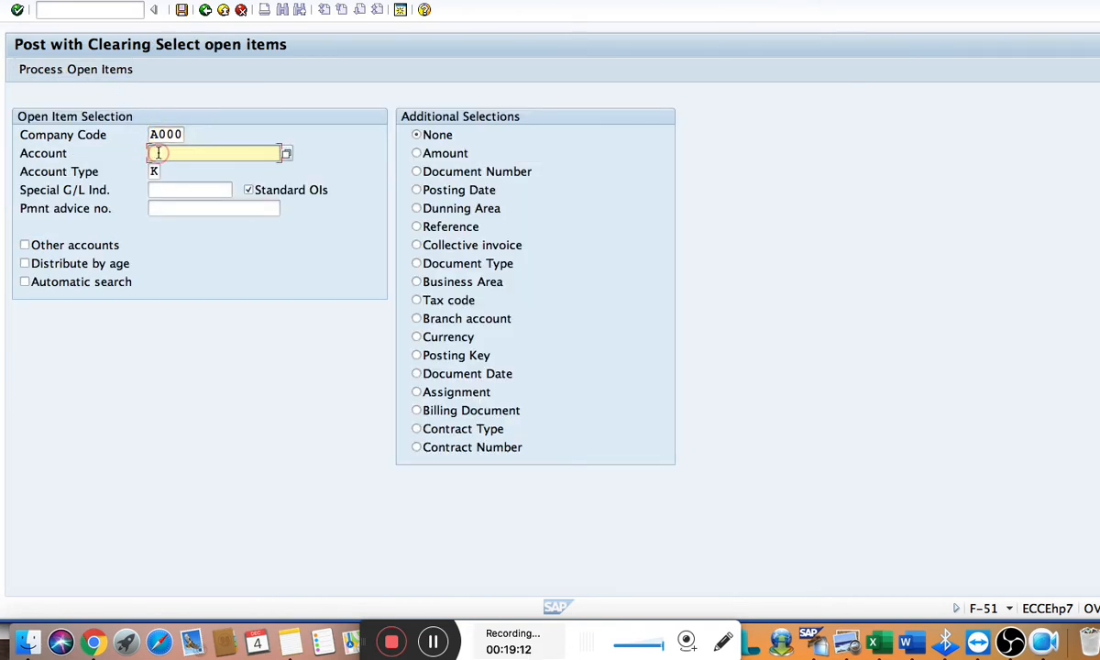
type("43")
left_click(154, 170)
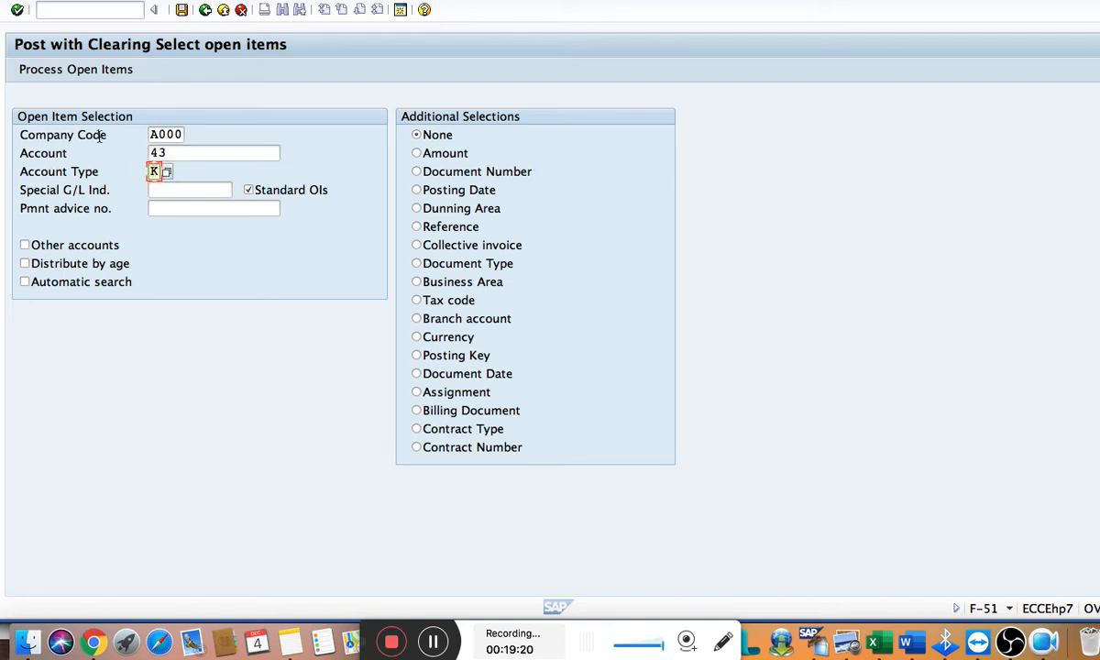
left_click(84, 77)
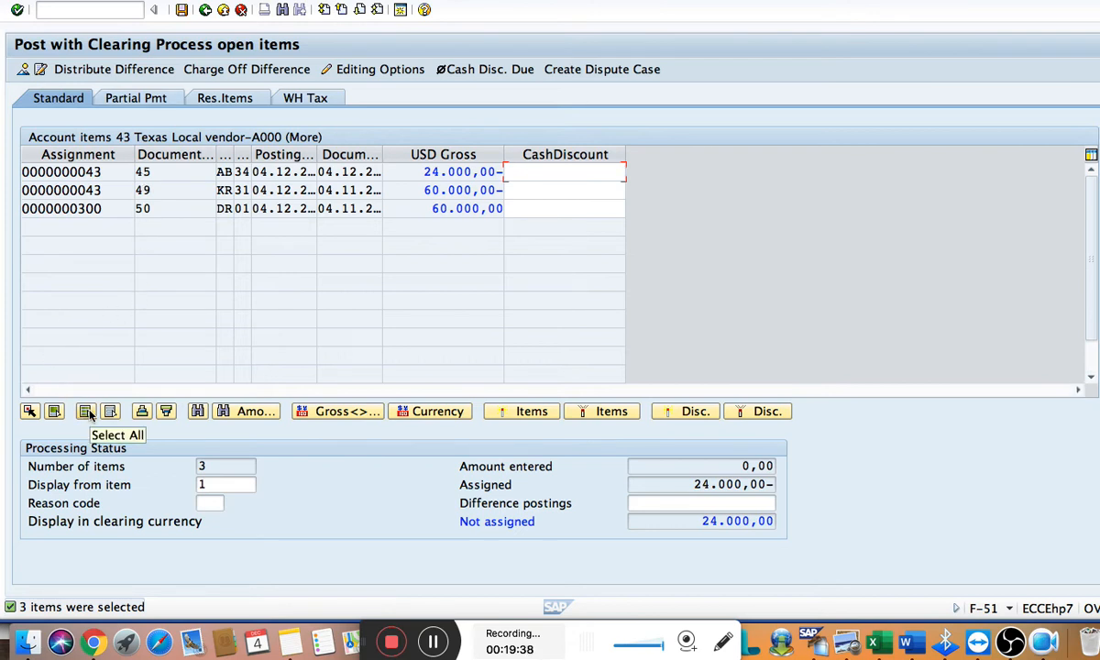
Deactivate all open items, then activate only the 60.000,00 vendor invoice and customer invoice, checking the customer line item's details
left_click(87, 411)
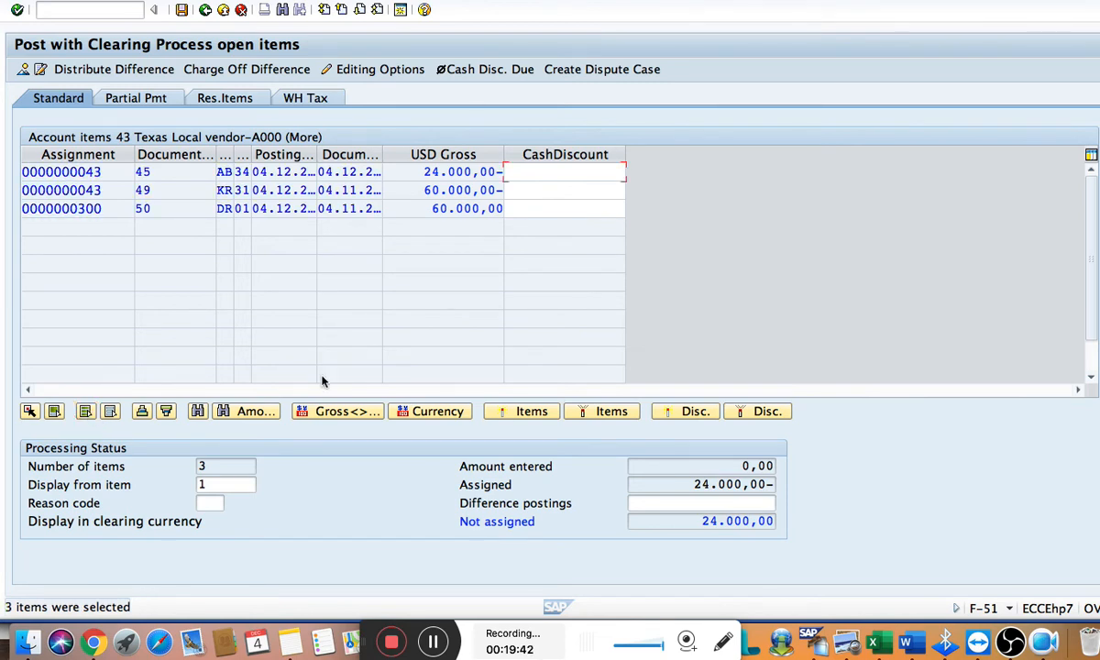
left_click(585, 412)
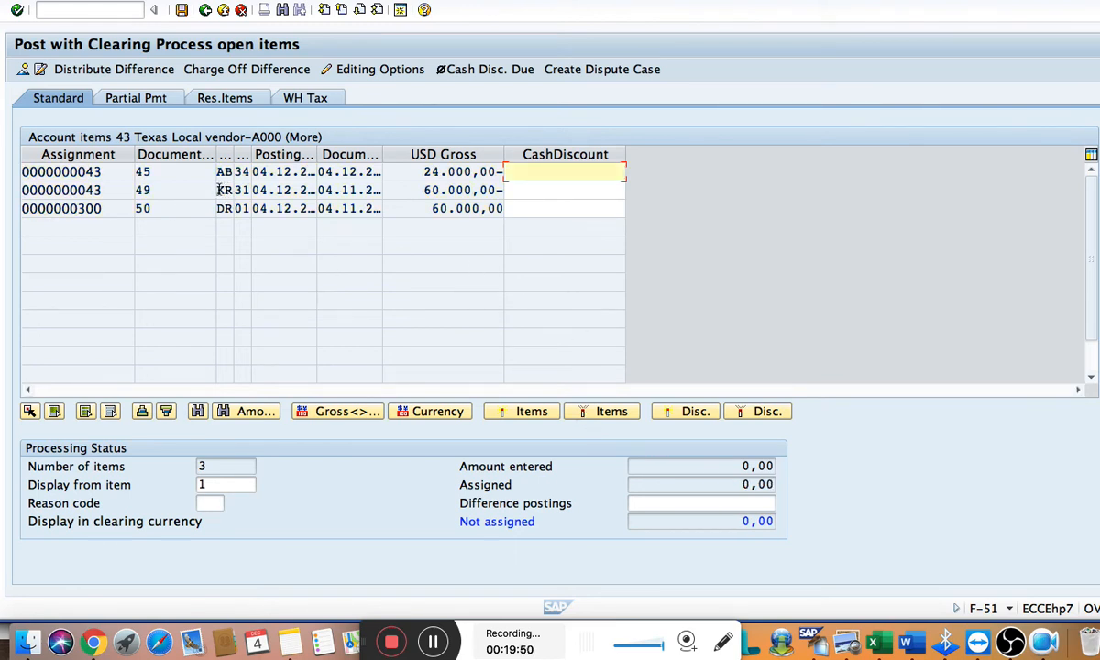
double_click(415, 191)
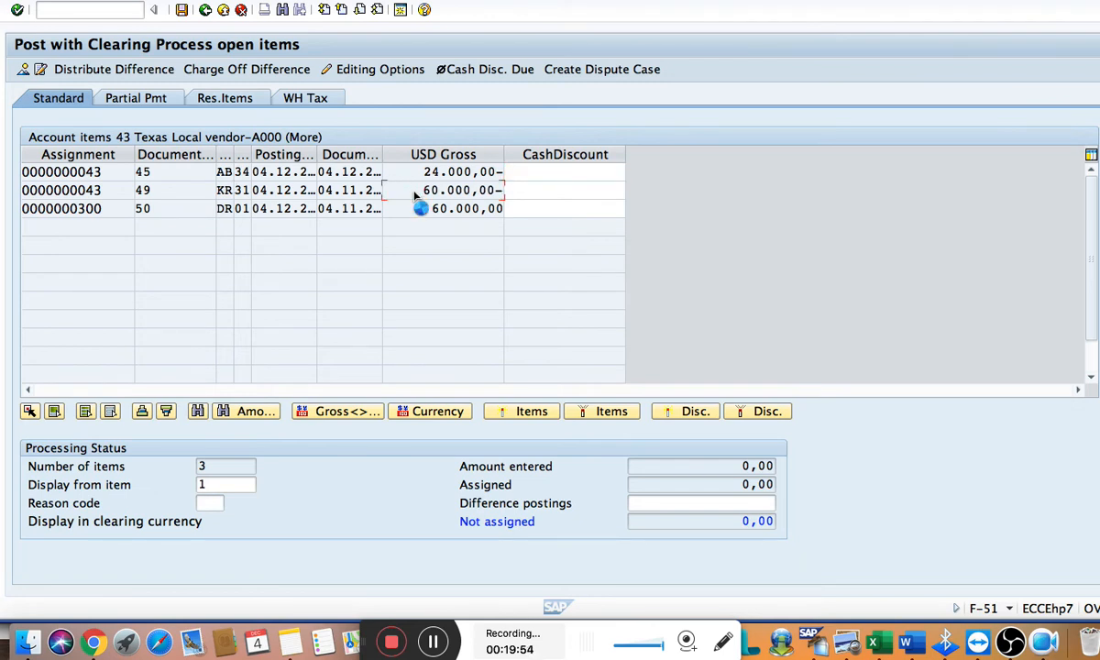
double_click(280, 210)
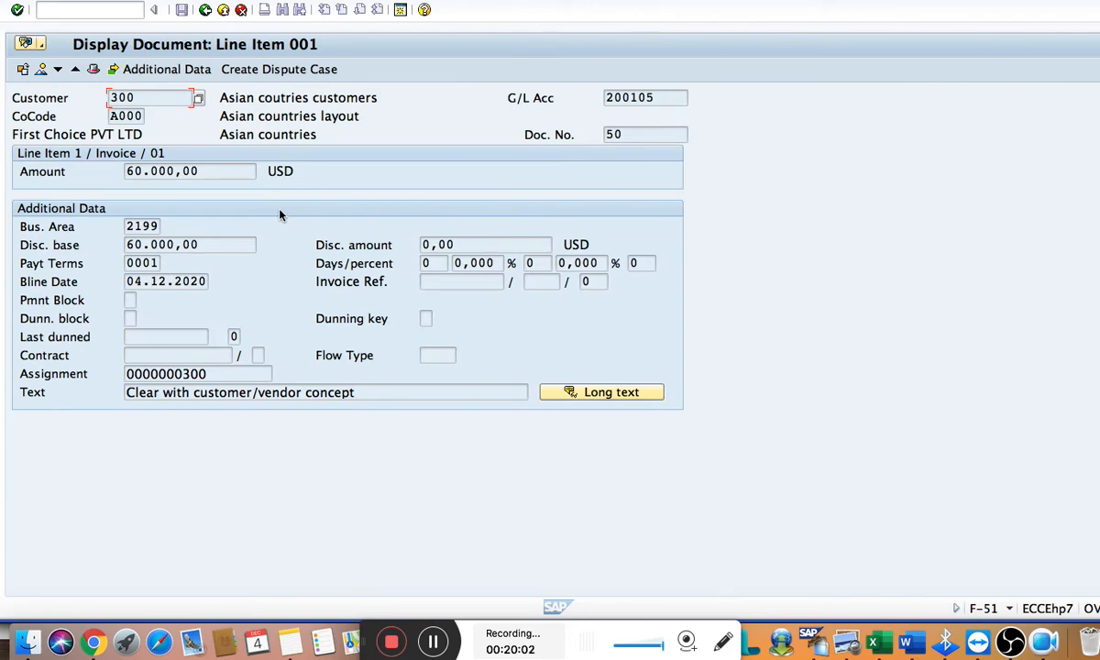
left_click(205, 10)
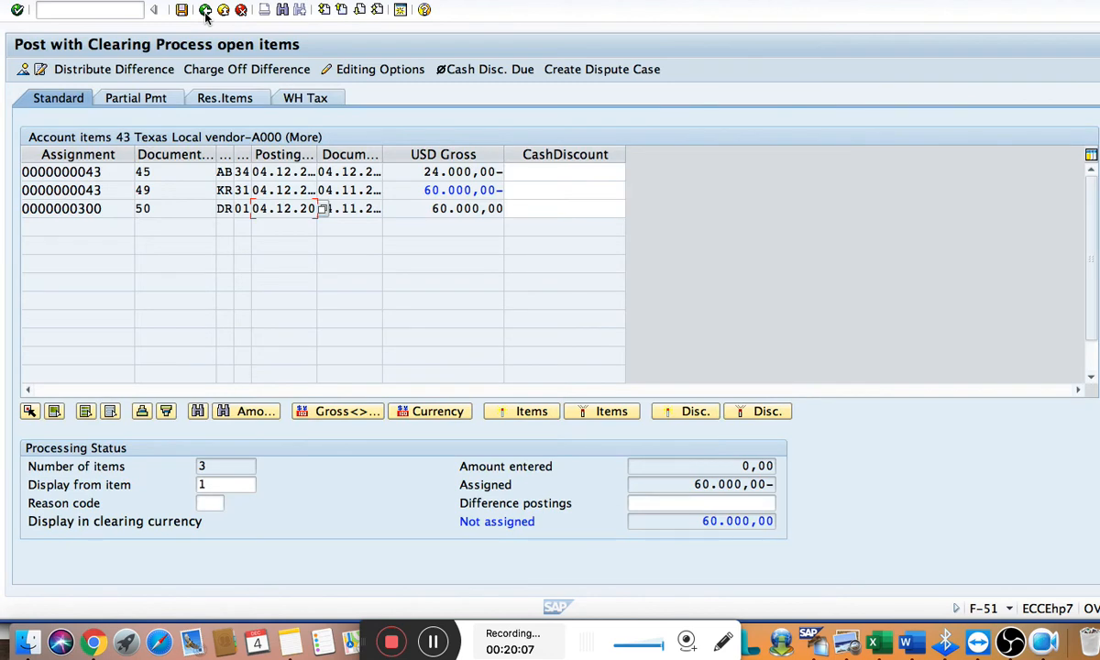
left_click(442, 211)
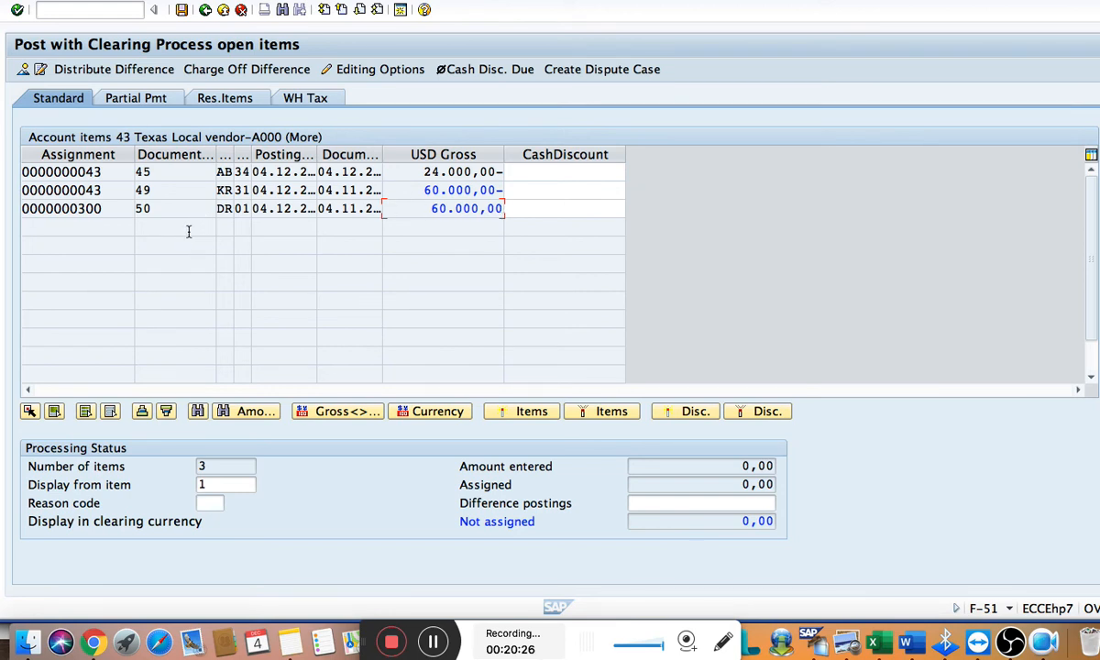
Simulate the clearing document for the two activated invoices
left_click(28, 1)
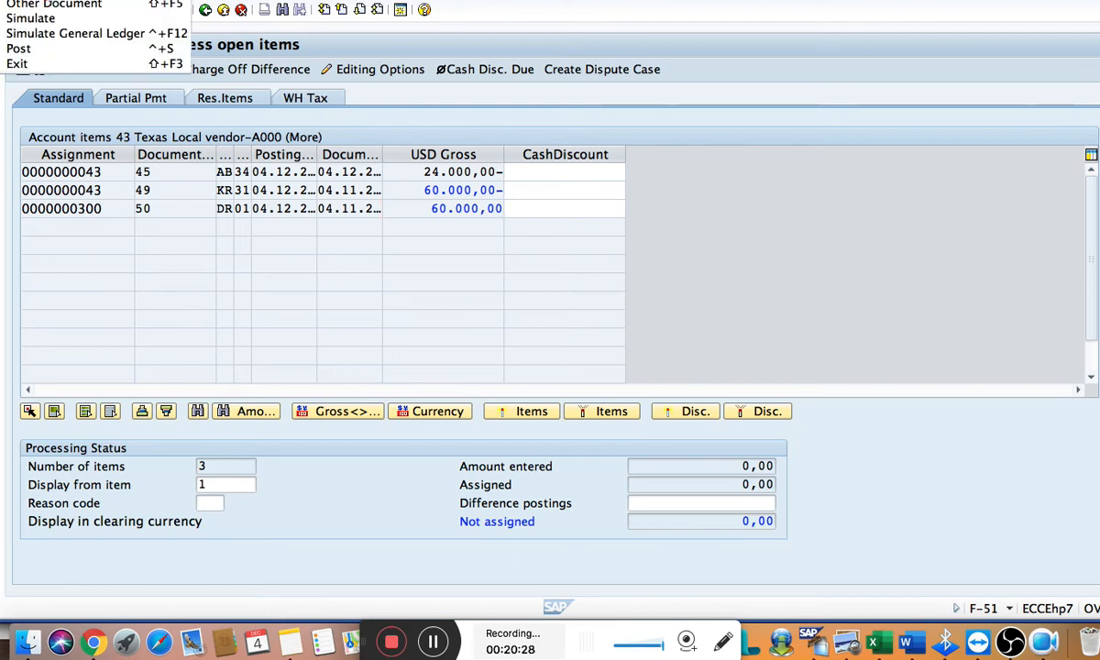
left_click(44, 18)
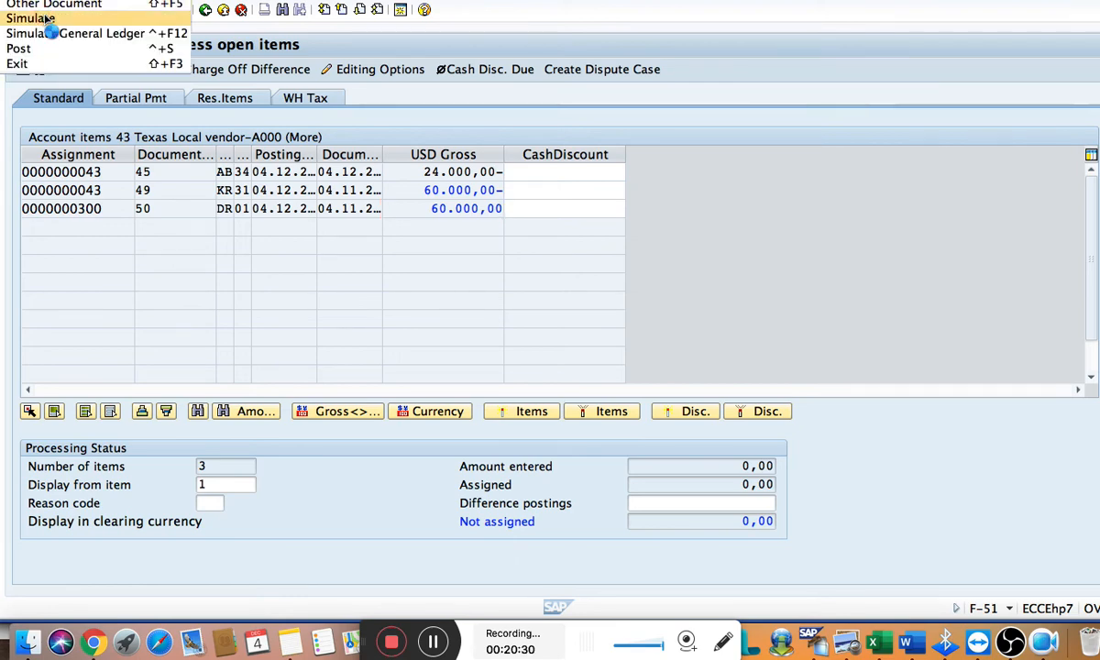
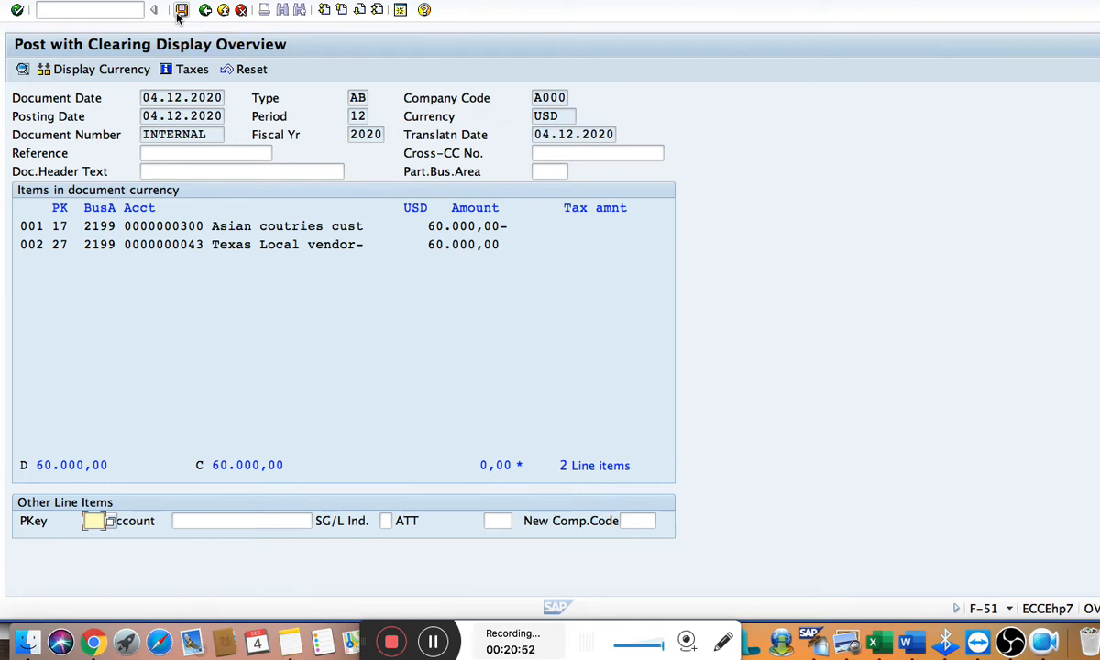
Post the simulated clearing document and switch to the vendor line item display session
left_click(181, 11)
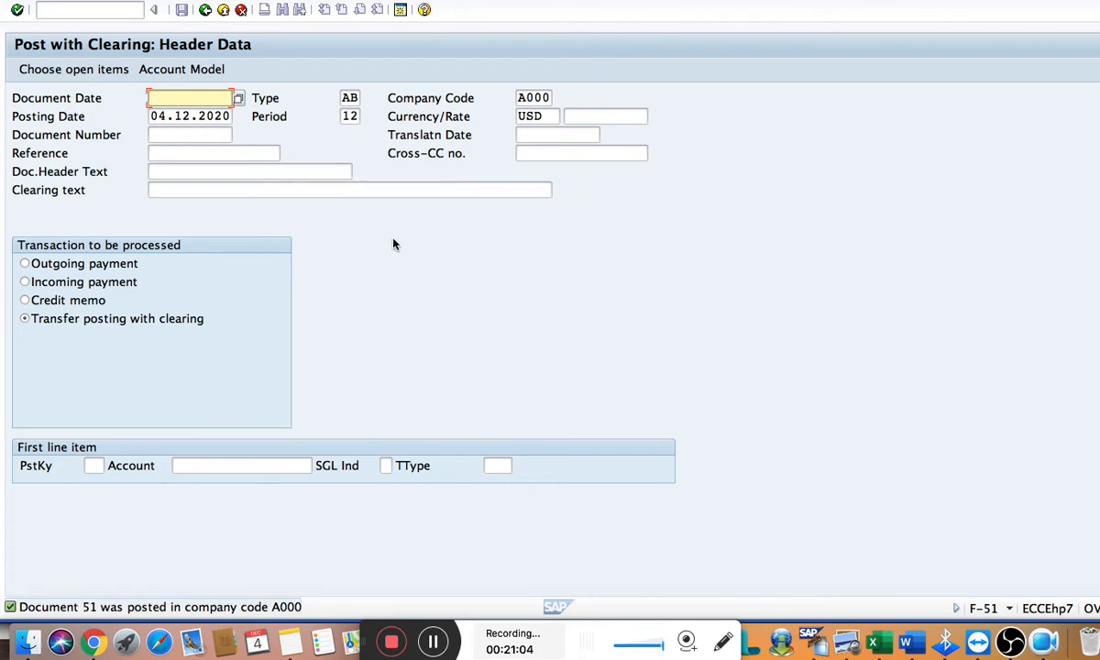
key("ctrl+Up")
left_click(492, 437)
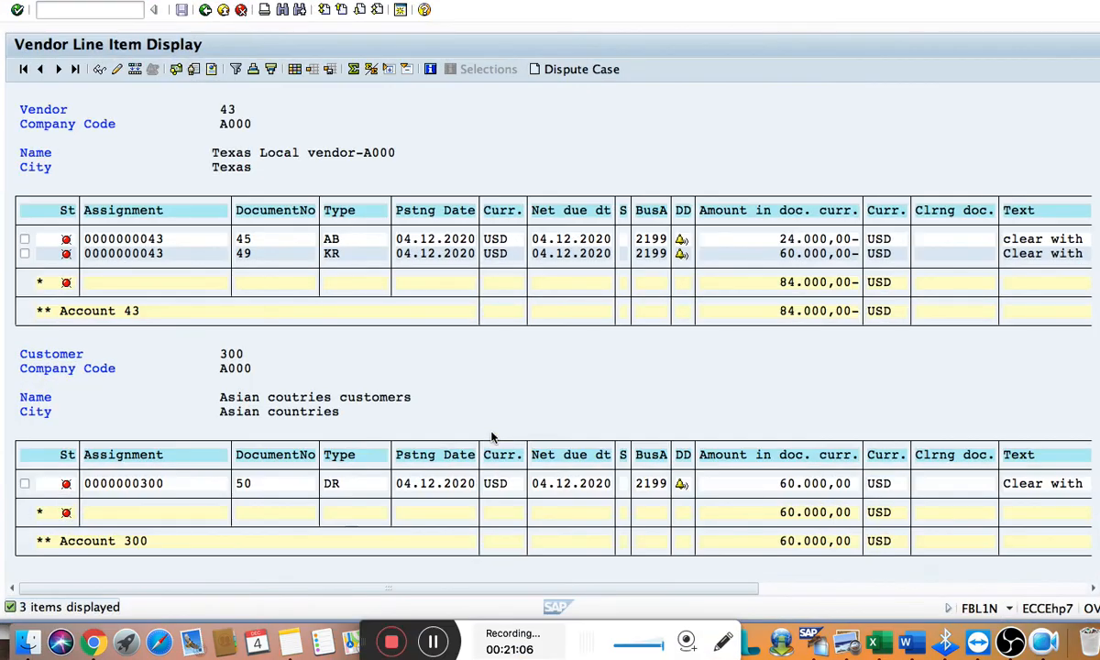
Switch to the Word notes and highlight testing steps 1 to 4 in yellow, through Post with clearing by vendor number – F-51
key("super+Tab")
key("super+Tab")
key("super+Tab")
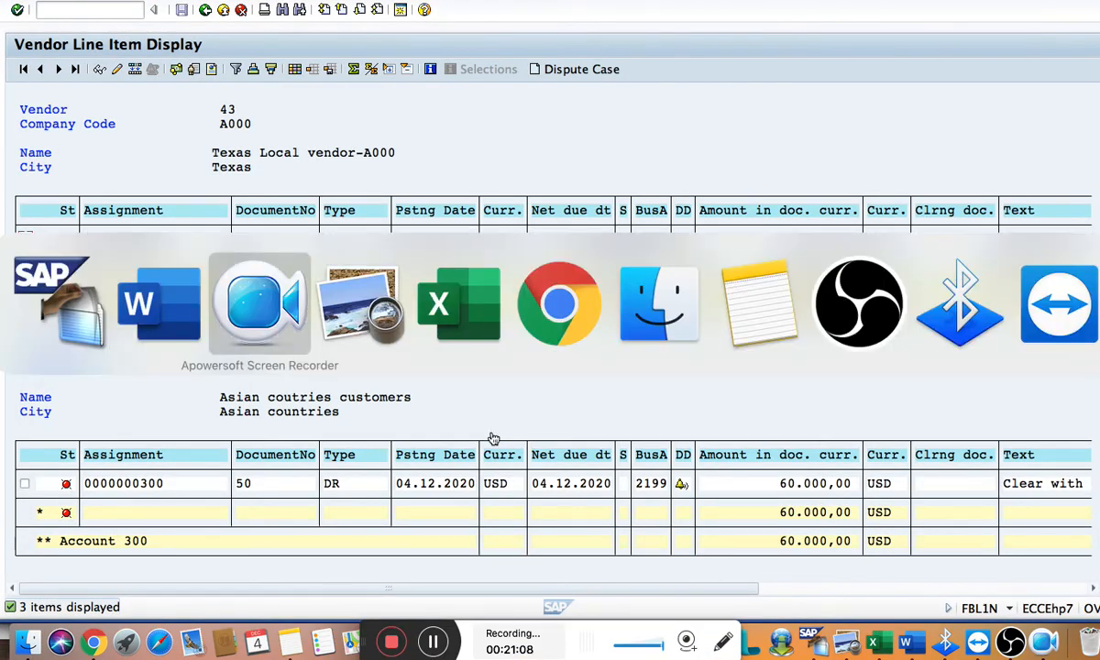
key("super+shift+Tab")
key("super+shift+Tab")
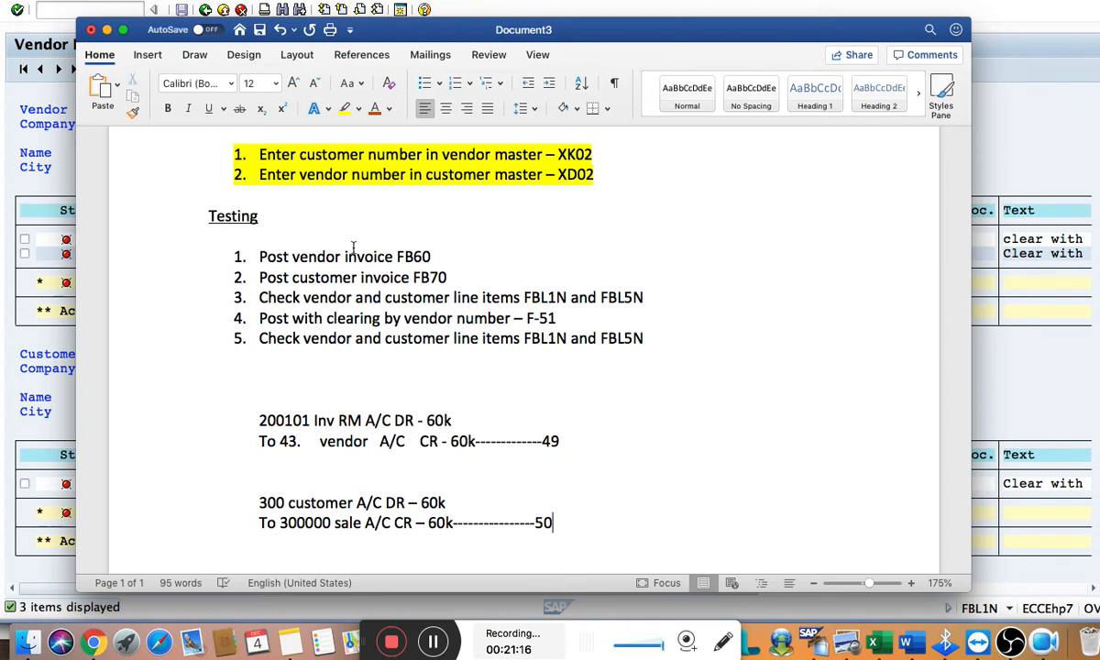
double_click(280, 300)
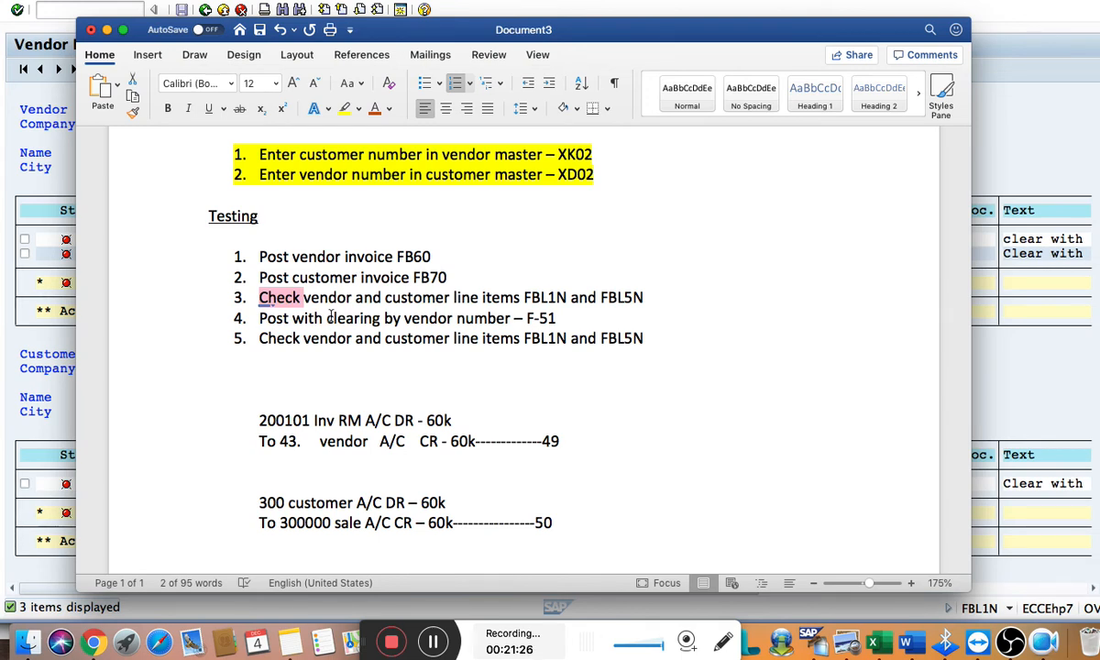
left_click(556, 316)
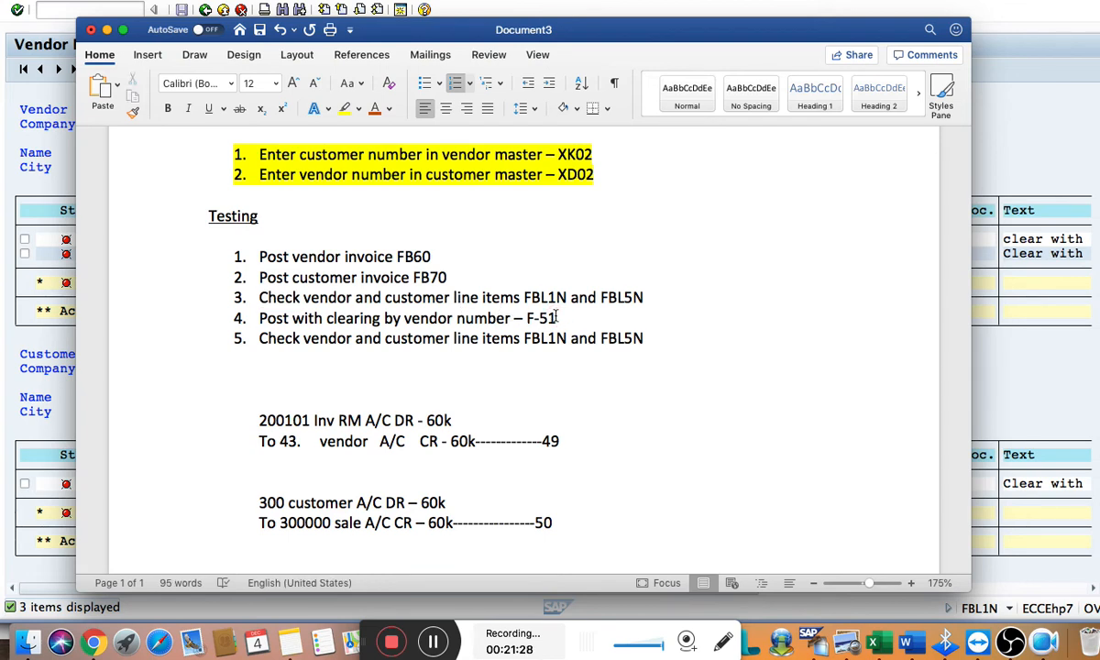
key("shift+Up")
key("shift+Up")
key("shift+Up")
key("shift+Up")
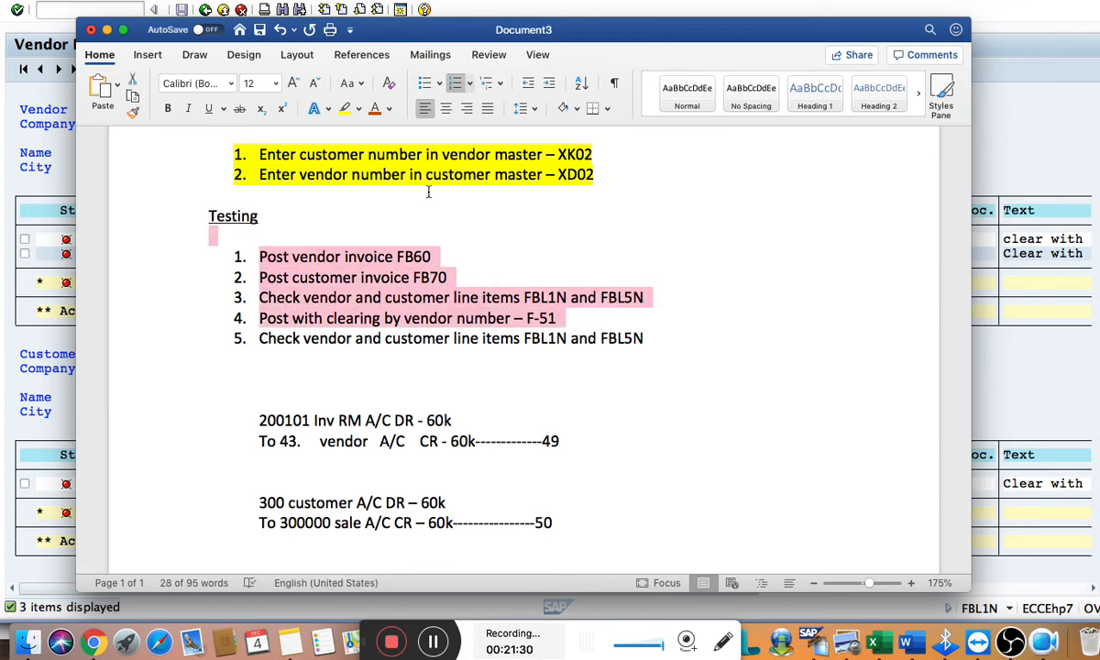
left_click(343, 108)
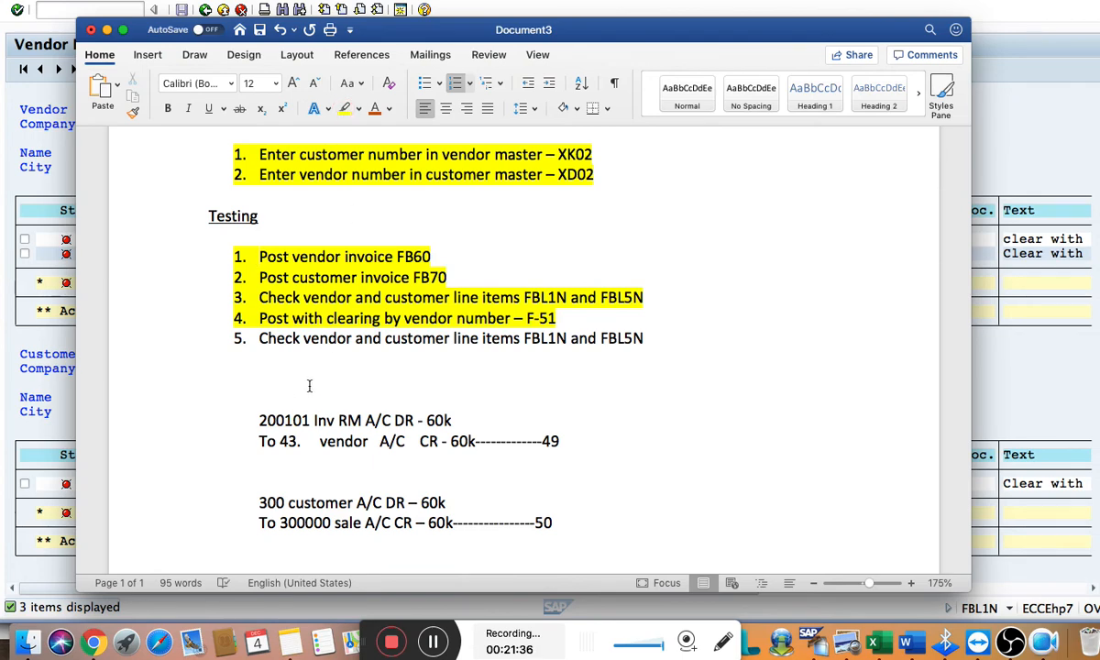
Switch back to SAP and refresh the vendor's open line items
key("super+Tab")
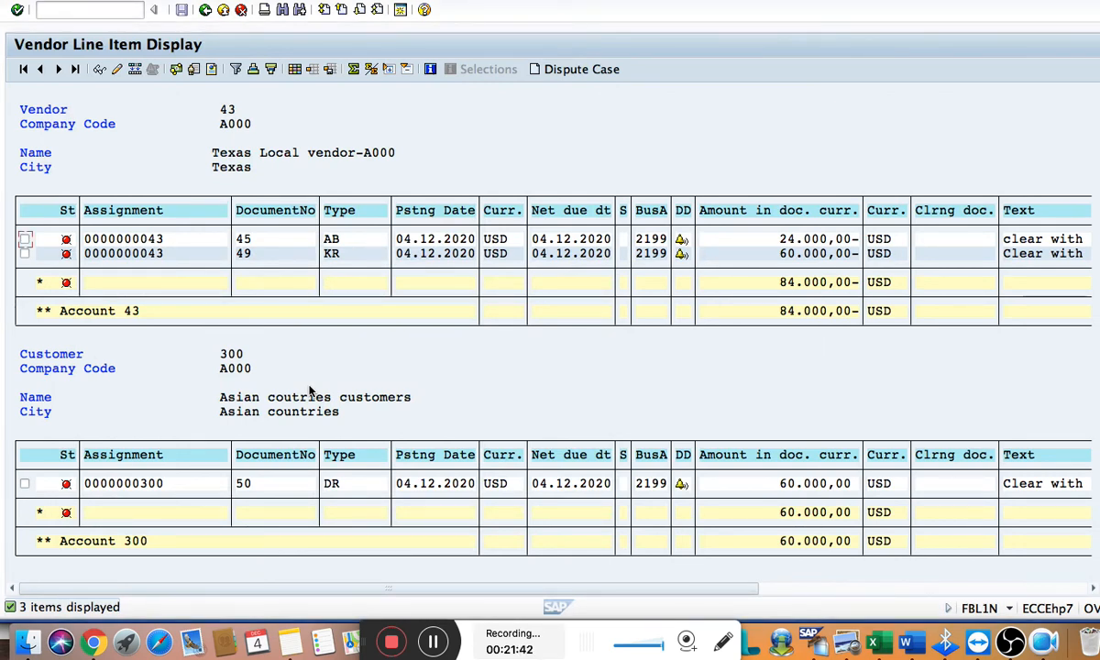
left_click(21, 1)
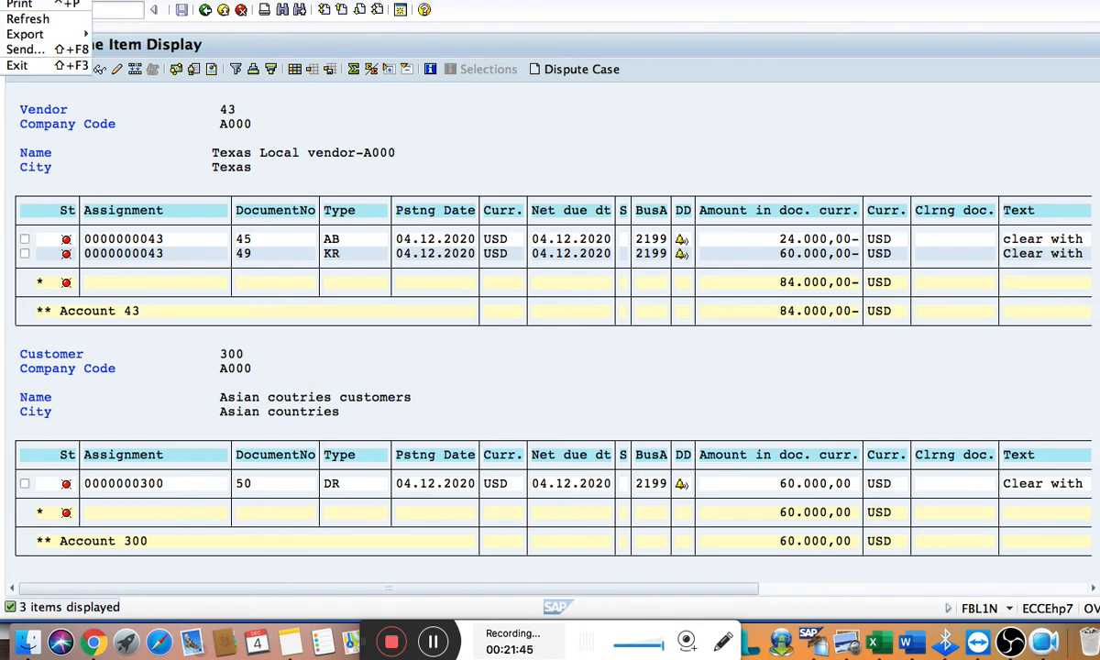
left_click(22, 18)
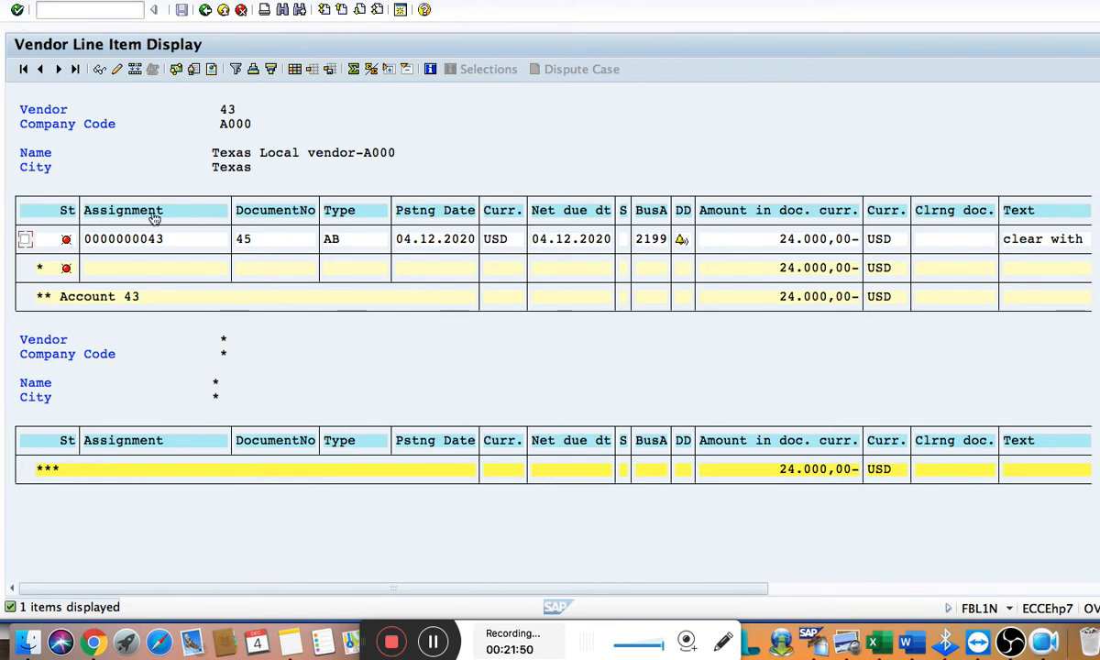
Return to the selection screen, set the line item status to Cleared items and run the report
left_click(206, 10)
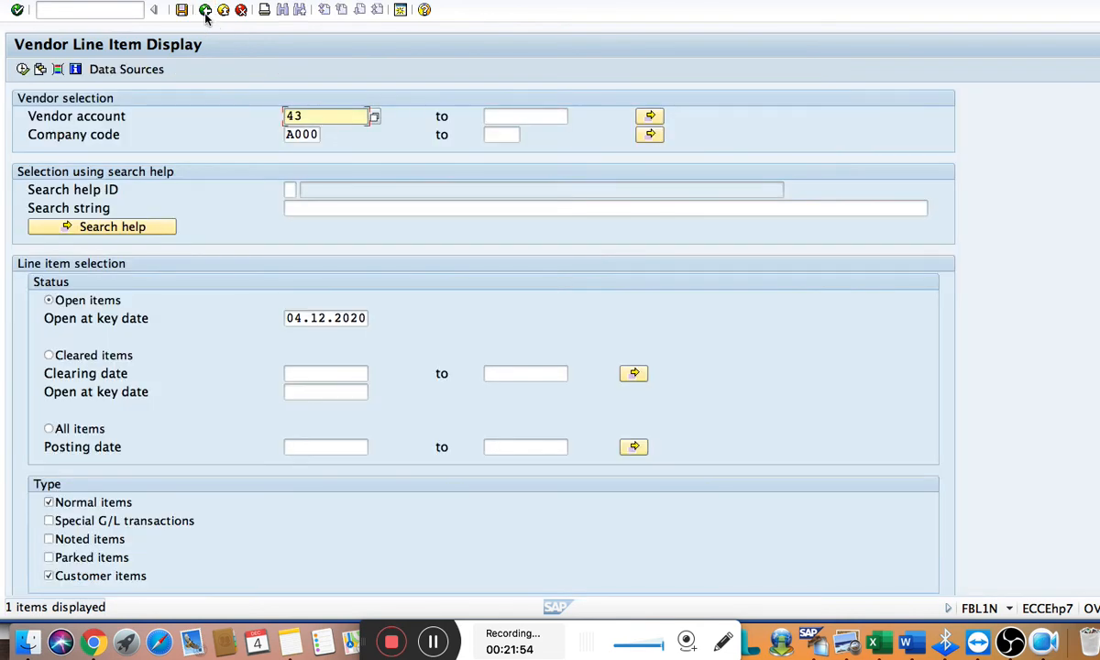
left_click(49, 356)
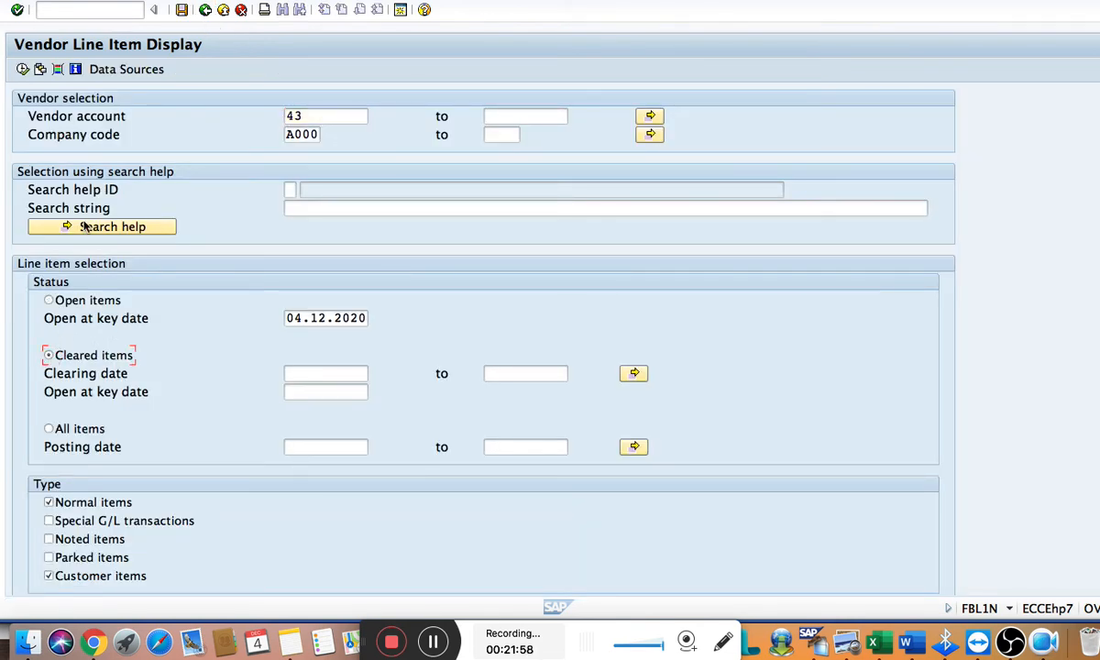
left_click(23, 70)
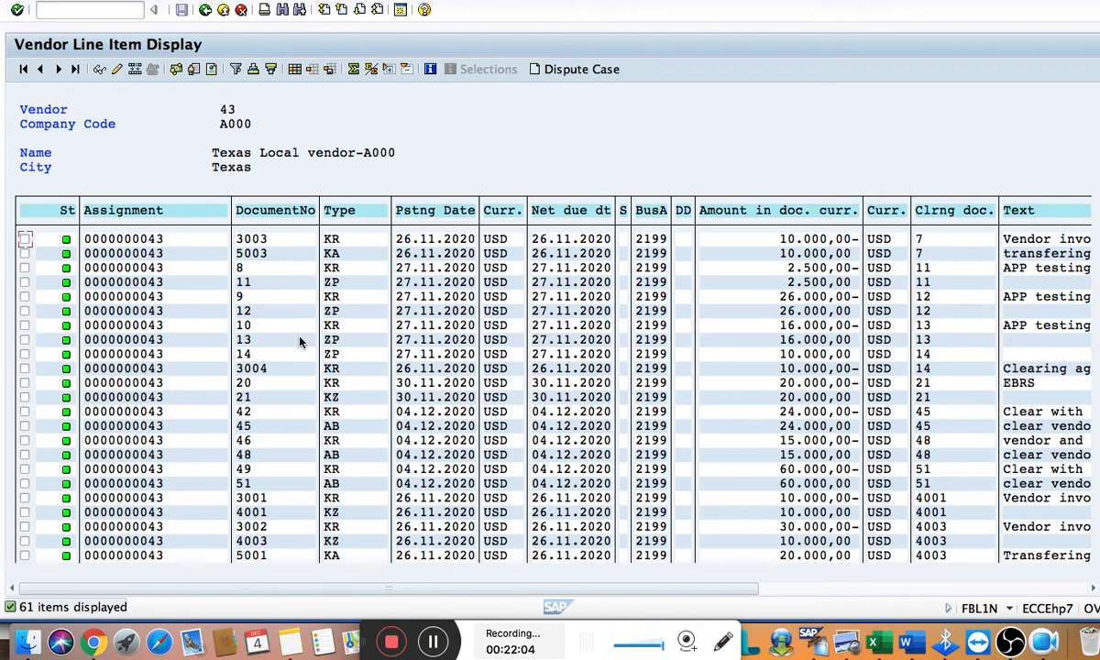
Open clearing document 51 from the list, review its customer and vendor lines in the data entry view, and return
left_click(268, 485)
double_click(268, 487)
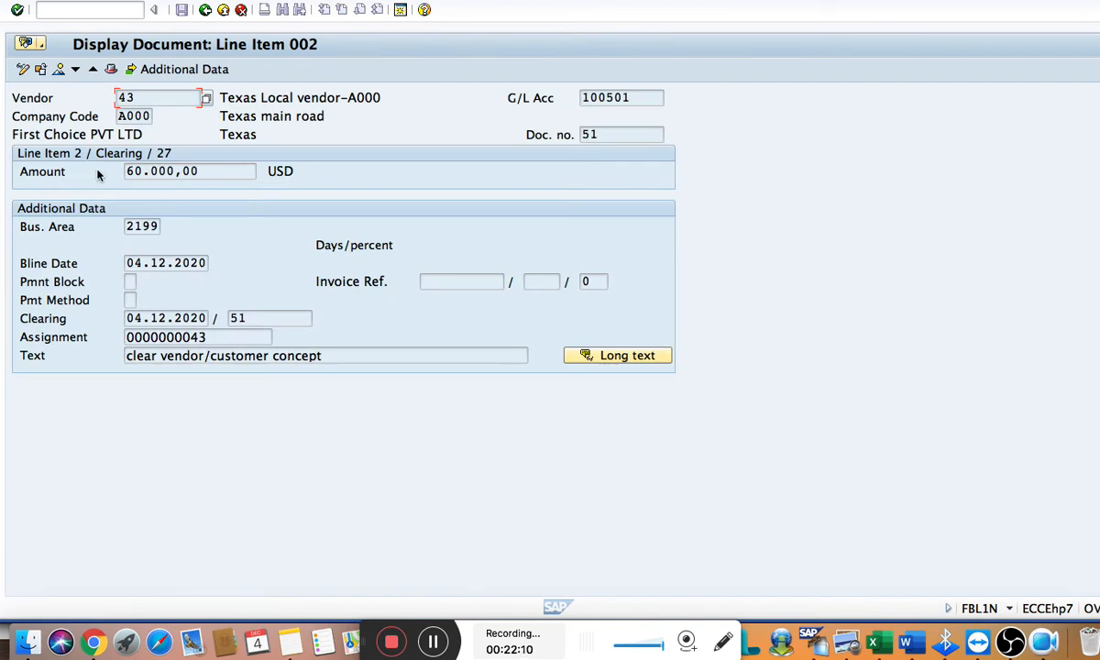
left_click(59, 70)
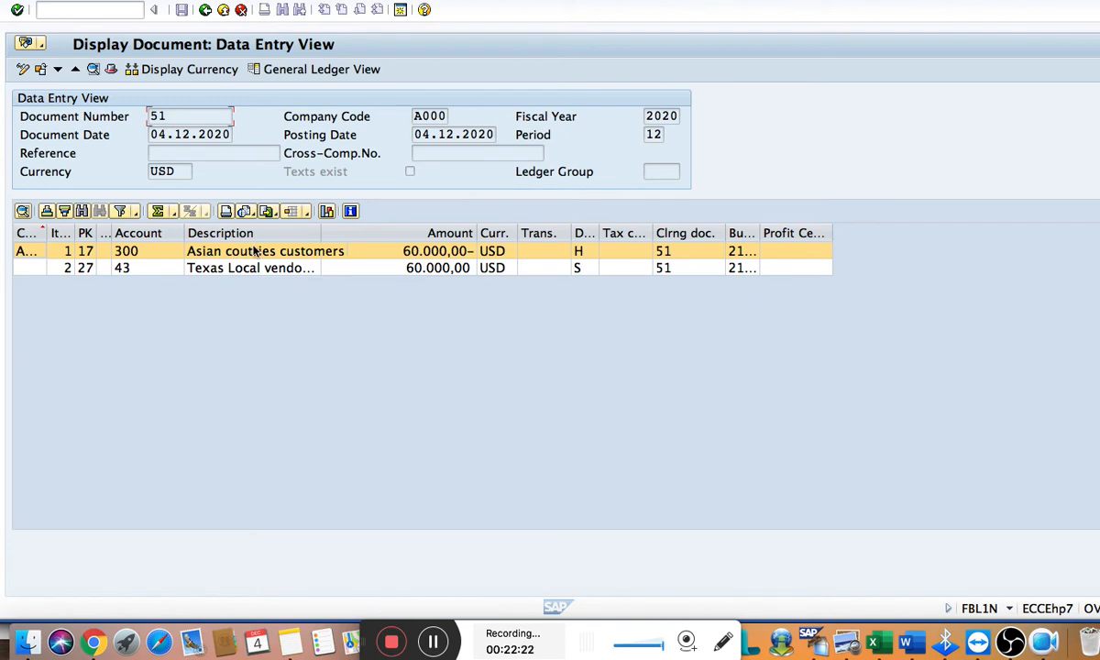
left_click(226, 268)
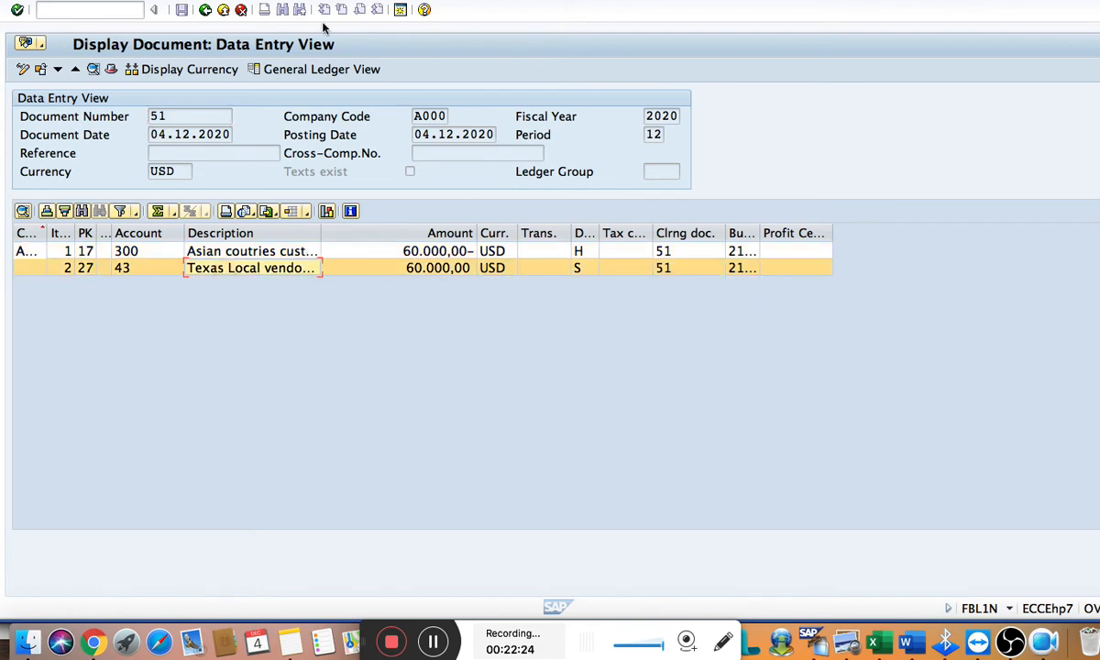
left_click(205, 10)
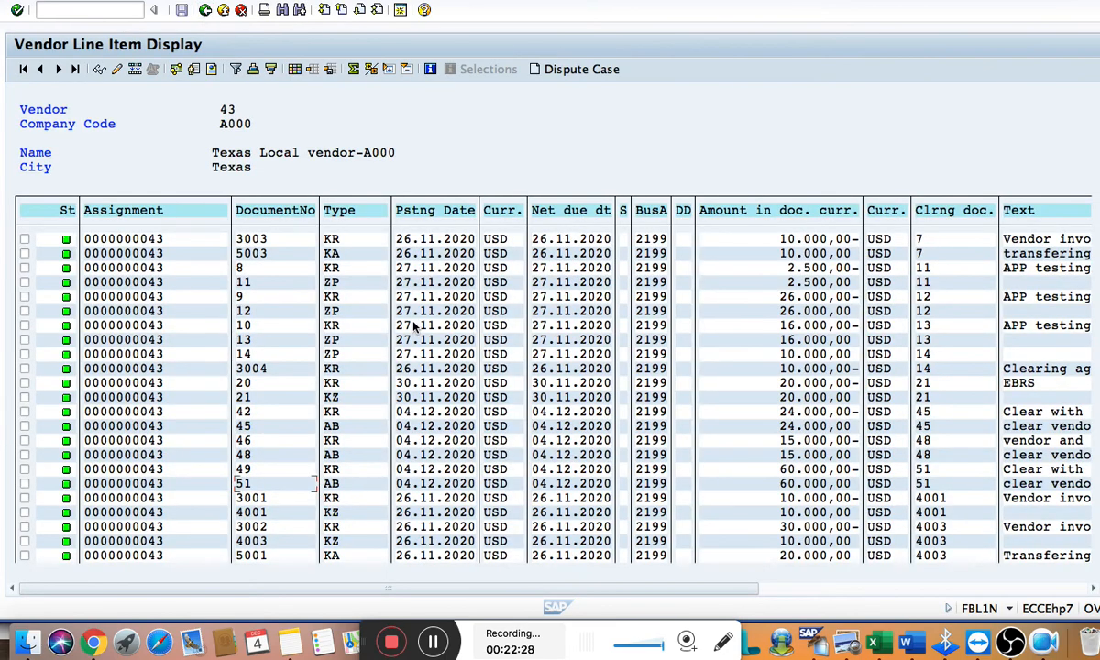
Compare with the Word notes, open the cleared line item of vendor invoice 49 and check its document header
key("super+Tab")
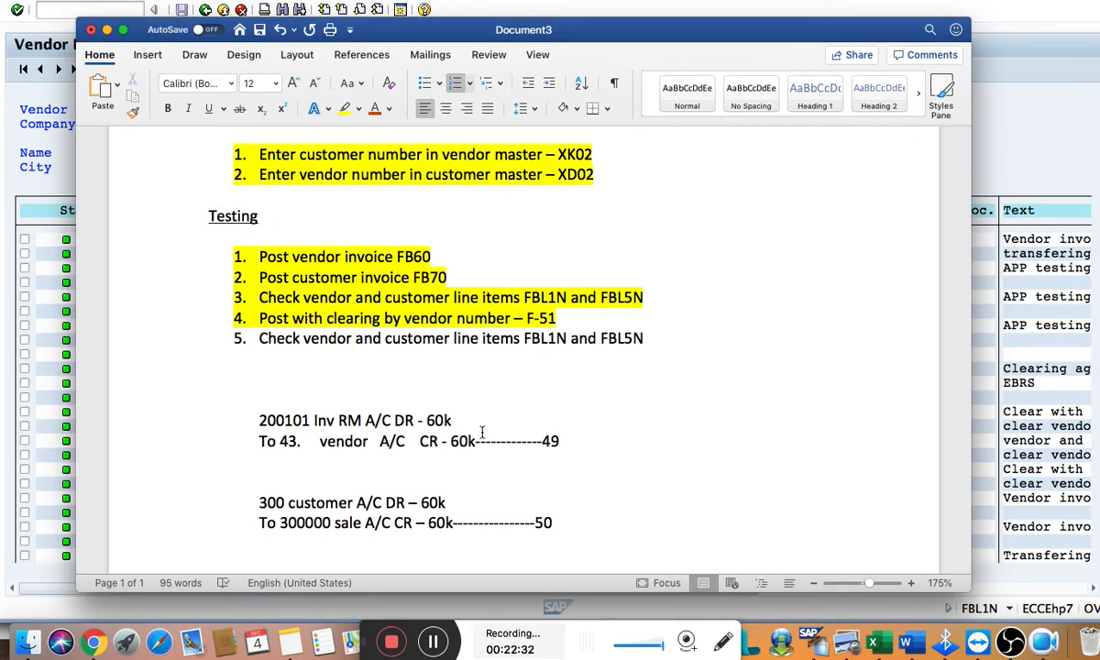
scroll(481, 431, "down", 2)
key("super+Tab")
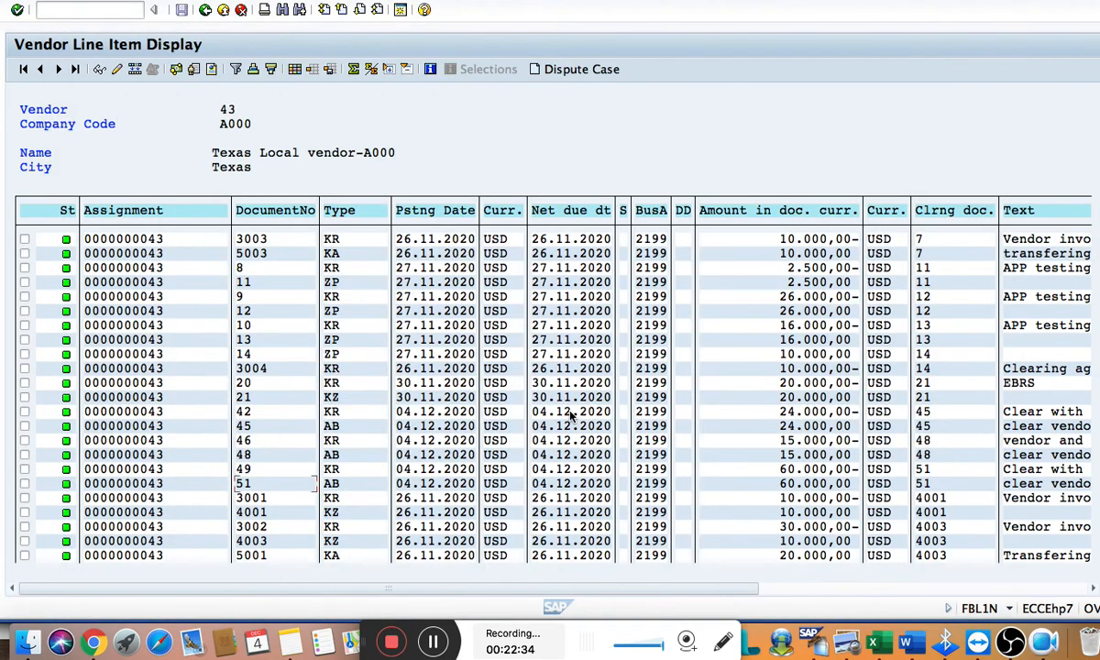
left_click(261, 467)
left_click(924, 469)
double_click(927, 466)
double_click(768, 471)
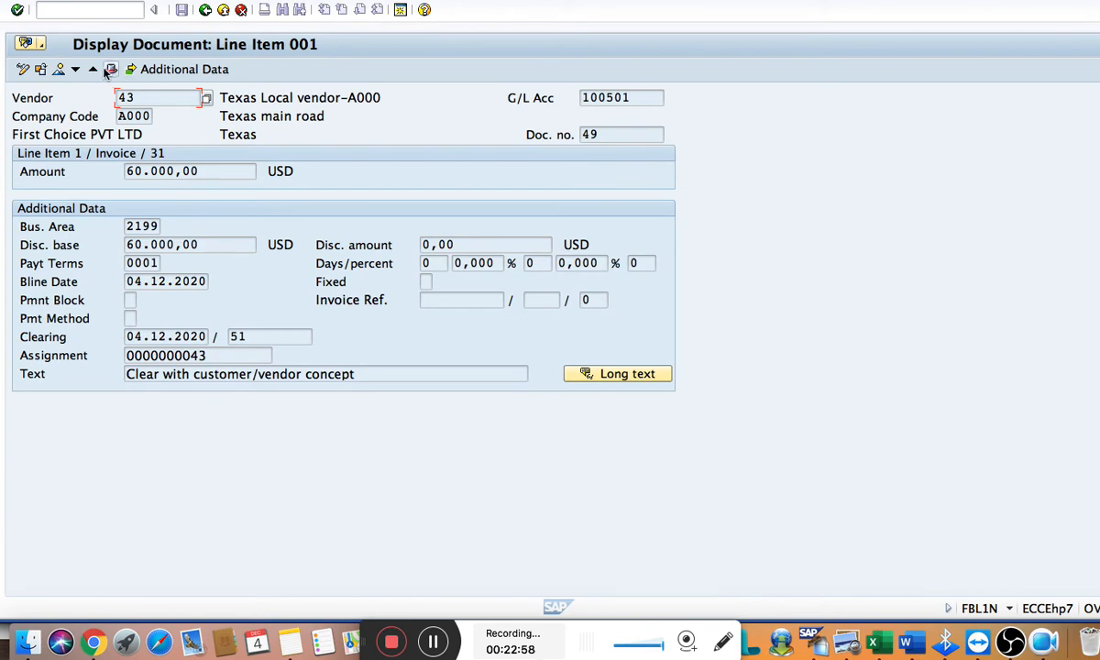
left_click(109, 71)
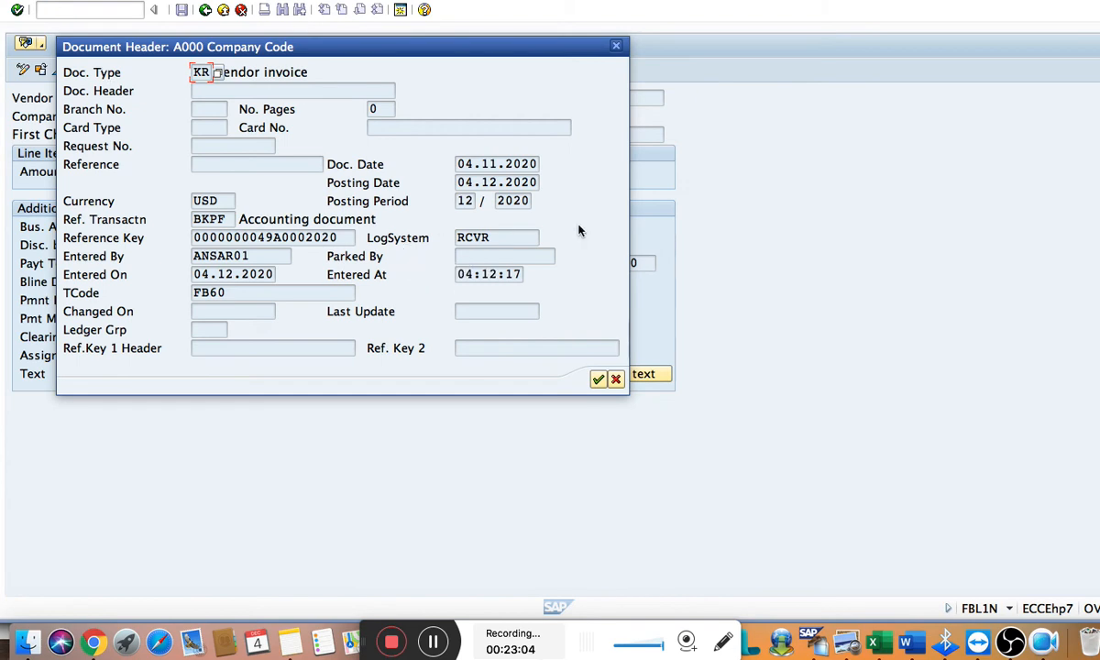
left_click(616, 380)
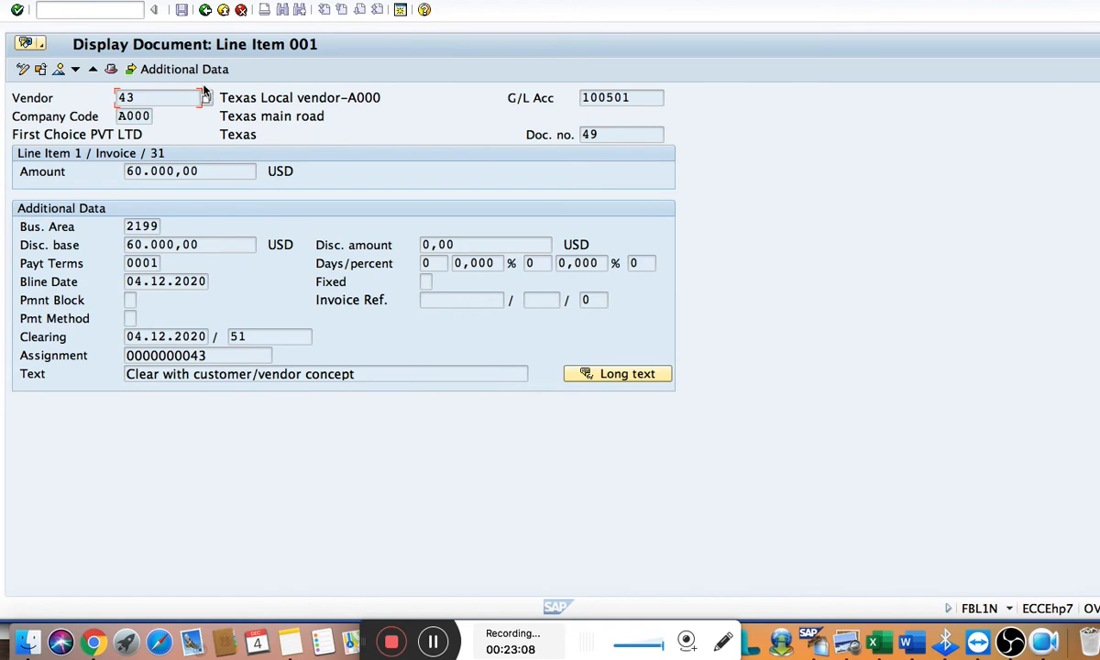
Display vendor invoice 49's data entry view, recheck its document header and return to the line item list
left_click(59, 71)
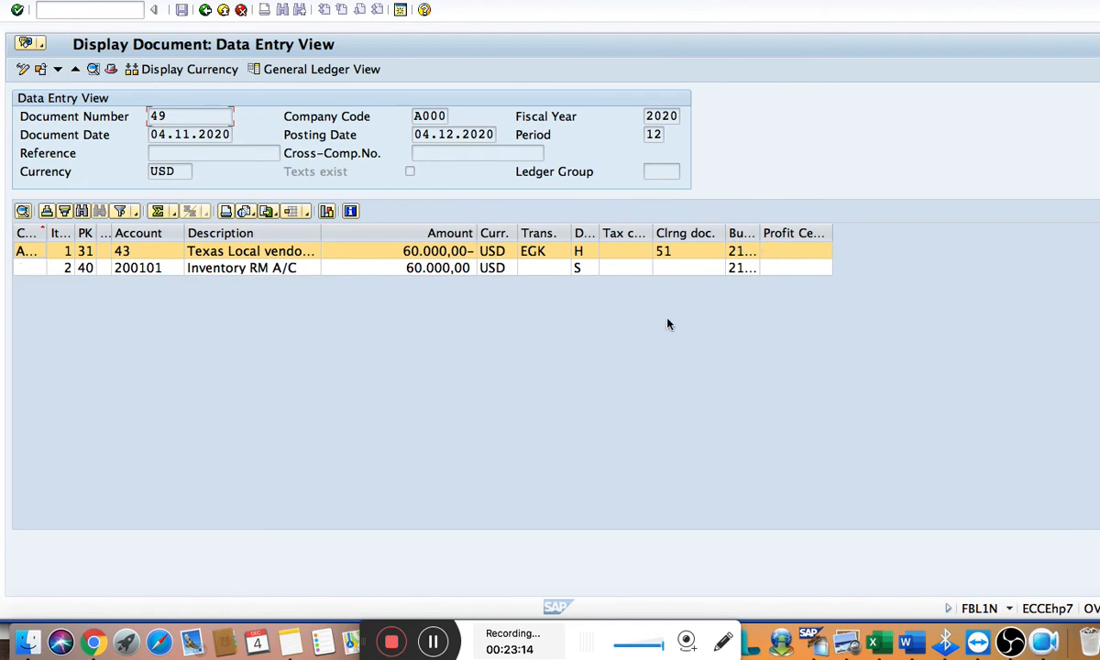
left_click(111, 71)
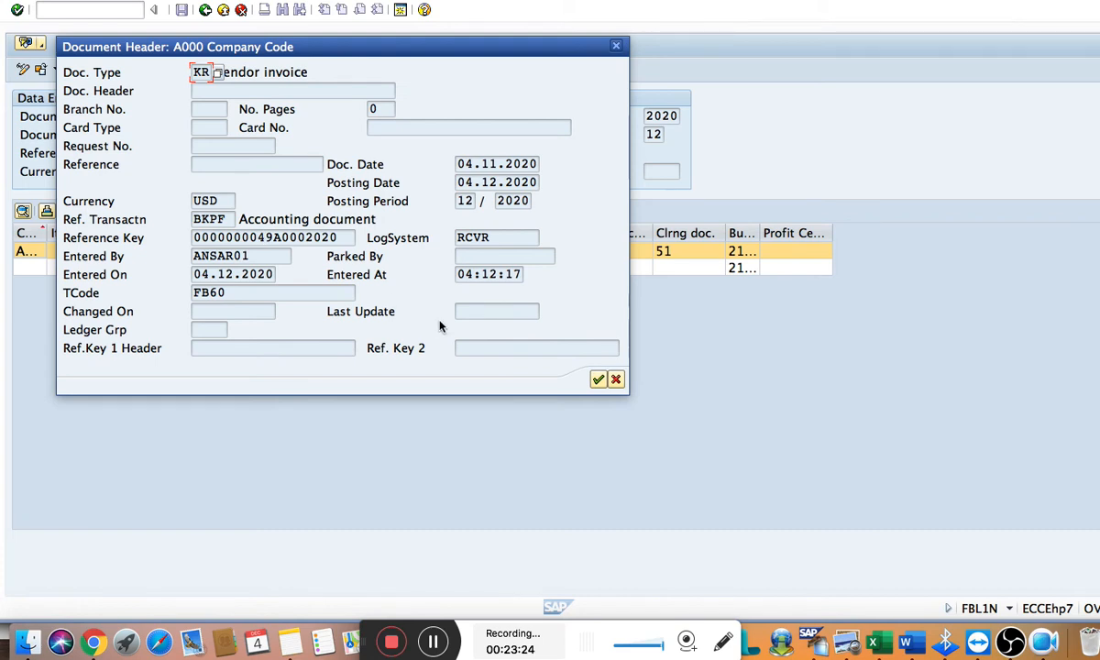
left_click(615, 379)
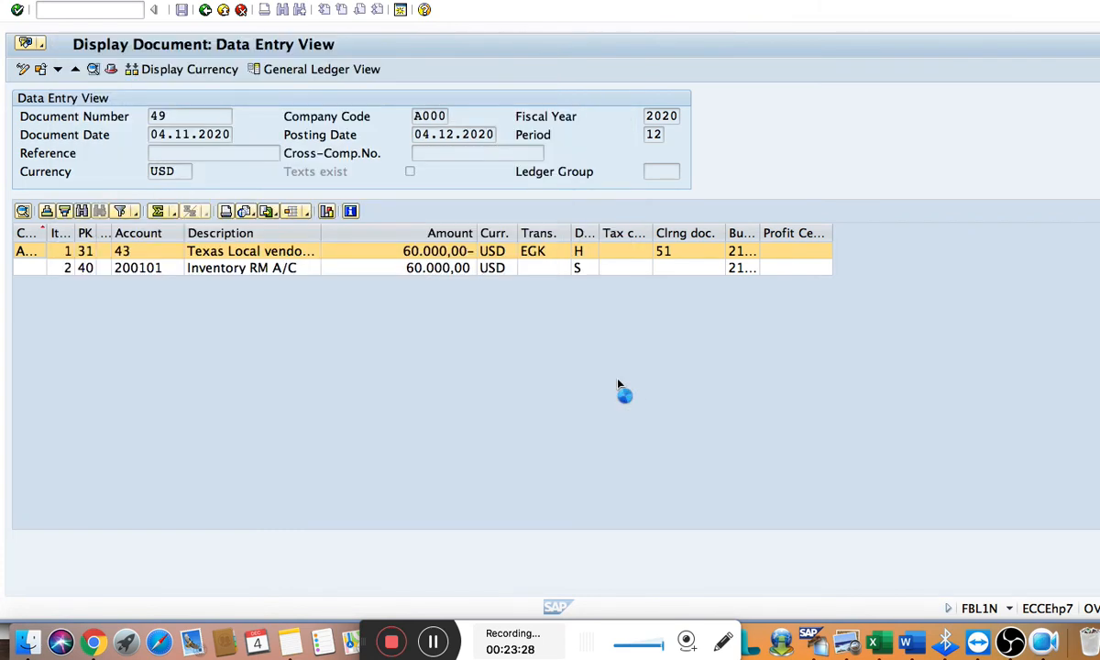
left_click(206, 10)
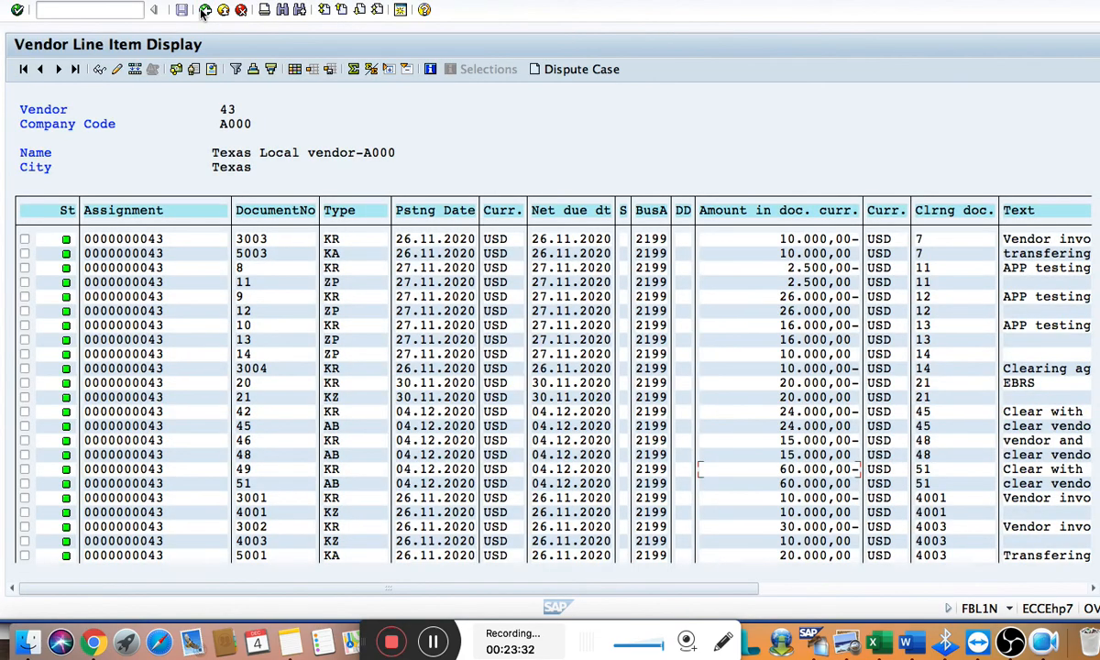
Look up customer invoice document 50 in the Word notes and search for it among the vendor's cleared line items
key("super+Tab")
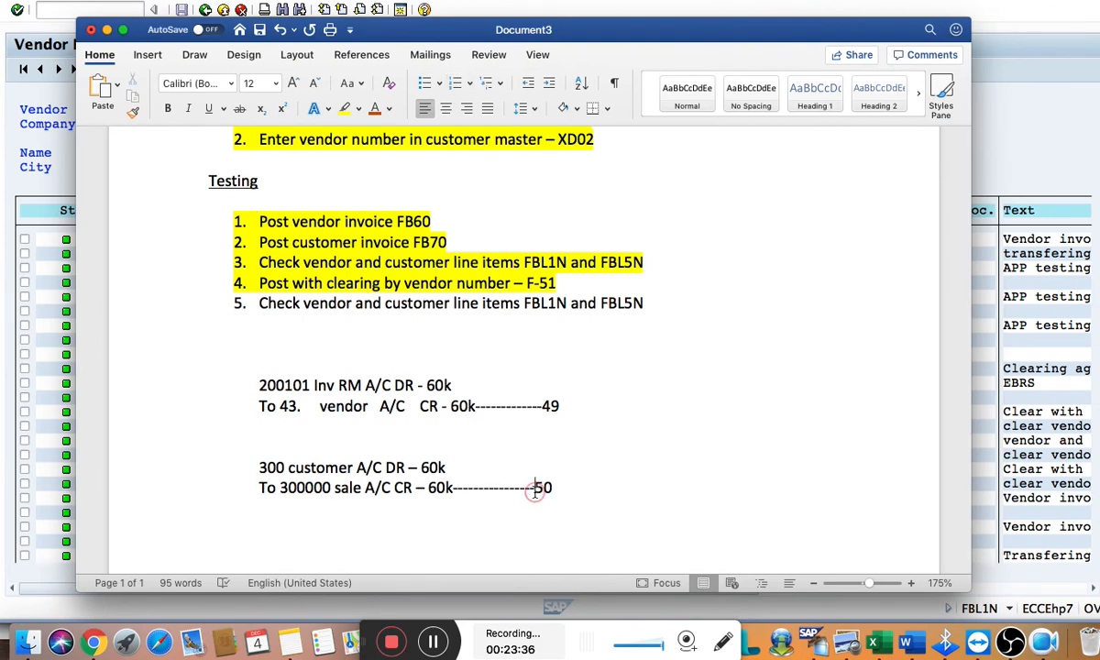
key("super+Tab")
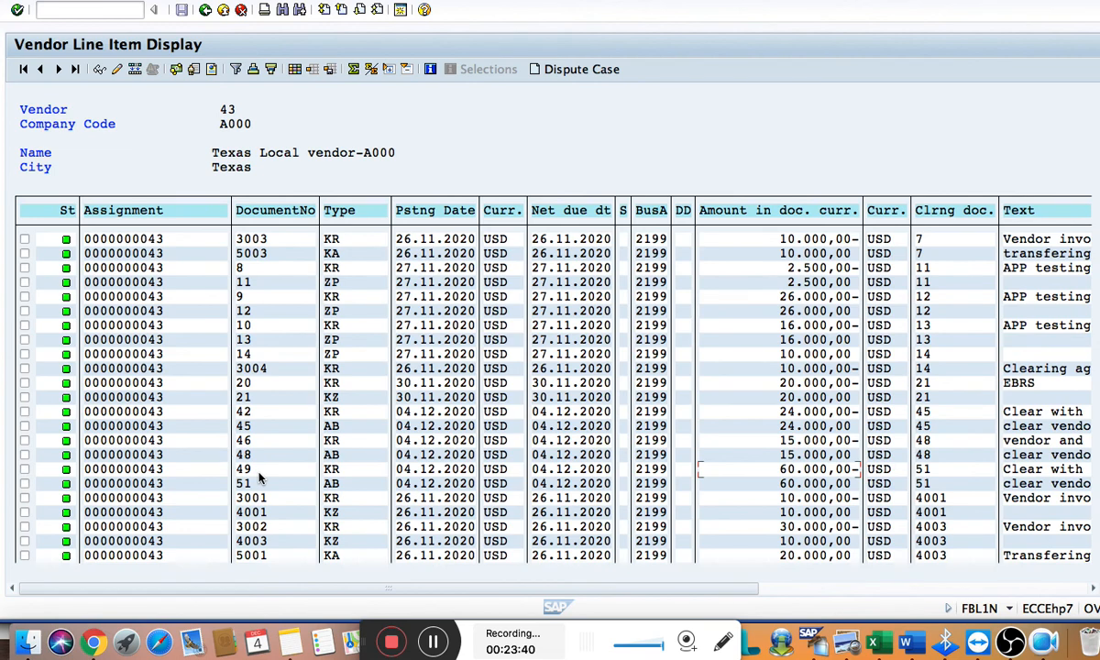
scroll(259, 477, "down", 1)
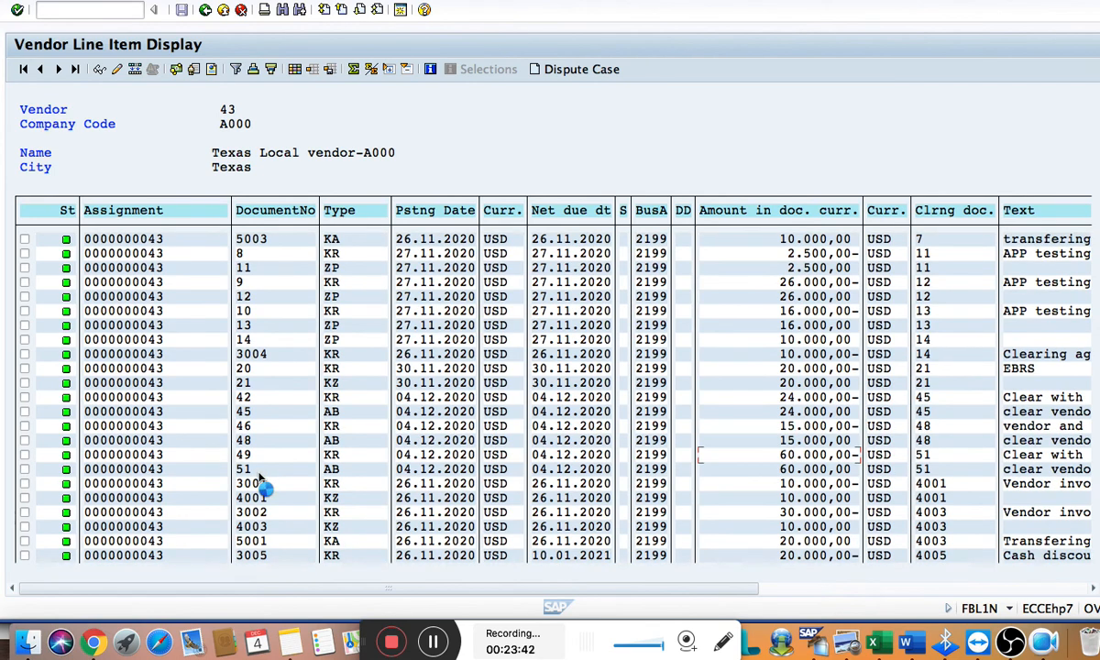
scroll(261, 481, "down", 1)
scroll(261, 481, "down", 1)
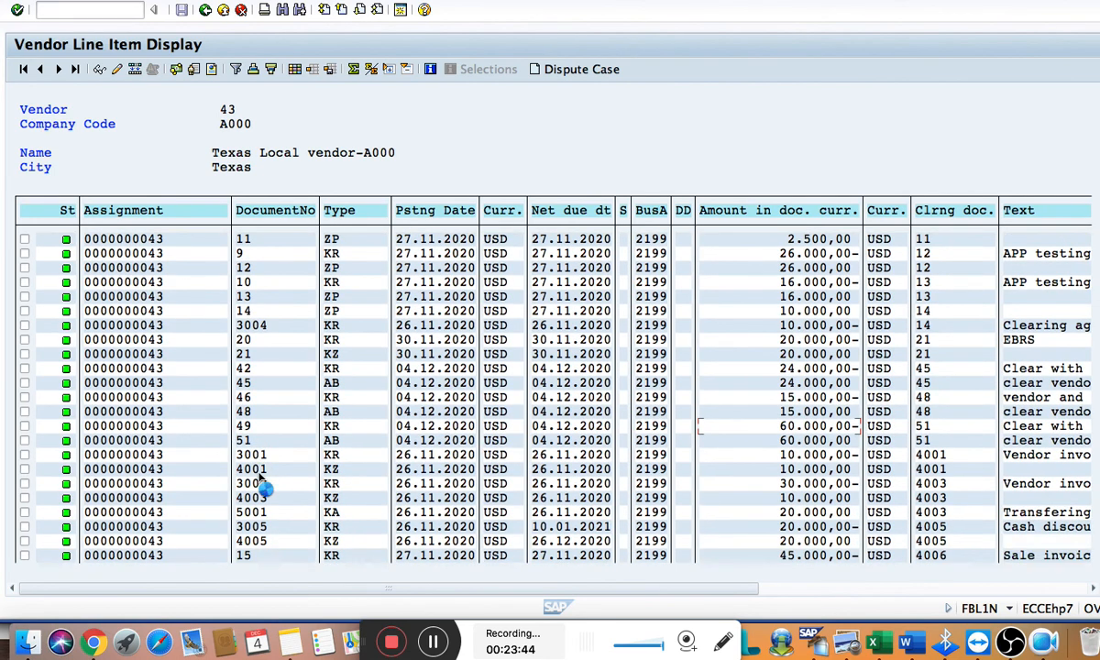
scroll(263, 488, "down", 1)
scroll(263, 487, "down", 1)
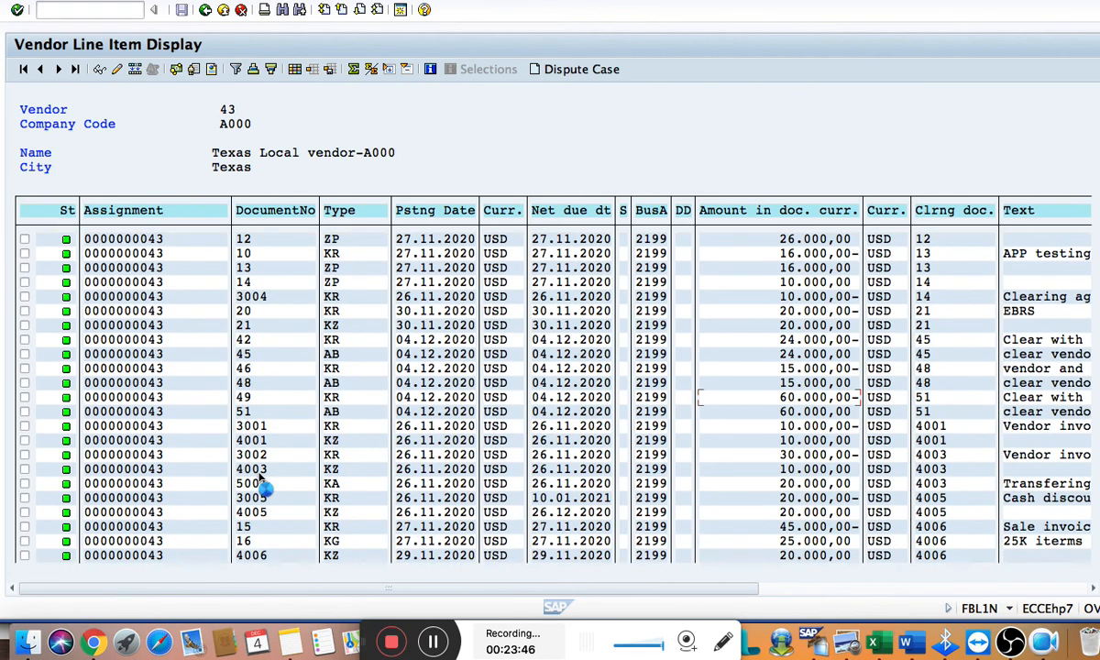
scroll(263, 487, "down", 1)
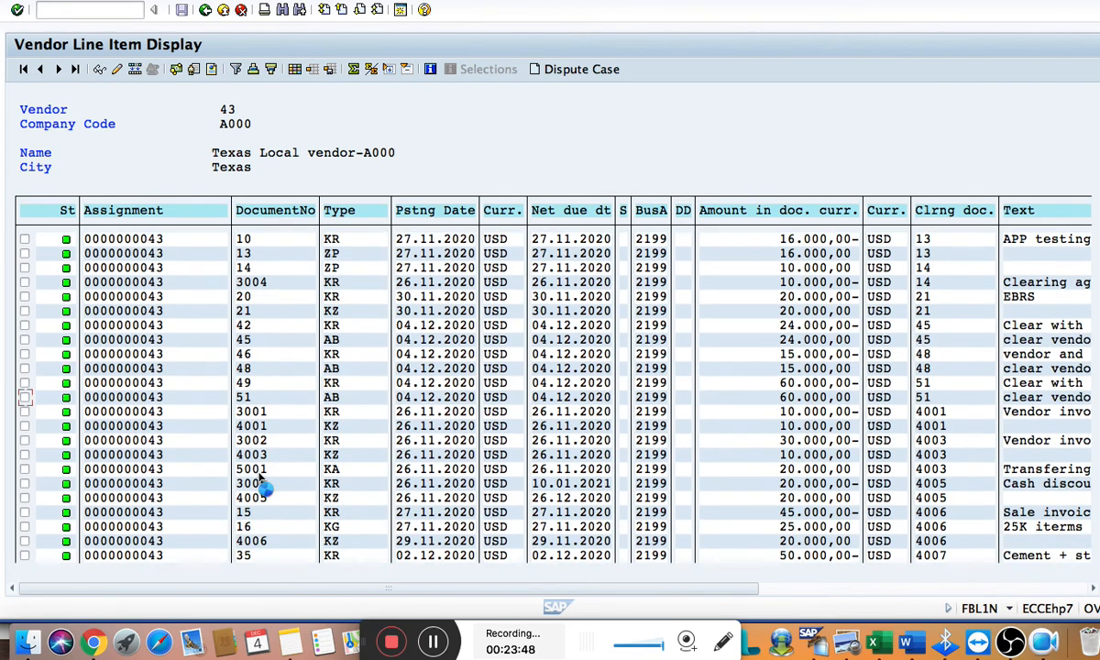
scroll(263, 488, "down", 1)
scroll(257, 458, "up", 2)
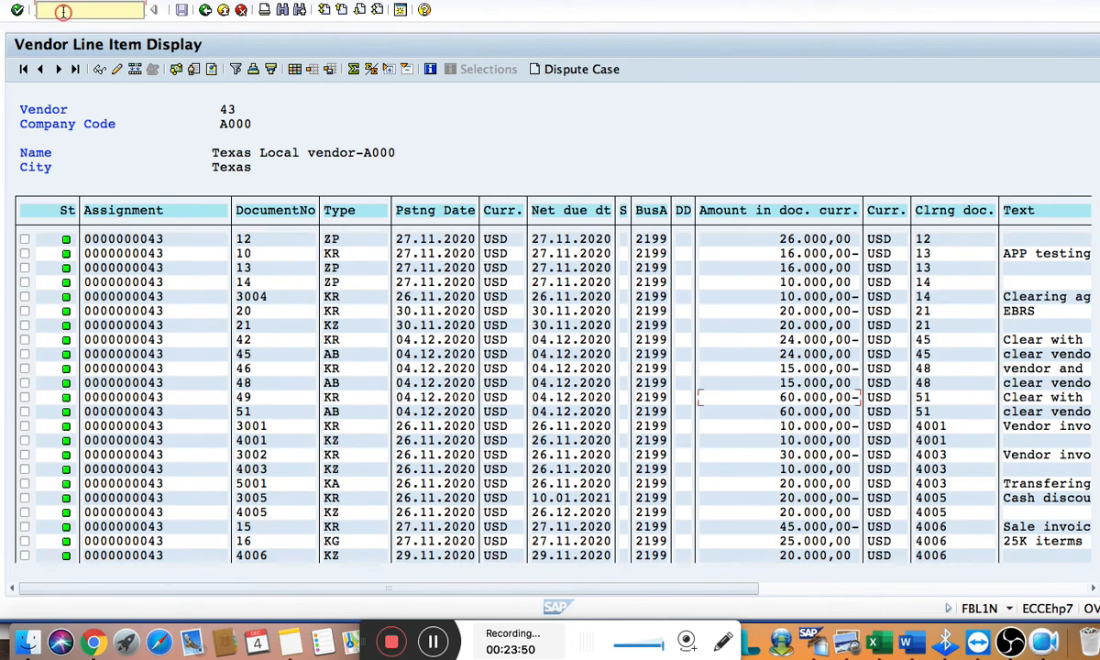
Open transaction FBL5N and list the open items of the prefilled customer account in company code A000
left_click(63, 11)
type("/n")
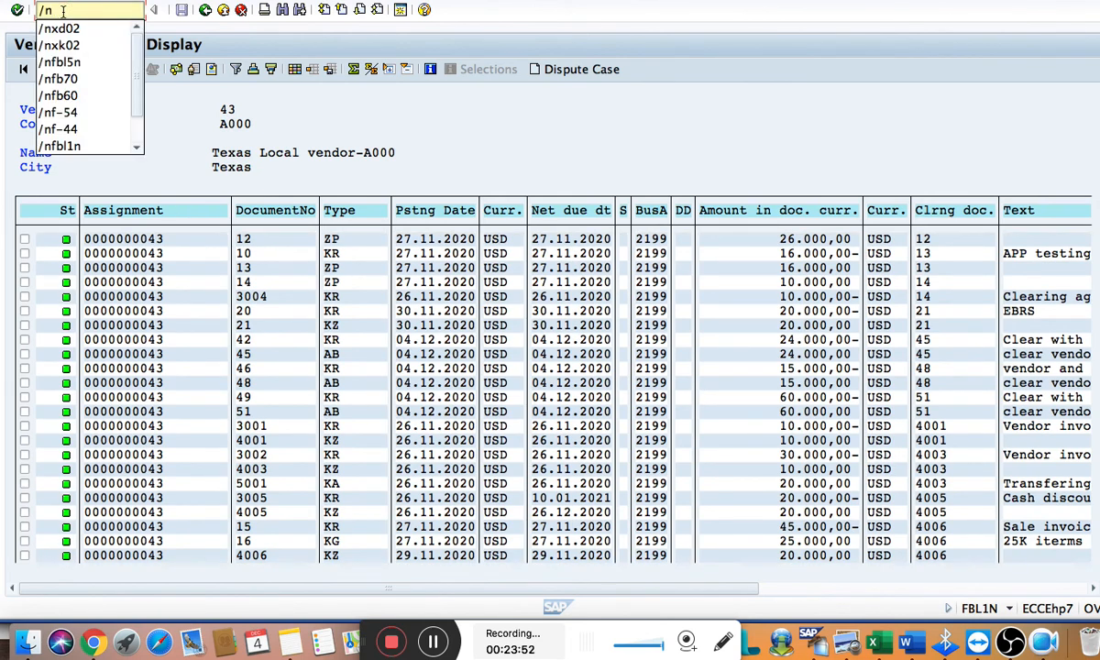
type("fbl5n")
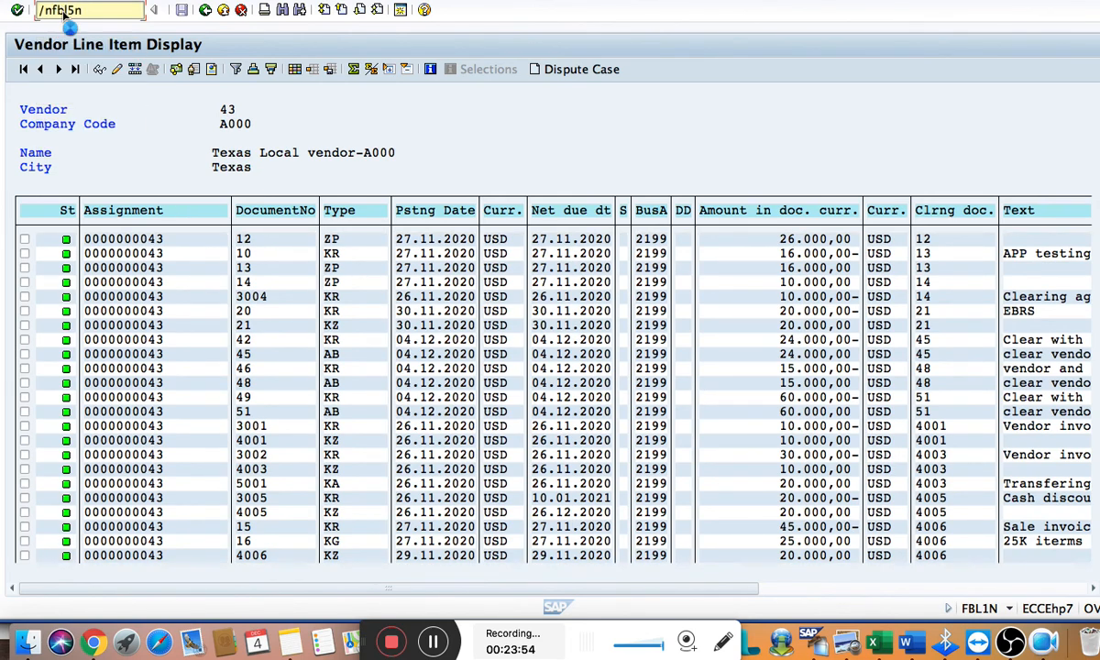
key("Return")
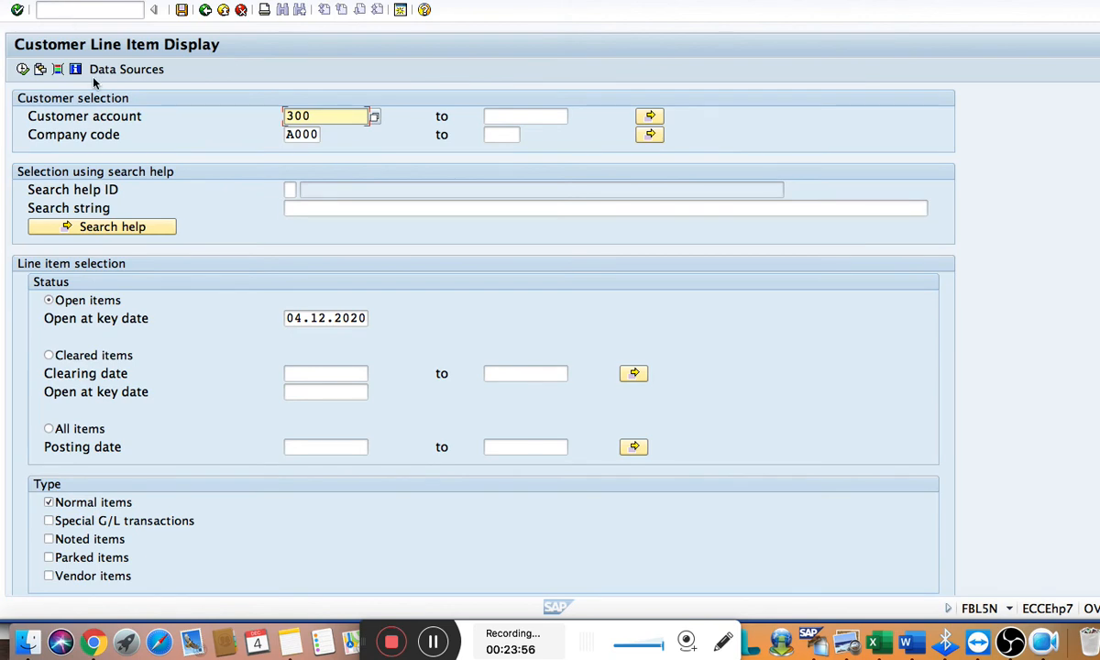
left_click(66, 354)
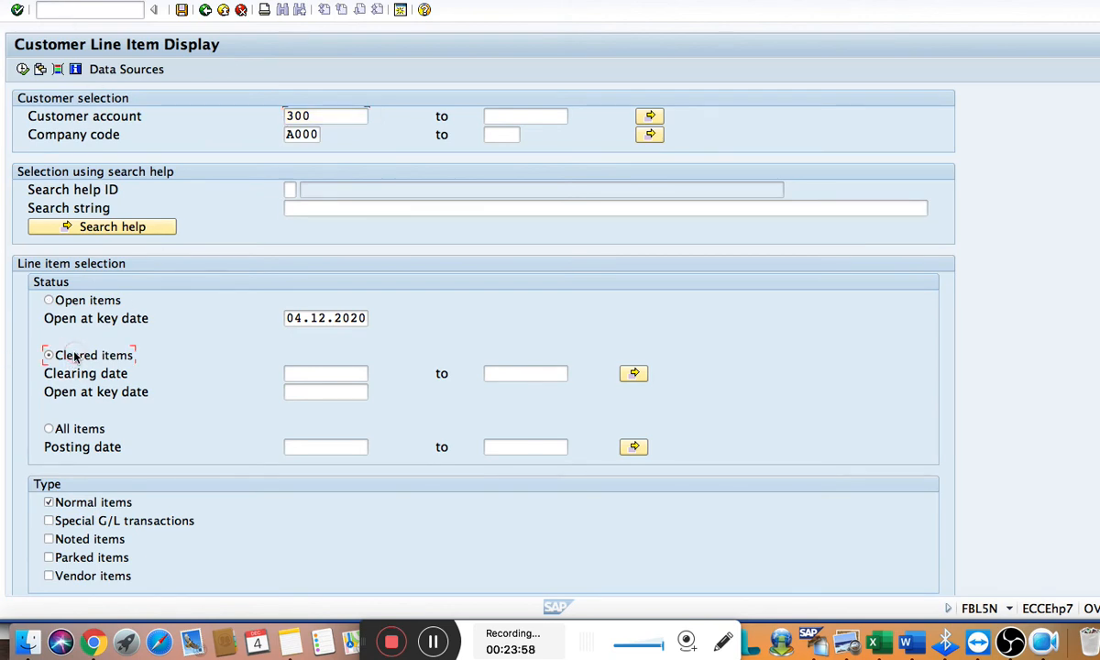
left_click(87, 298)
left_click(23, 71)
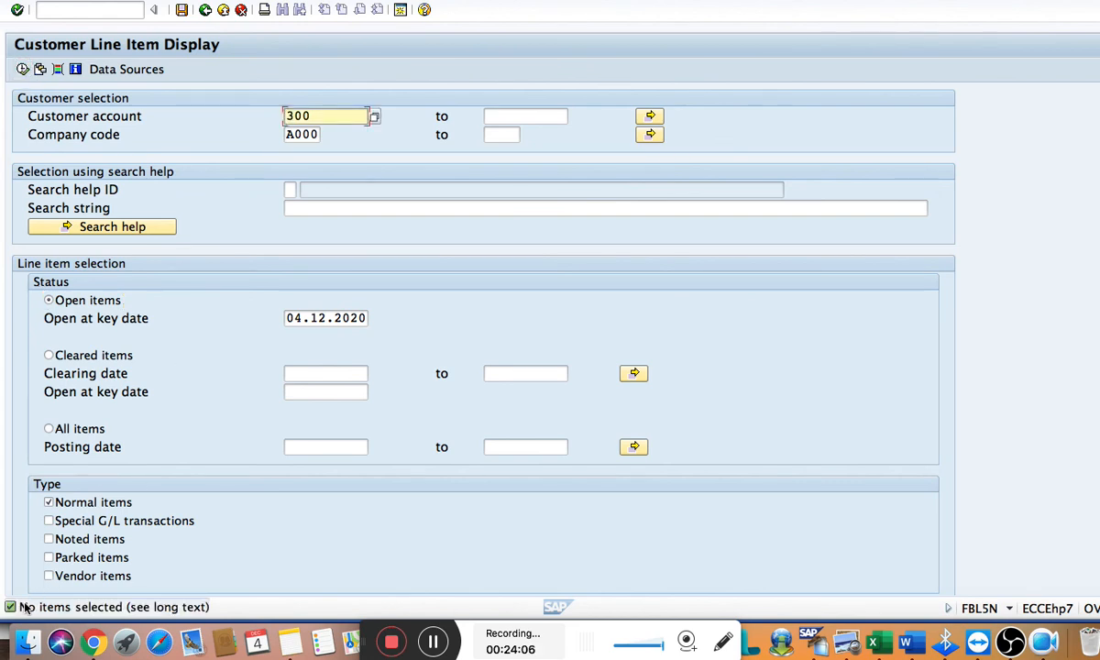
List the customer's cleared items instead and look up the customer invoice's document number in the Word notes
left_click(101, 355)
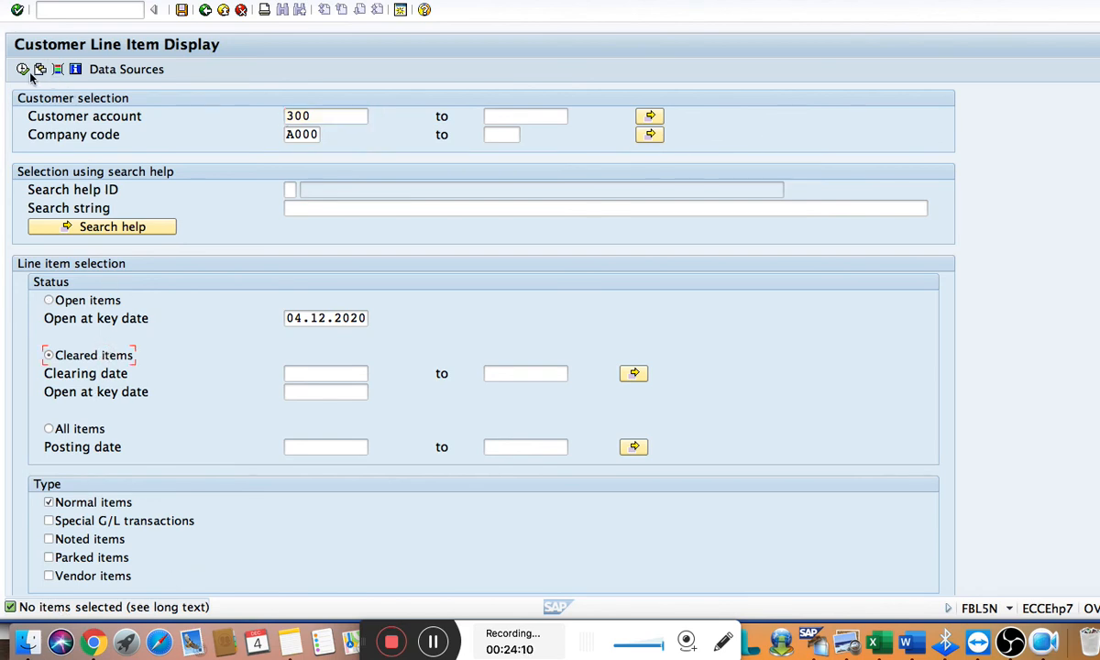
left_click(22, 70)
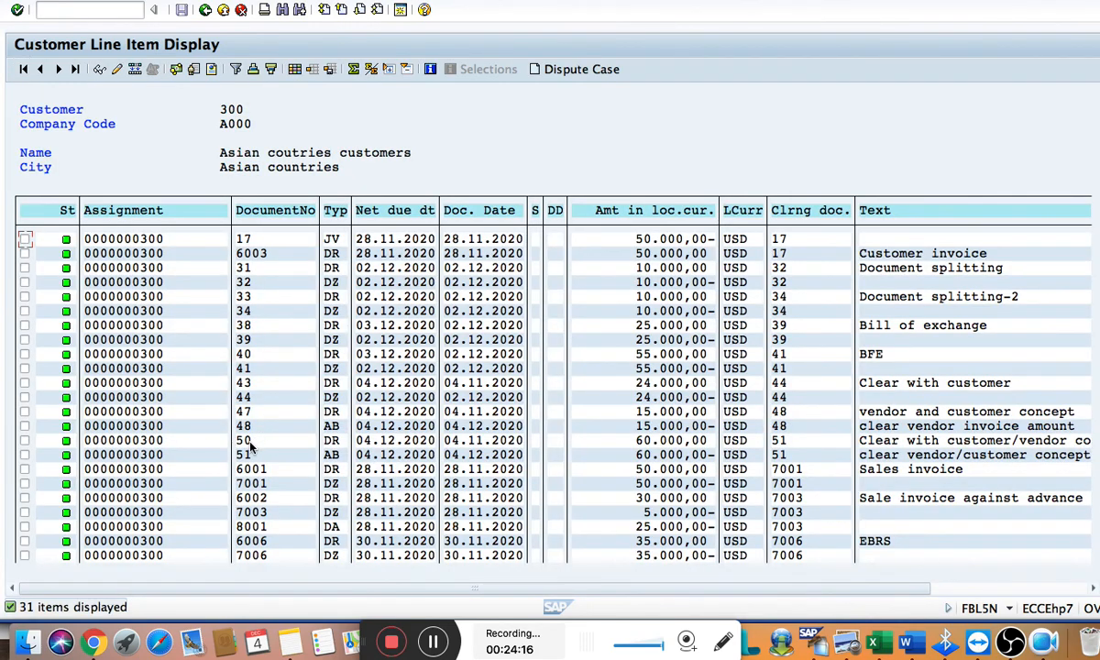
key("super+Tab")
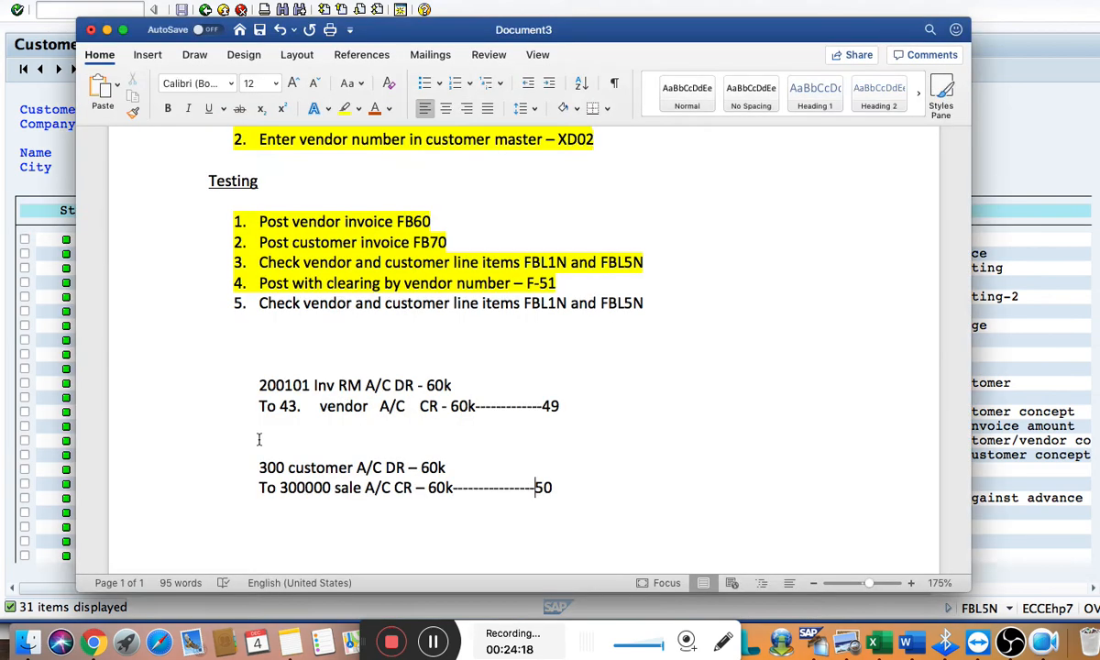
key("super+Tab")
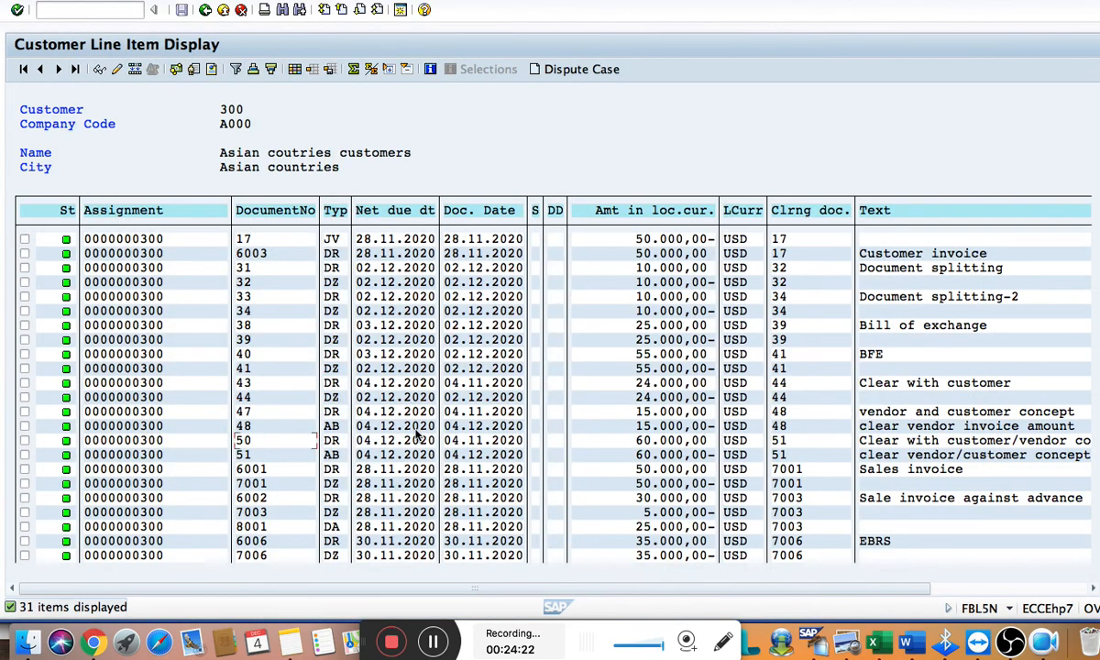
Check the clearing document of customer invoice 50, view its line item details and return to the list
left_click(781, 440)
left_click(275, 441)
double_click(275, 441)
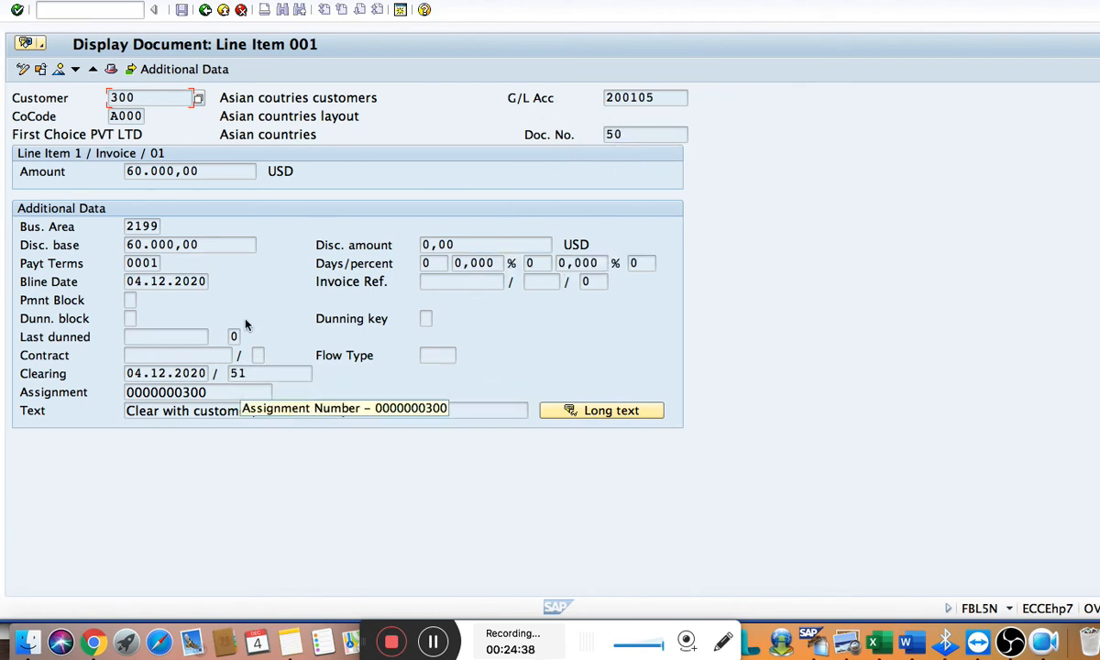
left_click(206, 13)
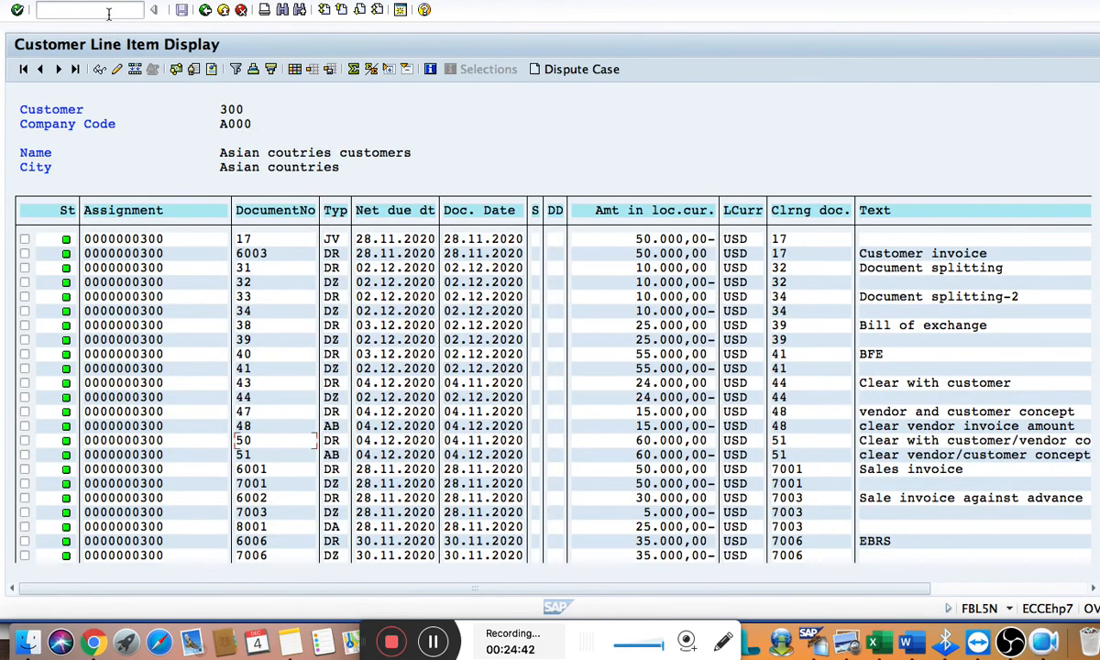
Open transaction FBL1N, list the open items of the prefilled vendor account and return to the selection screen
left_click(108, 13)
type("/nfbl")
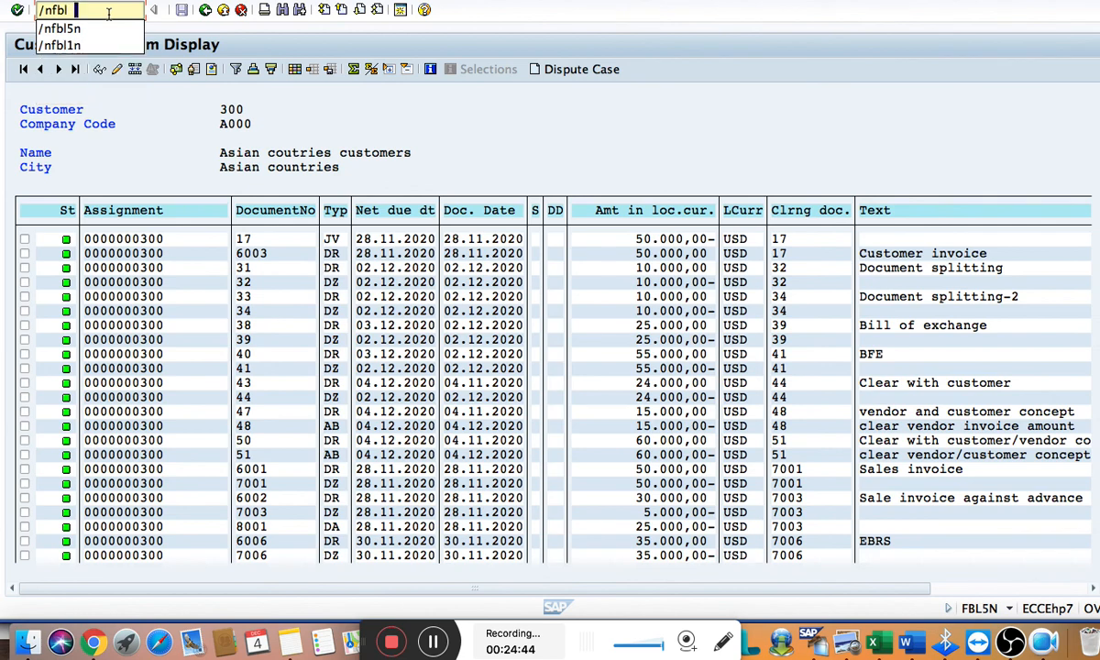
type("1n")
key("Return")
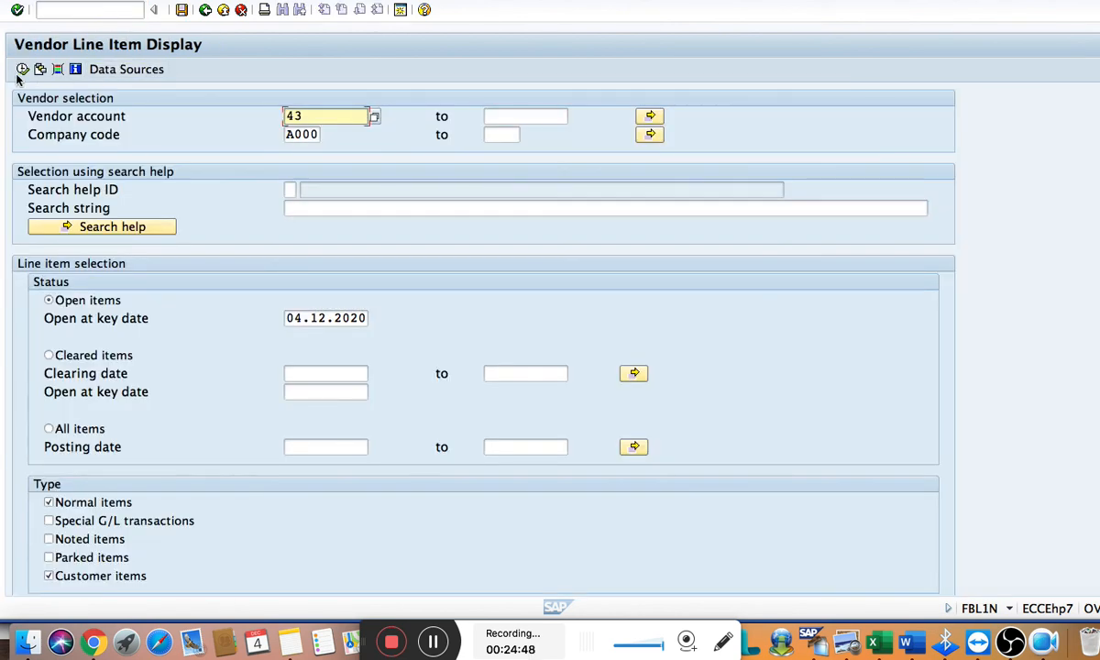
left_click(22, 70)
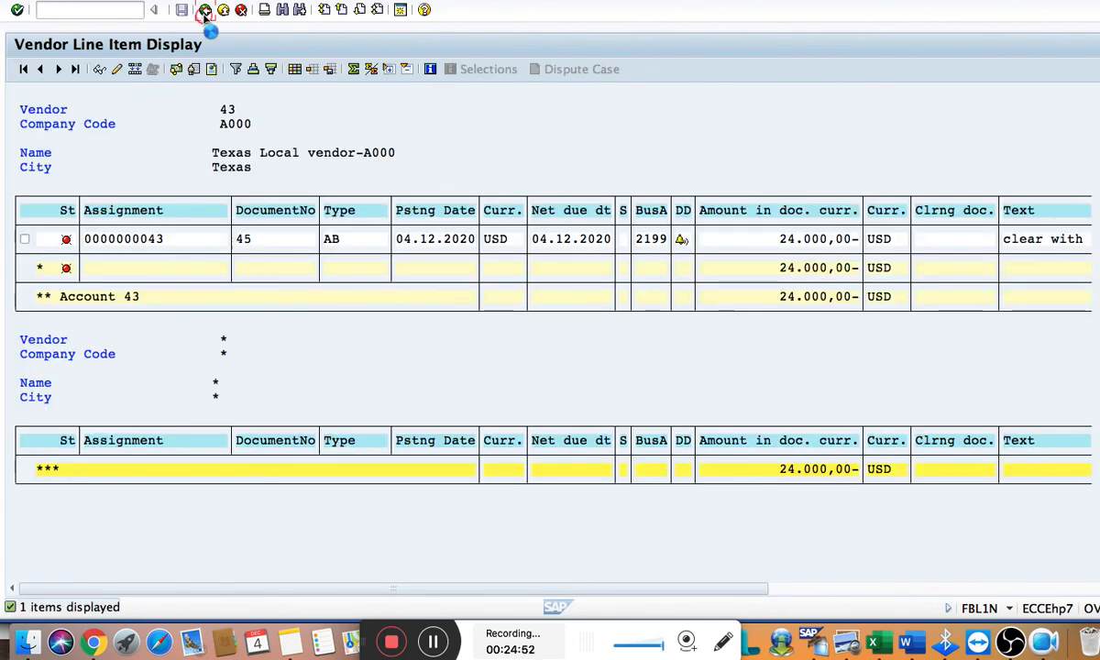
left_click(204, 11)
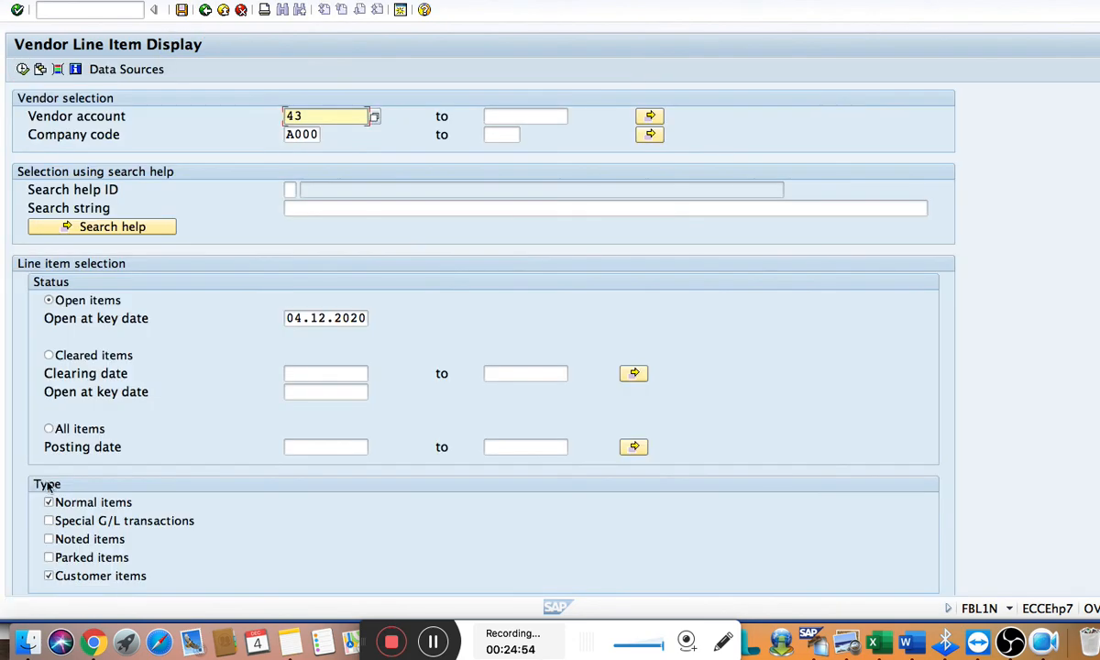
List the vendor's cleared items and, after checking the Word notes, open the line item of vendor invoice 49
left_click(73, 351)
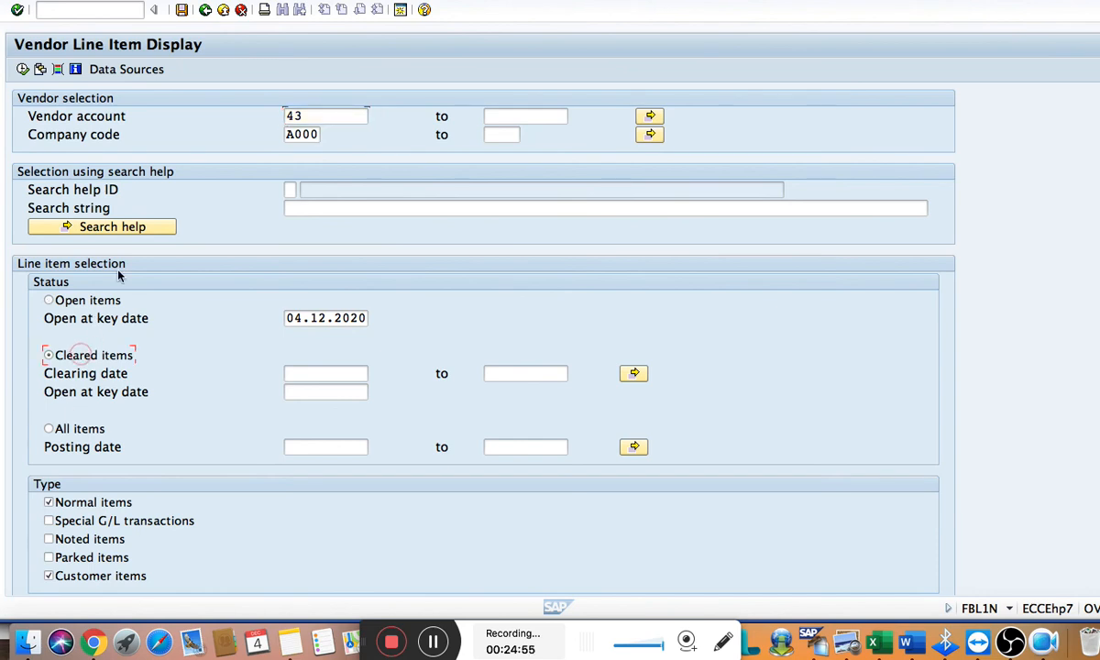
left_click(23, 68)
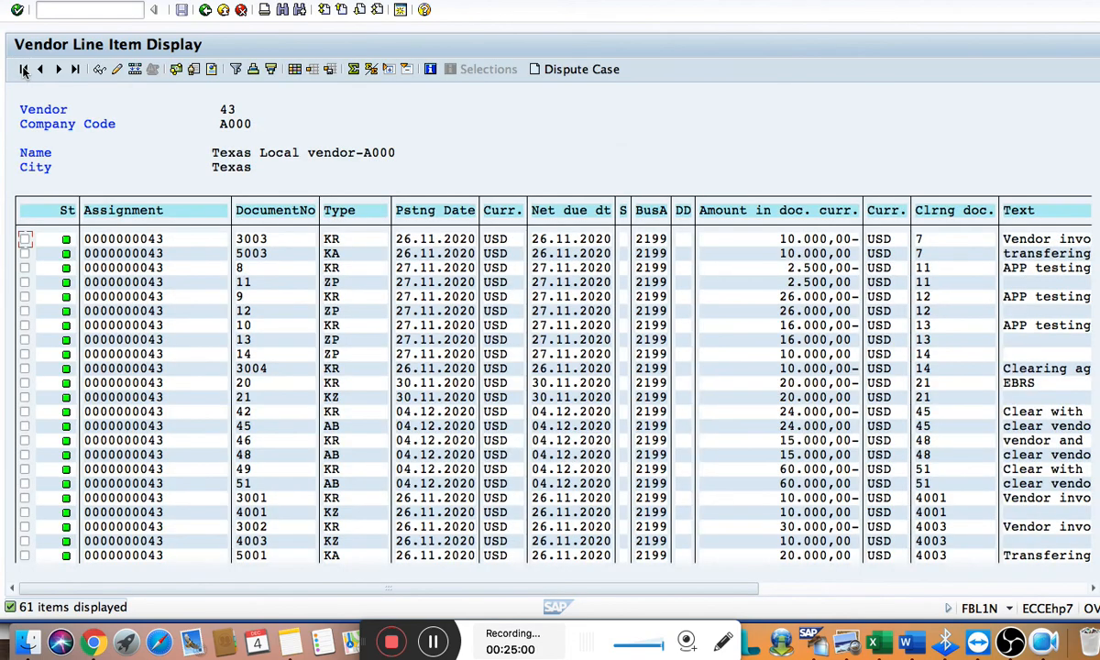
key("super+Tab")
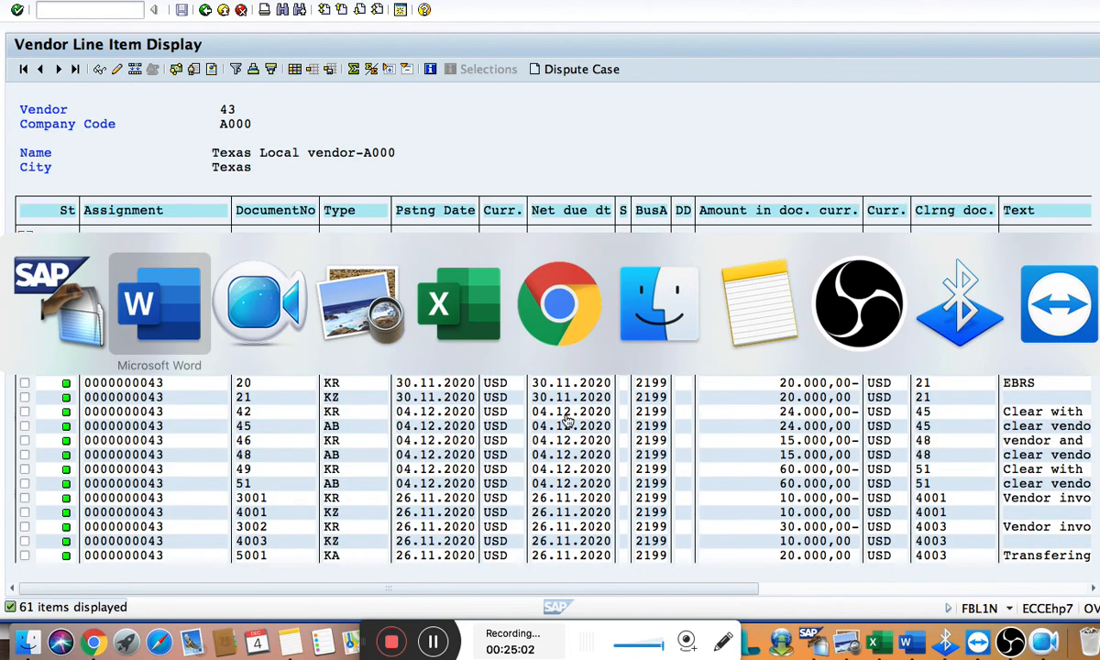
key("super+Tab")
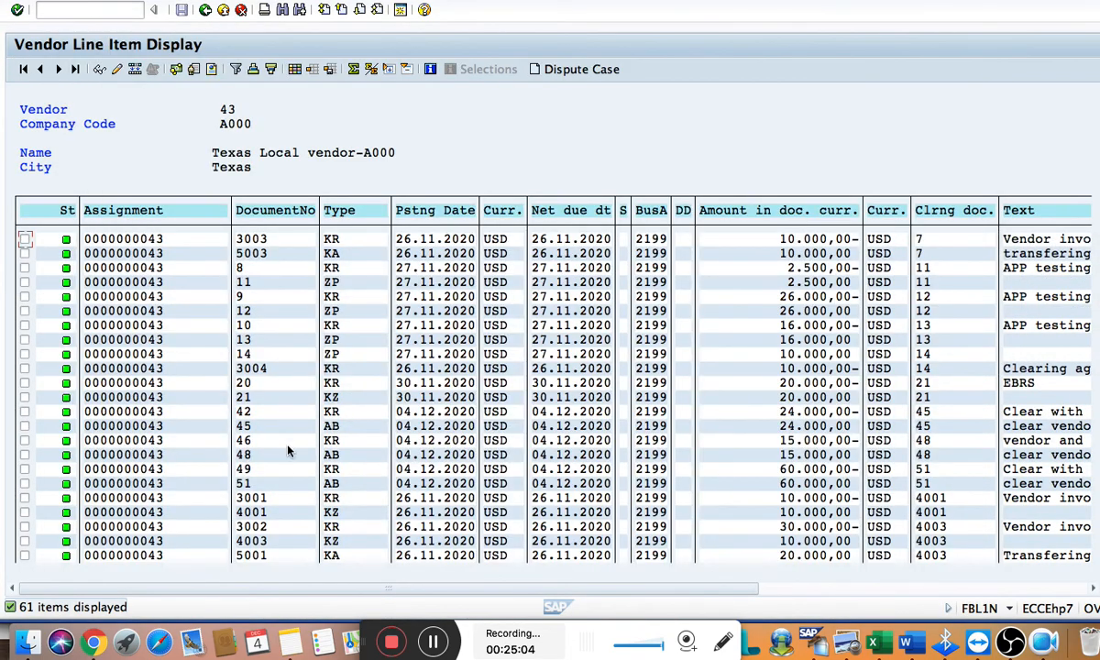
left_click(271, 475)
double_click(270, 475)
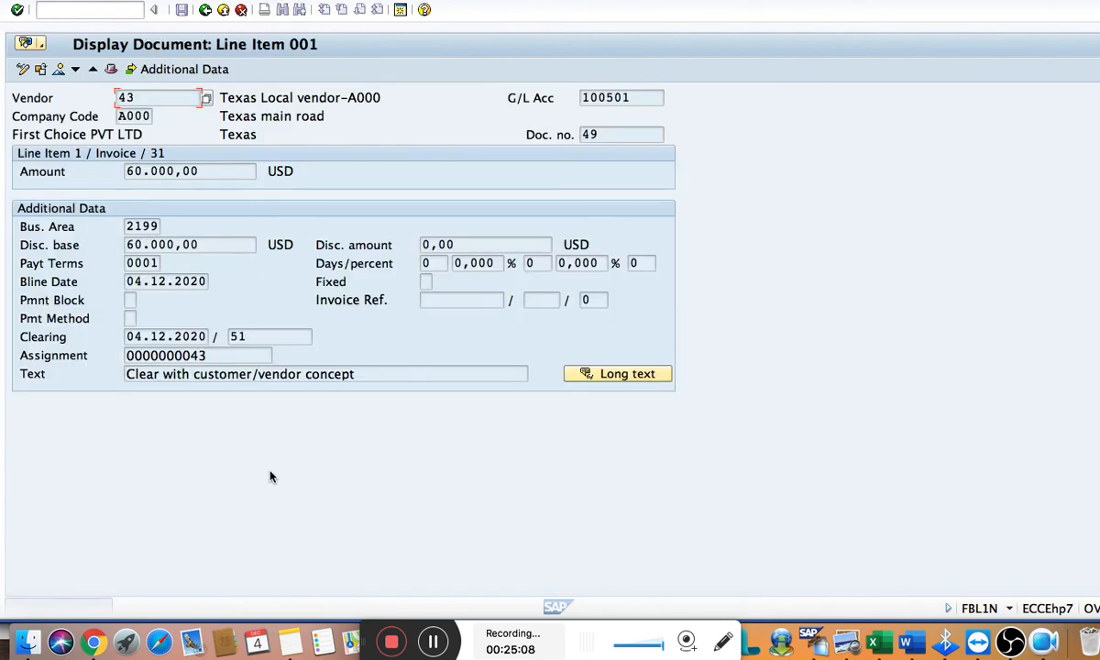